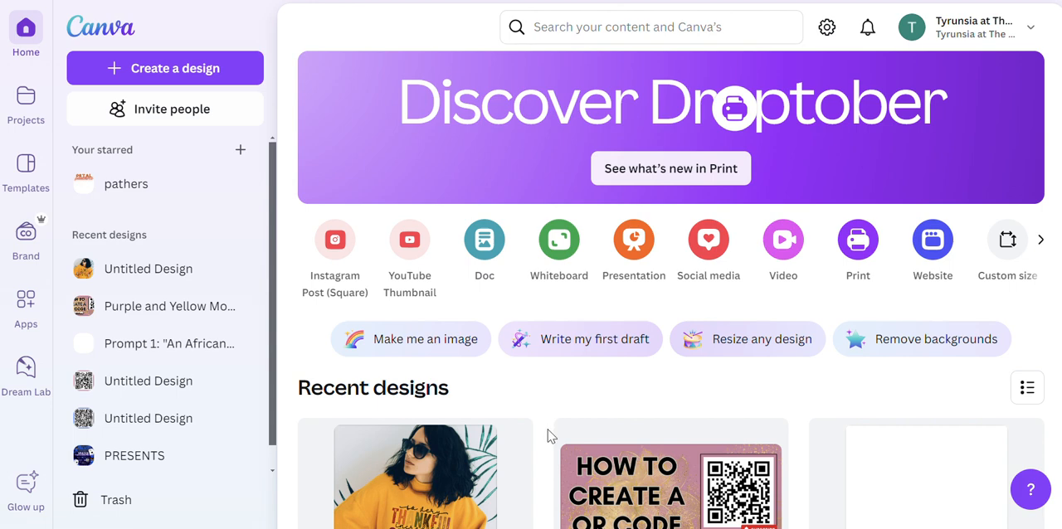
Switch to the Creative Fabrica website and search for THANKSGIVING.
{"action": "key", "text": "alt+Tab"}
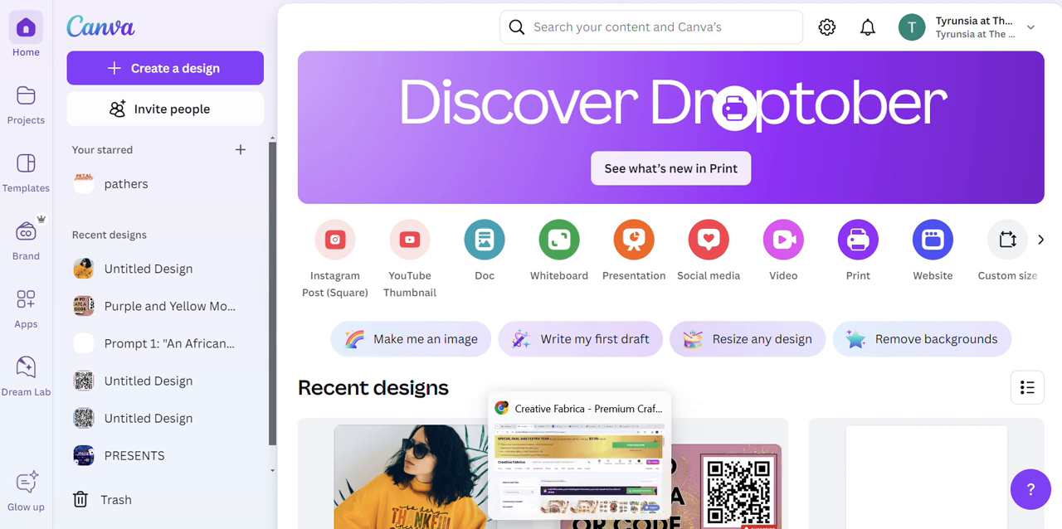
{"action": "left_click", "coordinate": [424, 204]}
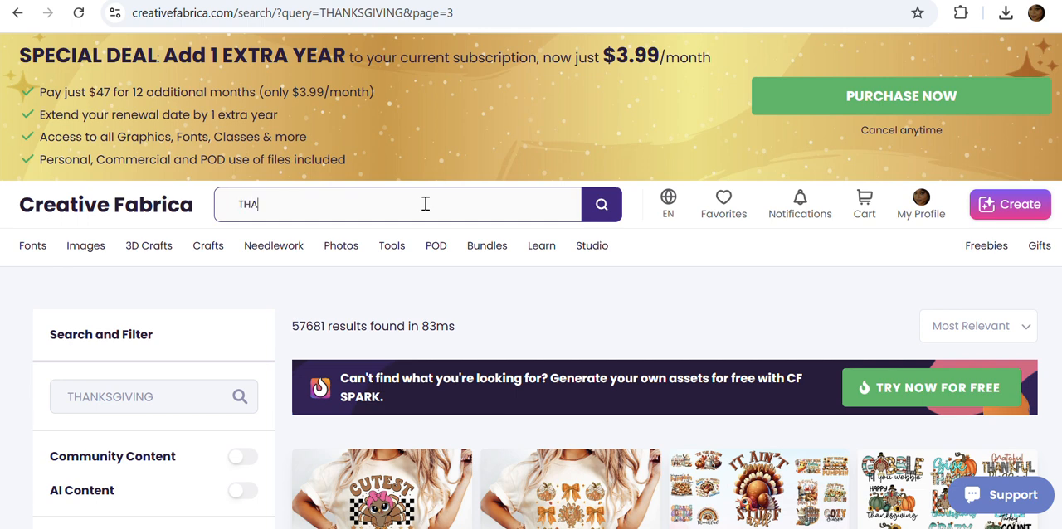
{"action": "type", "text": "THANKS"}
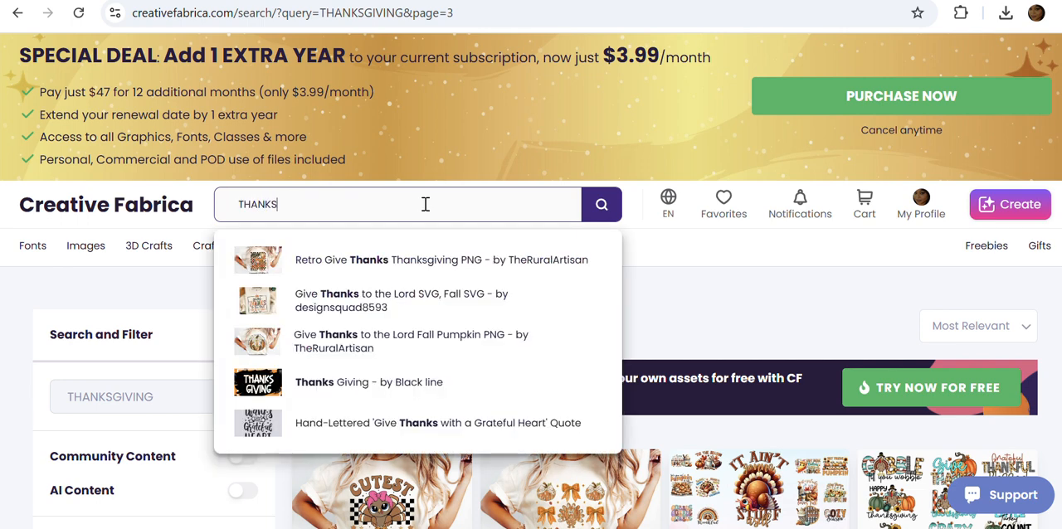
{"action": "type", "text": "GIVE"}
{"action": "key", "text": "BackSpace"}
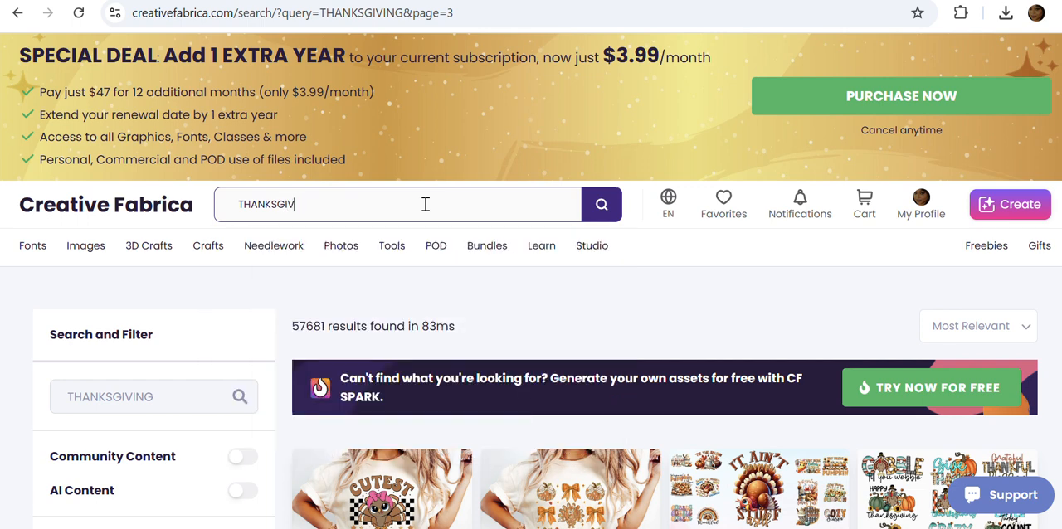
{"action": "type", "text": "ING"}
{"action": "key", "text": "Return"}
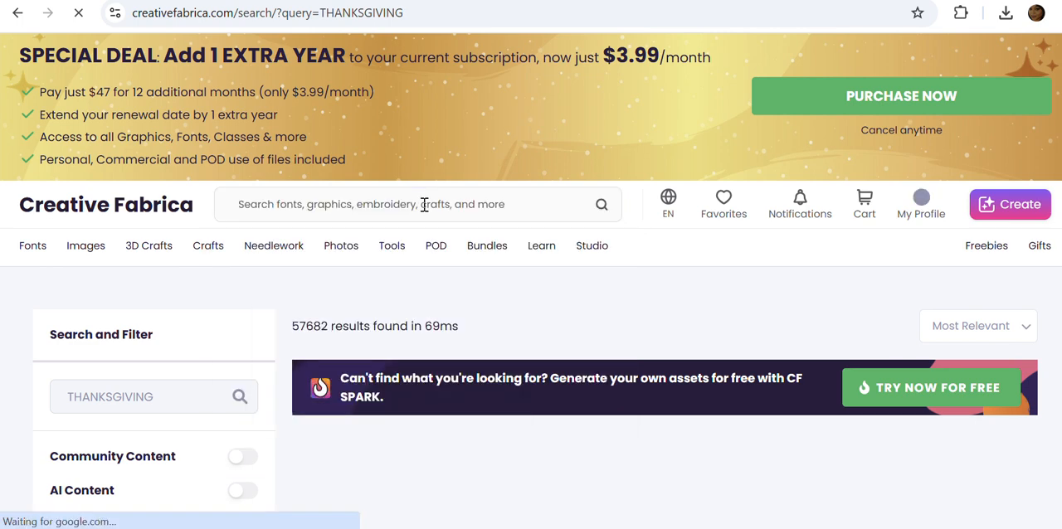
Browse the Thanksgiving search results for a suitable T-shirt design.
{"action": "scroll", "coordinate": [464, 352], "scroll_direction": "down", "scroll_amount": 3}
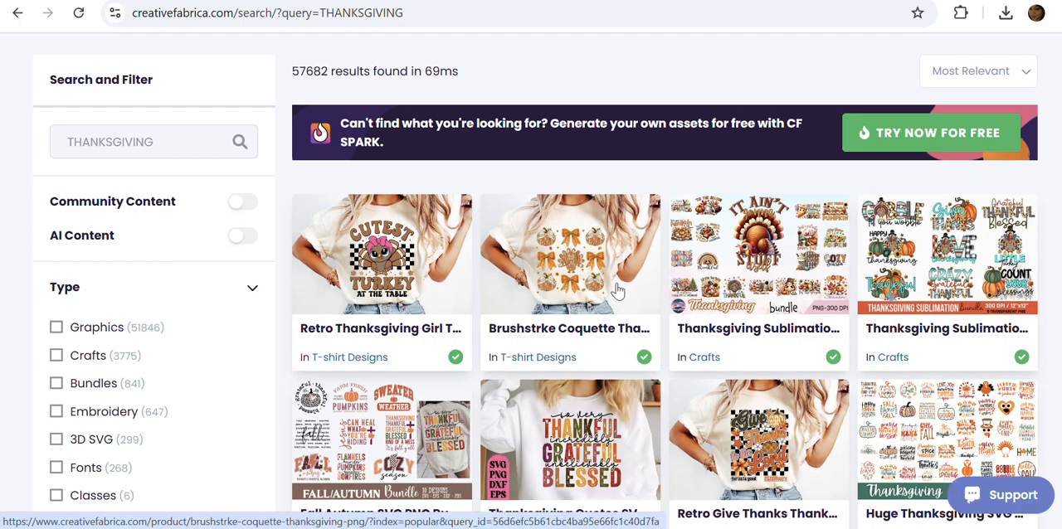
{"action": "scroll", "coordinate": [603, 285], "scroll_direction": "down", "scroll_amount": 1}
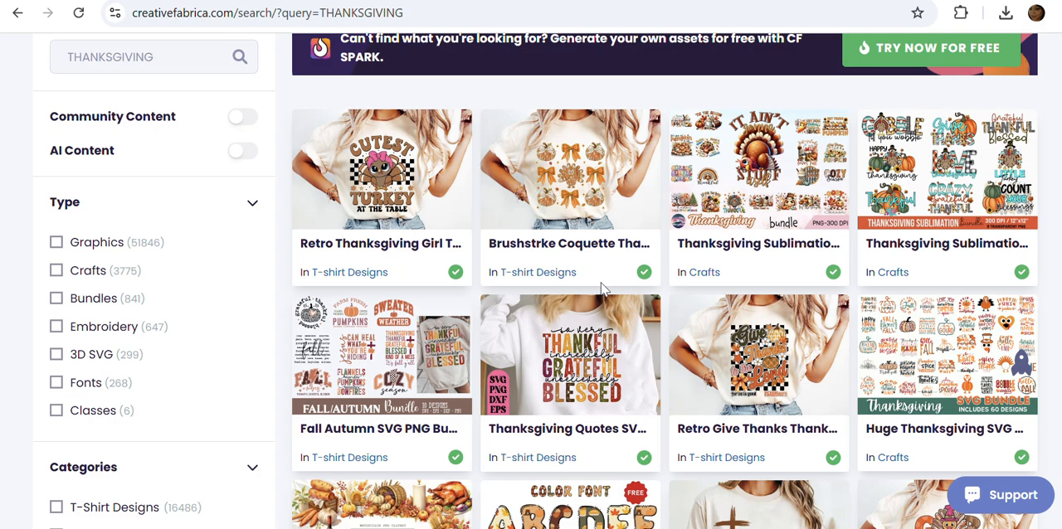
{"action": "scroll", "coordinate": [726, 302], "scroll_direction": "down", "scroll_amount": 2}
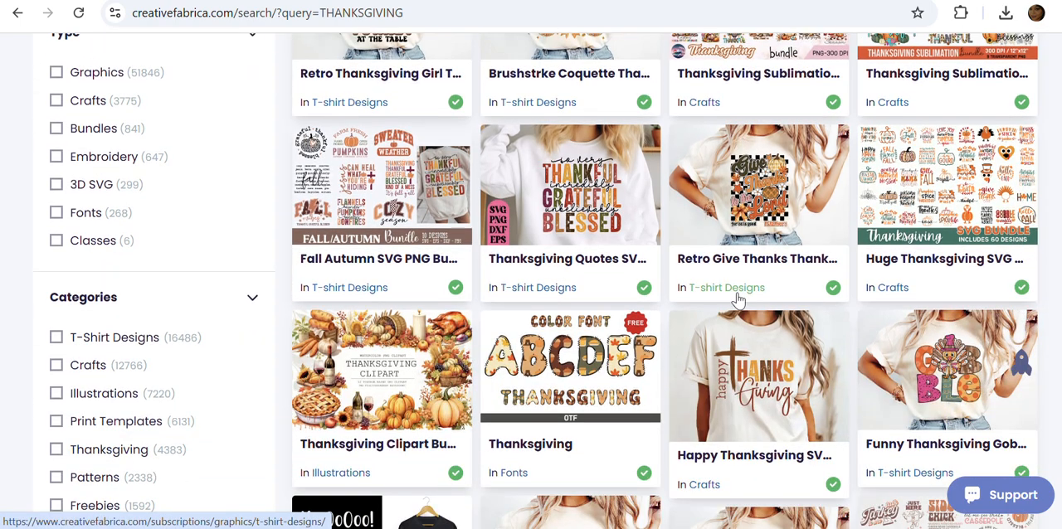
{"action": "scroll", "coordinate": [738, 300], "scroll_direction": "down", "scroll_amount": 10}
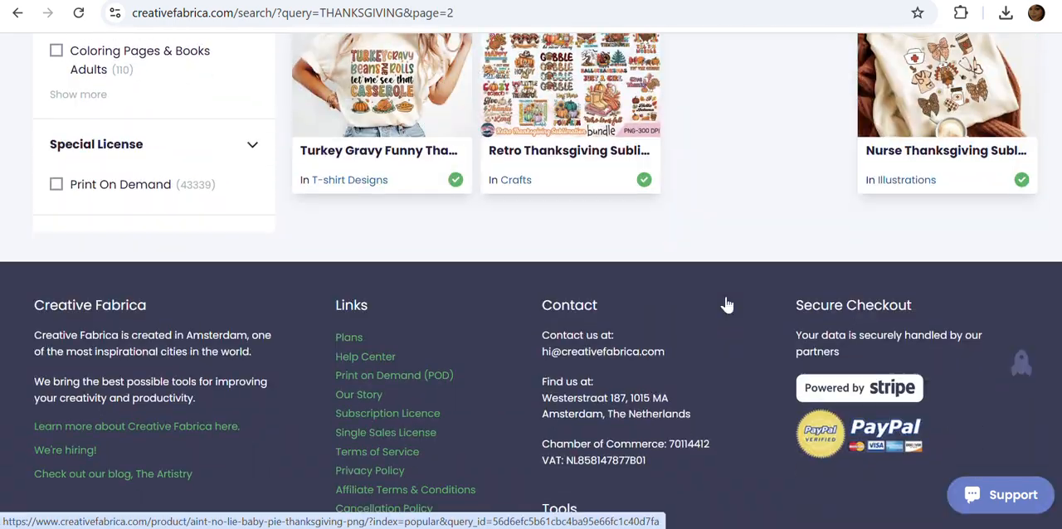
{"action": "scroll", "coordinate": [725, 304], "scroll_direction": "up", "scroll_amount": 2}
{"action": "scroll", "coordinate": [724, 305], "scroll_direction": "up", "scroll_amount": 2}
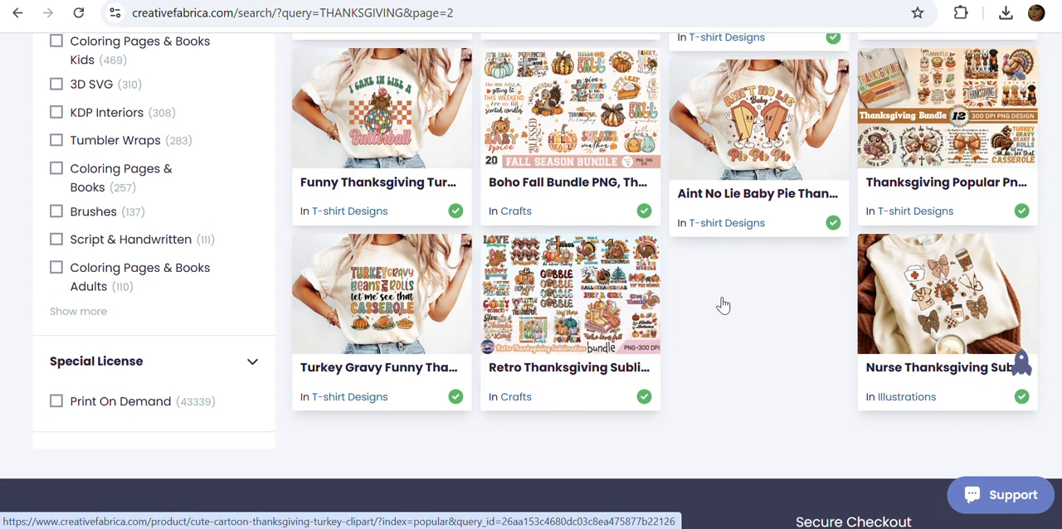
{"action": "scroll", "coordinate": [719, 304], "scroll_direction": "down", "scroll_amount": 5}
{"action": "scroll", "coordinate": [718, 306], "scroll_direction": "down", "scroll_amount": 3}
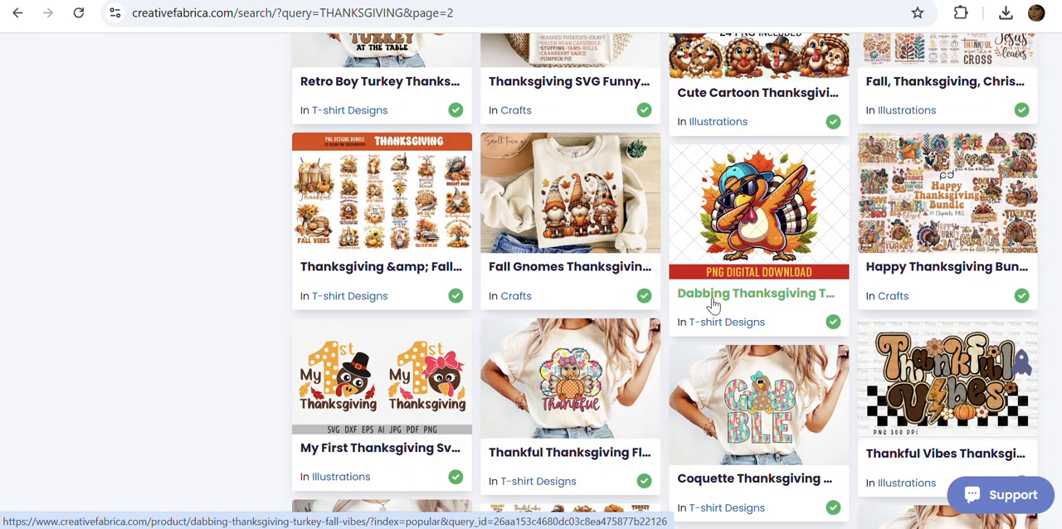
{"action": "scroll", "coordinate": [712, 305], "scroll_direction": "down", "scroll_amount": 3}
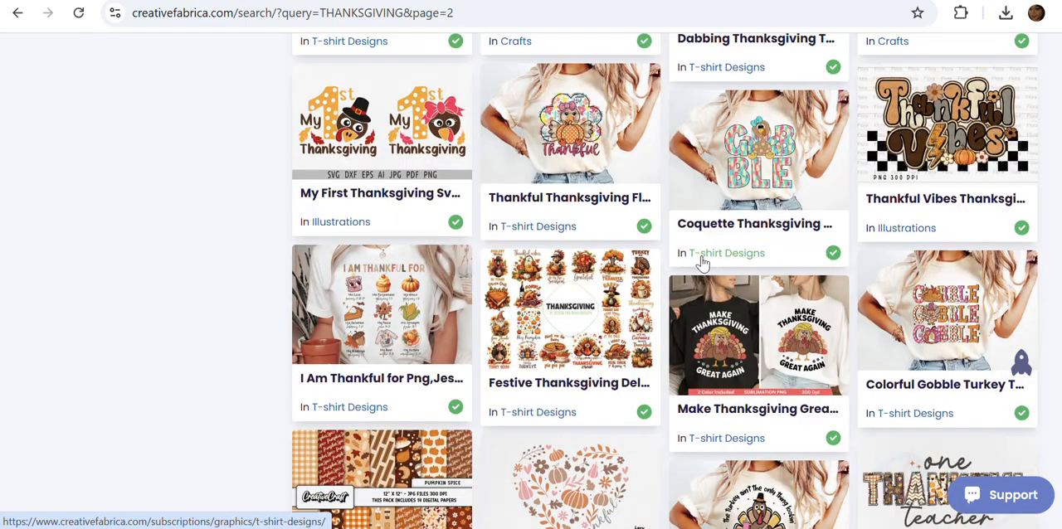
{"action": "scroll", "coordinate": [701, 261], "scroll_direction": "down", "scroll_amount": 4}
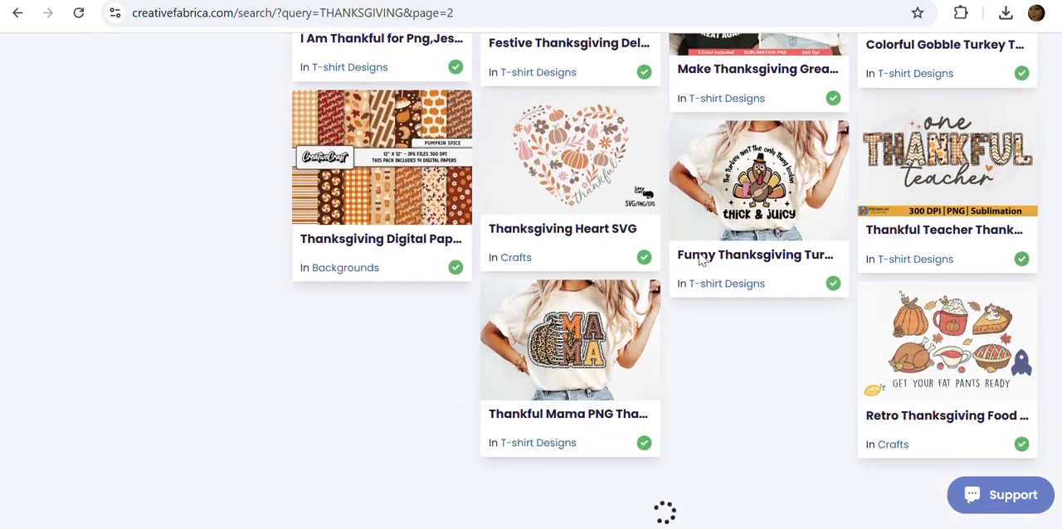
{"action": "scroll", "coordinate": [701, 258], "scroll_direction": "up", "scroll_amount": 9}
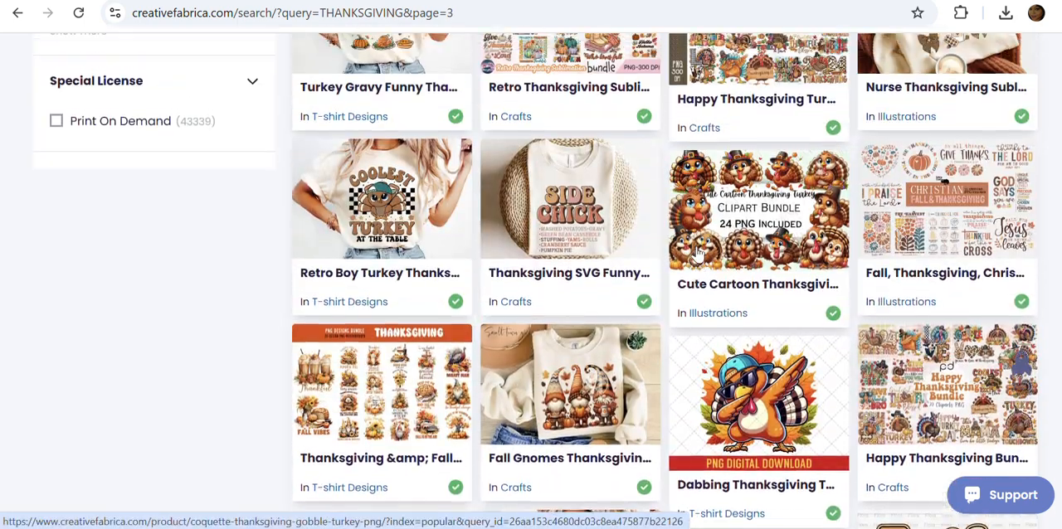
{"action": "scroll", "coordinate": [696, 253], "scroll_direction": "up", "scroll_amount": 5}
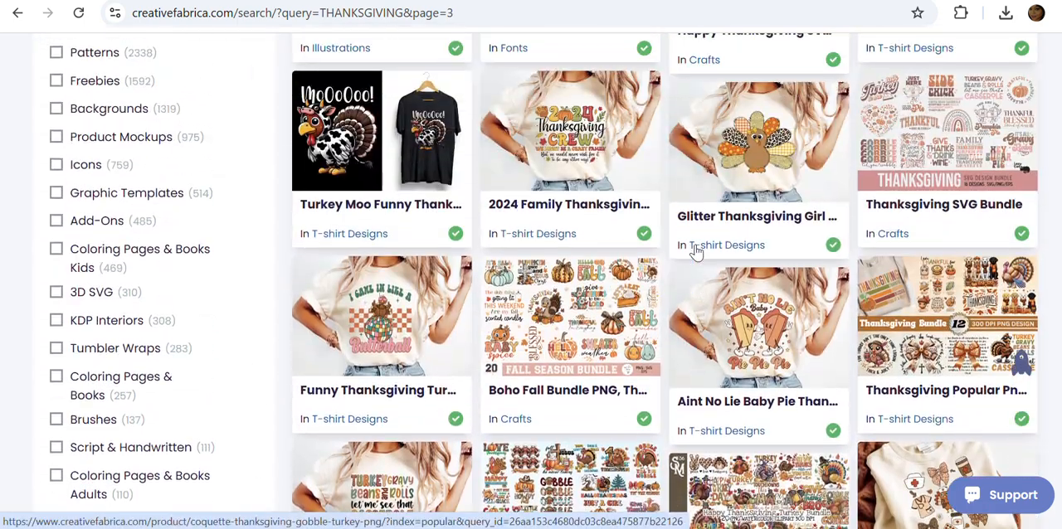
{"action": "scroll", "coordinate": [696, 253], "scroll_direction": "up", "scroll_amount": 4}
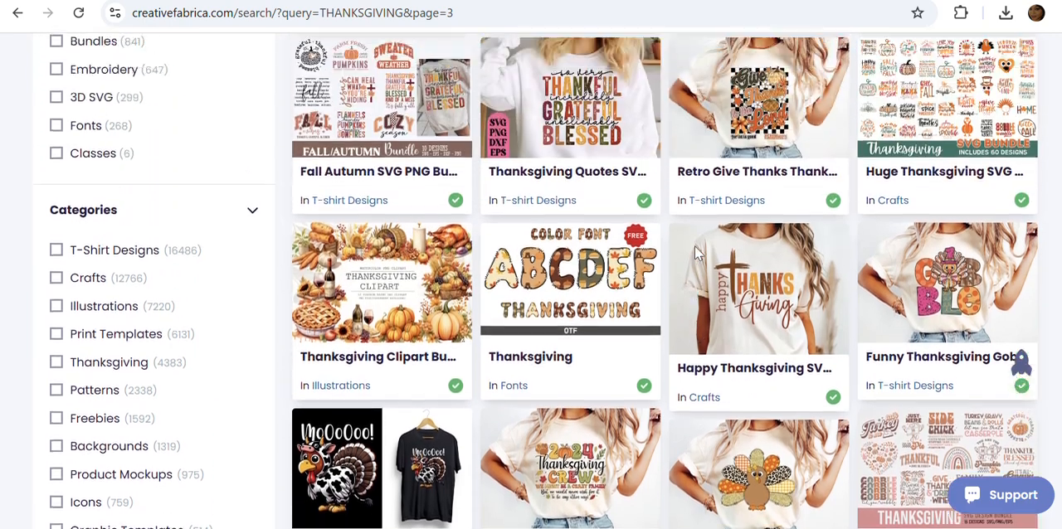
{"action": "scroll", "coordinate": [696, 253], "scroll_direction": "up", "scroll_amount": 3}
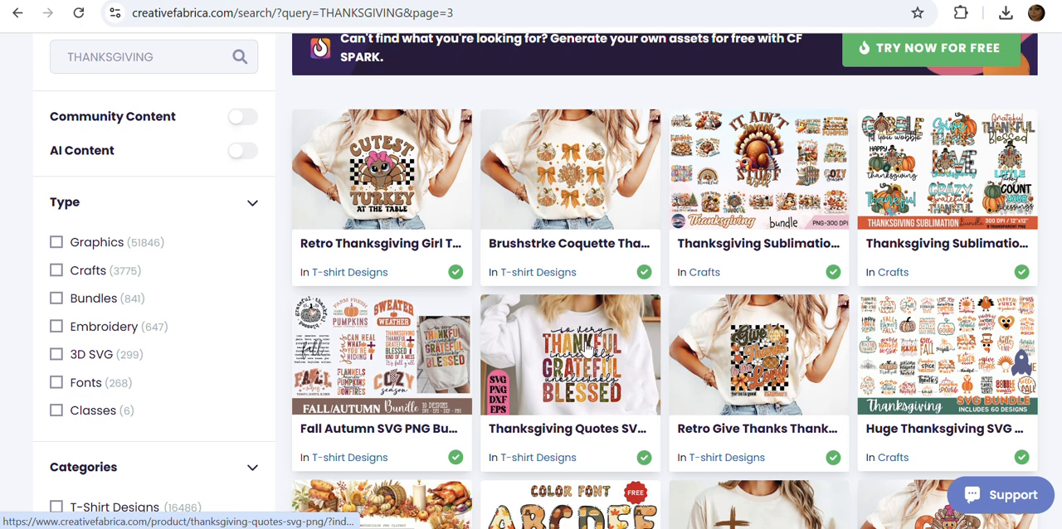
Open the Thanksgiving Quotes SVG PNG design from the results and download it.
{"action": "left_click", "coordinate": [586, 382]}
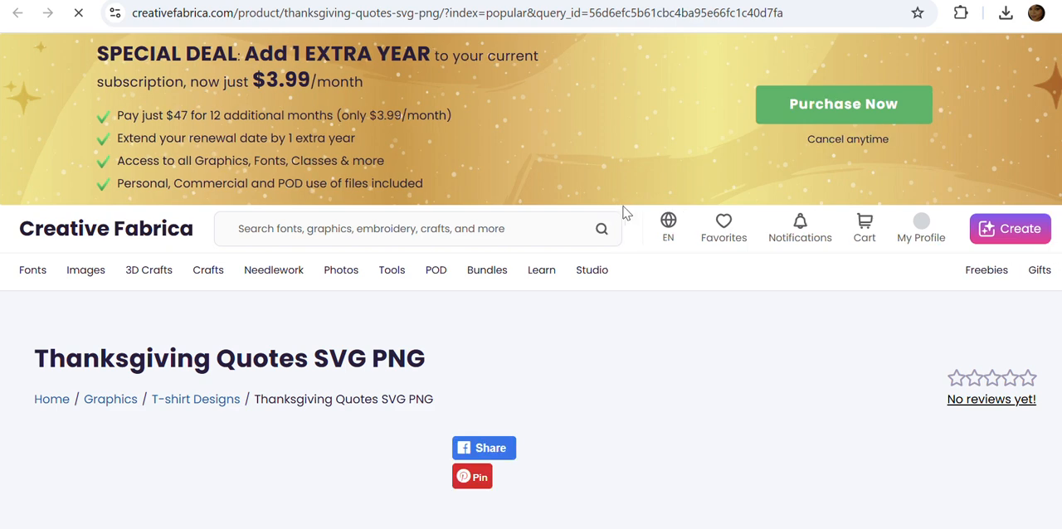
{"action": "scroll", "coordinate": [628, 218], "scroll_direction": "down", "scroll_amount": 2}
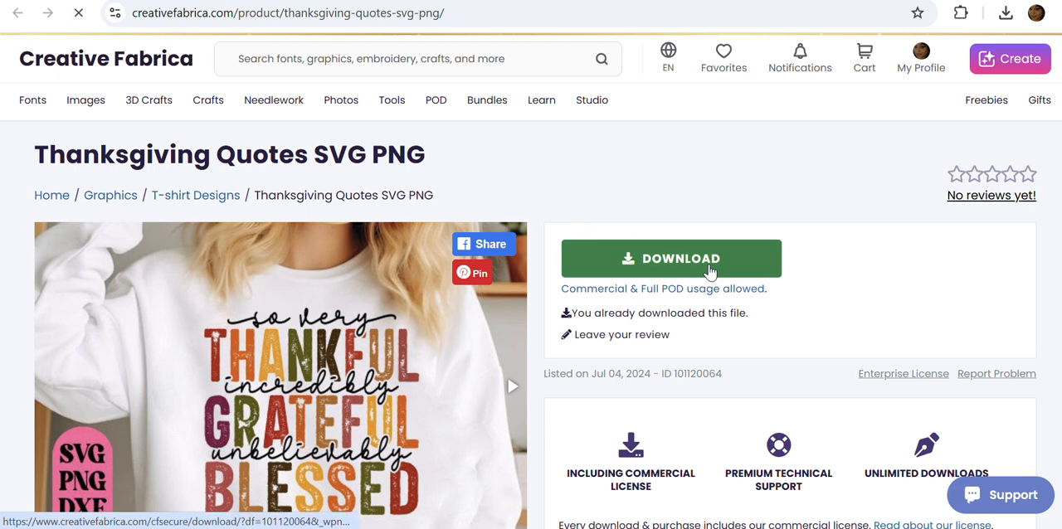
{"action": "left_click", "coordinate": [709, 259]}
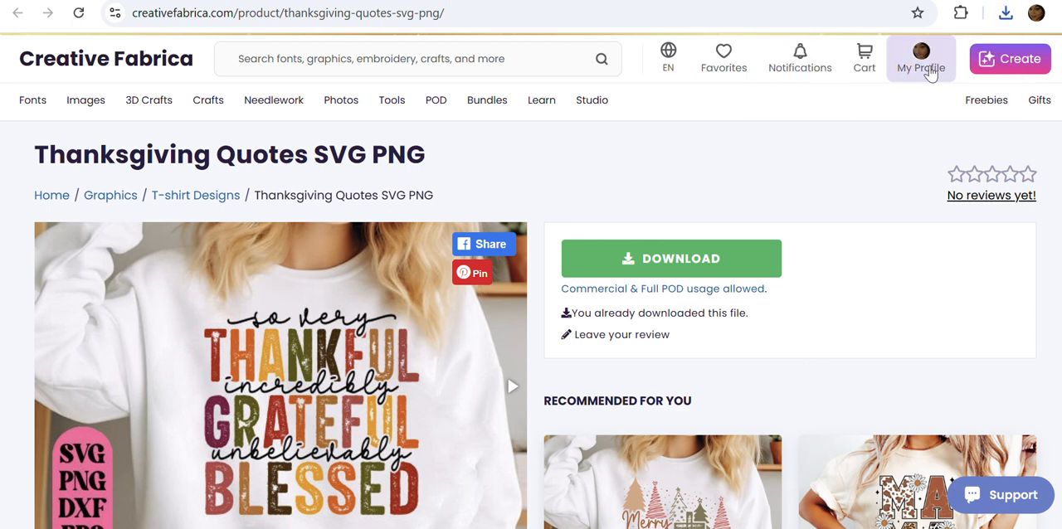
Look over the design's product page, including its description and the recommended designs.
{"action": "scroll", "coordinate": [839, 294], "scroll_direction": "down", "scroll_amount": 3}
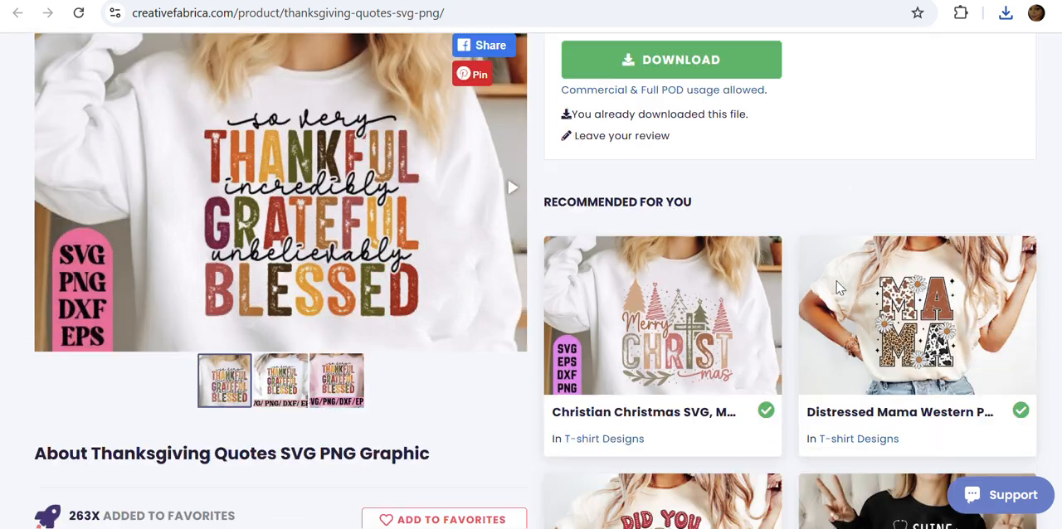
{"action": "scroll", "coordinate": [867, 340], "scroll_direction": "down", "scroll_amount": 4}
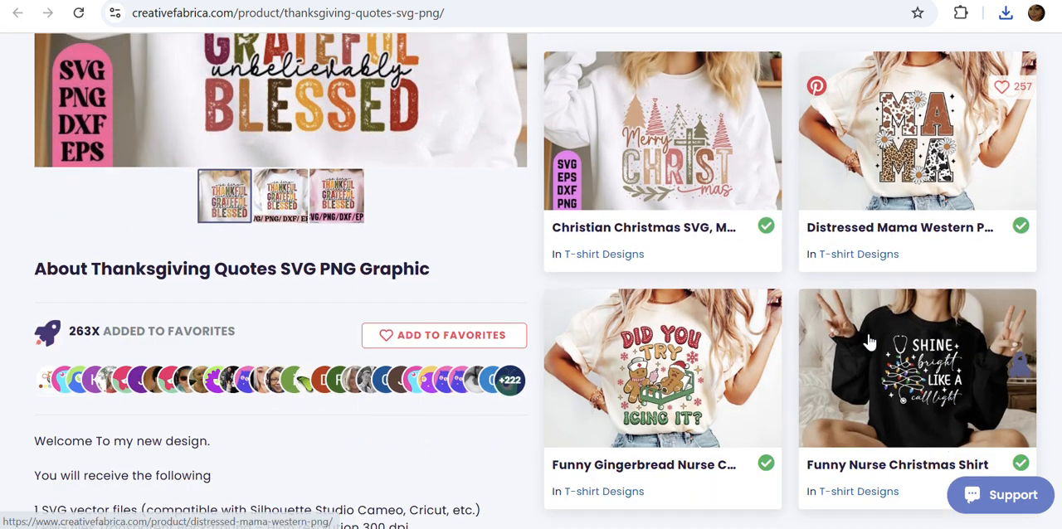
{"action": "scroll", "coordinate": [867, 341], "scroll_direction": "down", "scroll_amount": 7}
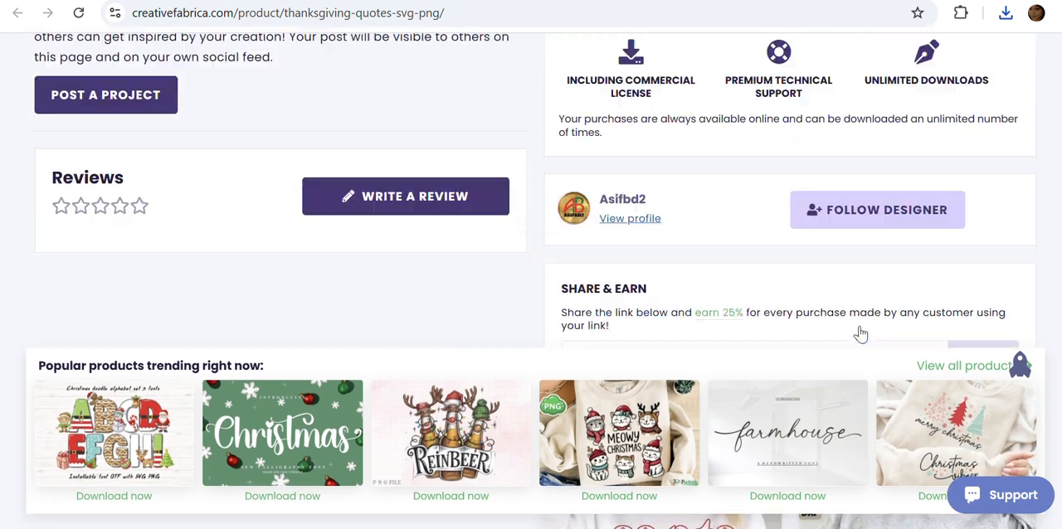
{"action": "scroll", "coordinate": [779, 423], "scroll_direction": "down", "scroll_amount": 2}
{"action": "scroll", "coordinate": [907, 396], "scroll_direction": "down", "scroll_amount": 4}
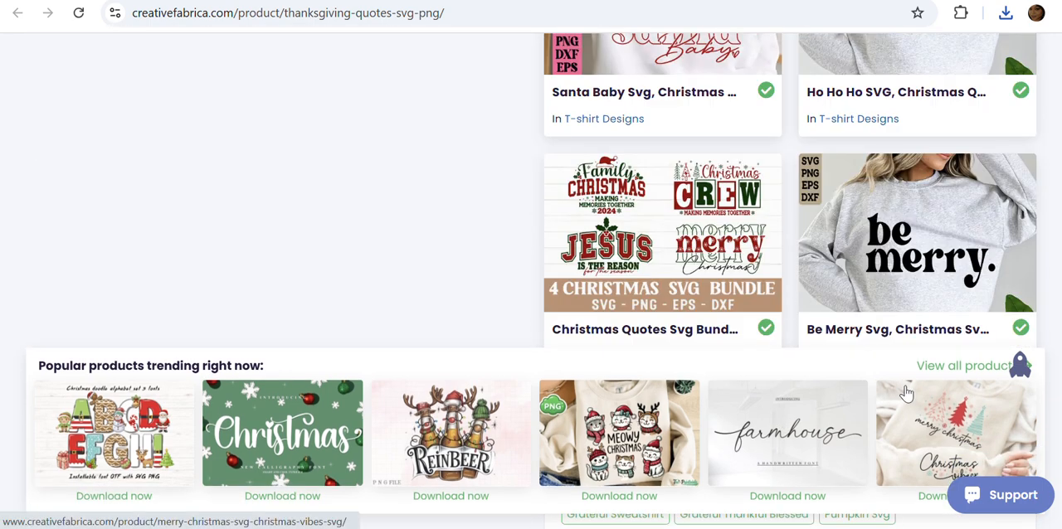
{"action": "scroll", "coordinate": [907, 386], "scroll_direction": "up", "scroll_amount": 6}
{"action": "scroll", "coordinate": [904, 377], "scroll_direction": "up", "scroll_amount": 15}
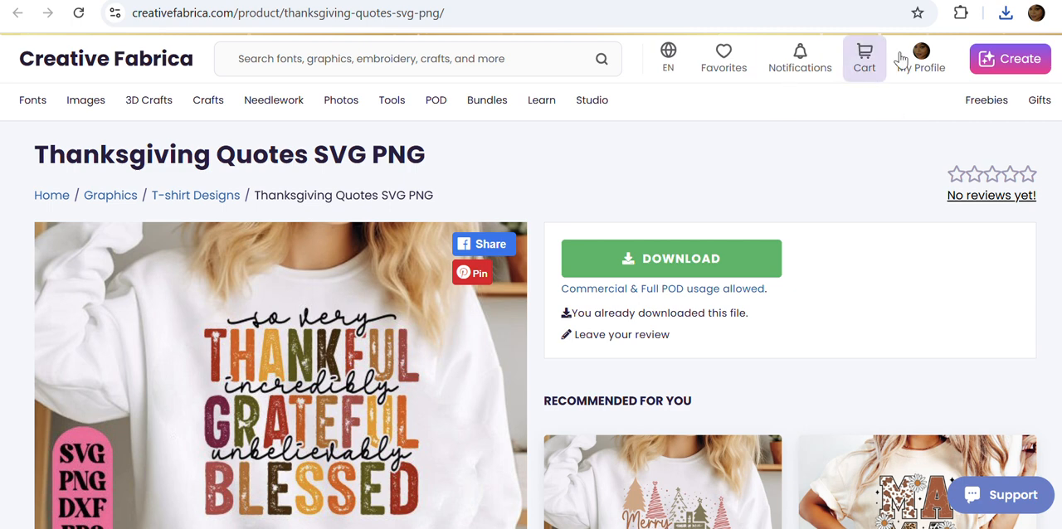
Open the newly downloaded Thanksgiving Quotes zip archive and view the PNG file inside it.
{"action": "left_click", "coordinate": [1006, 11]}
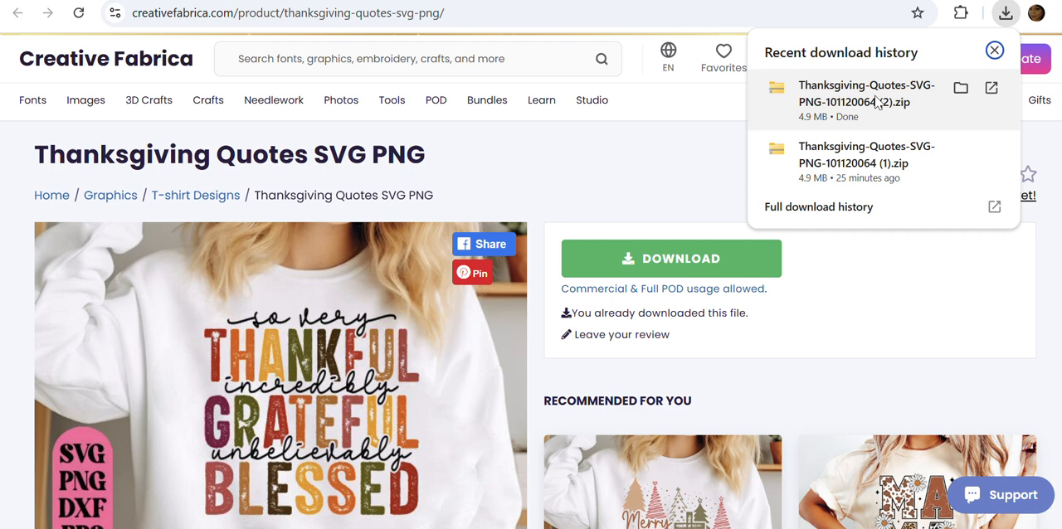
{"action": "left_click", "coordinate": [875, 100]}
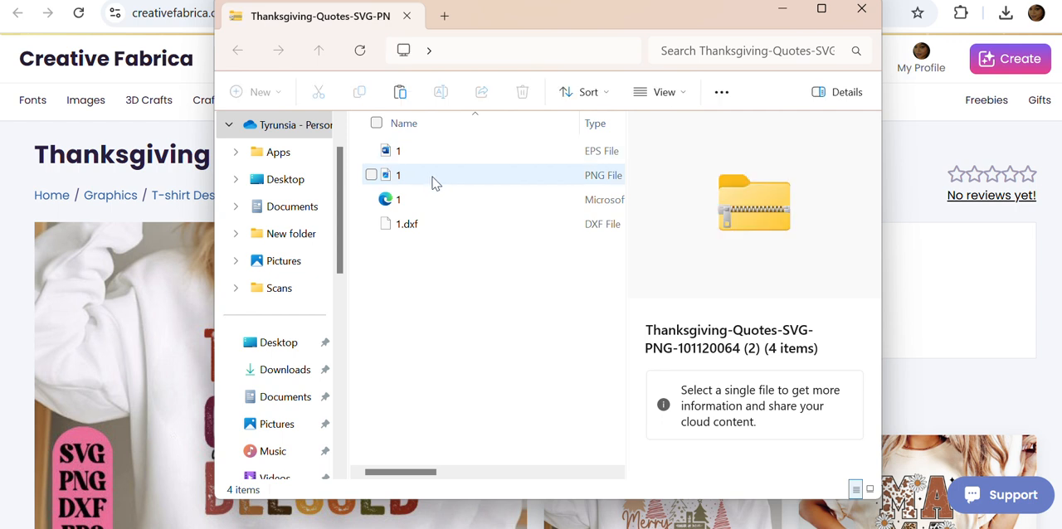
{"action": "left_click", "coordinate": [431, 182]}
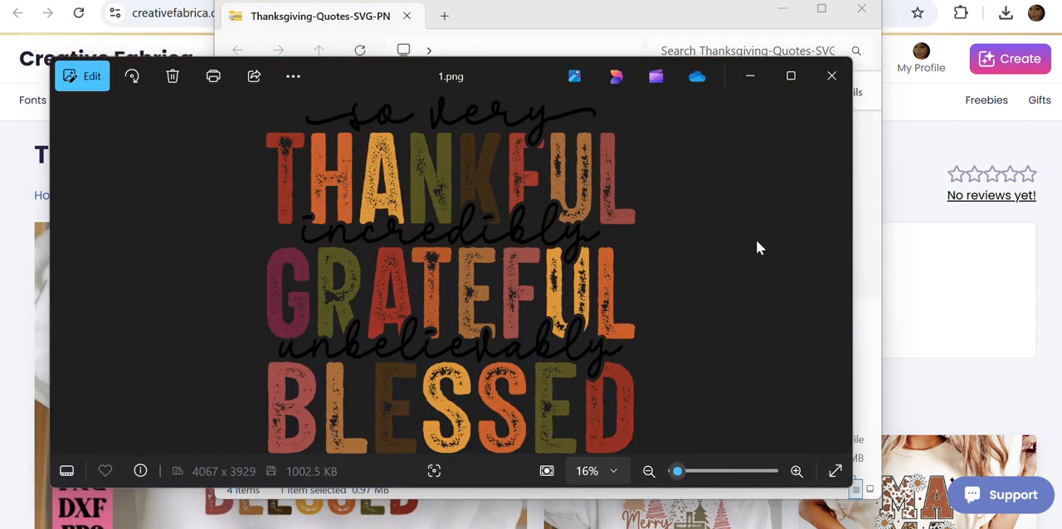
Save the opened quote PNG as "THANKSGIVING 3" in the THANKSGIVING folder within Pictures.
{"action": "right_click", "coordinate": [518, 223]}
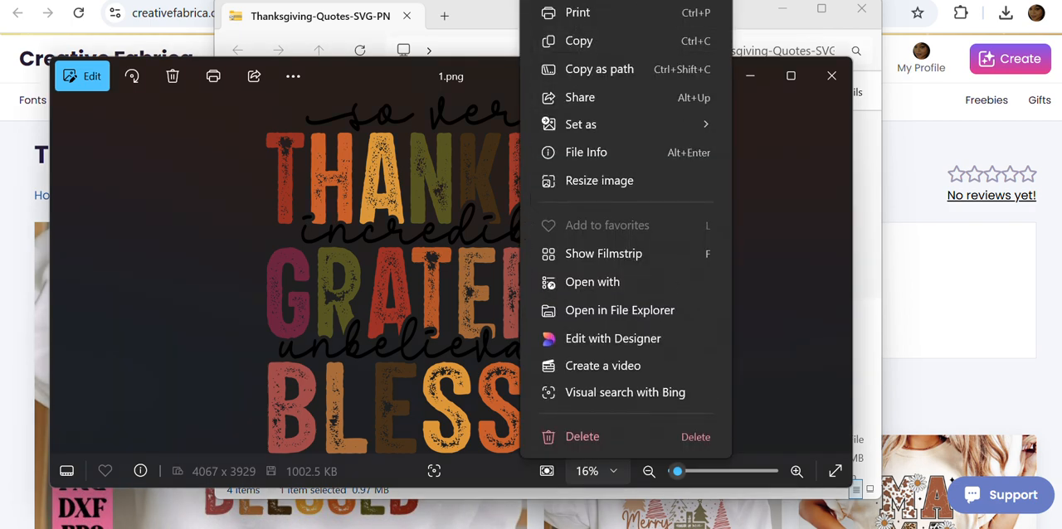
{"action": "key", "text": "Escape"}
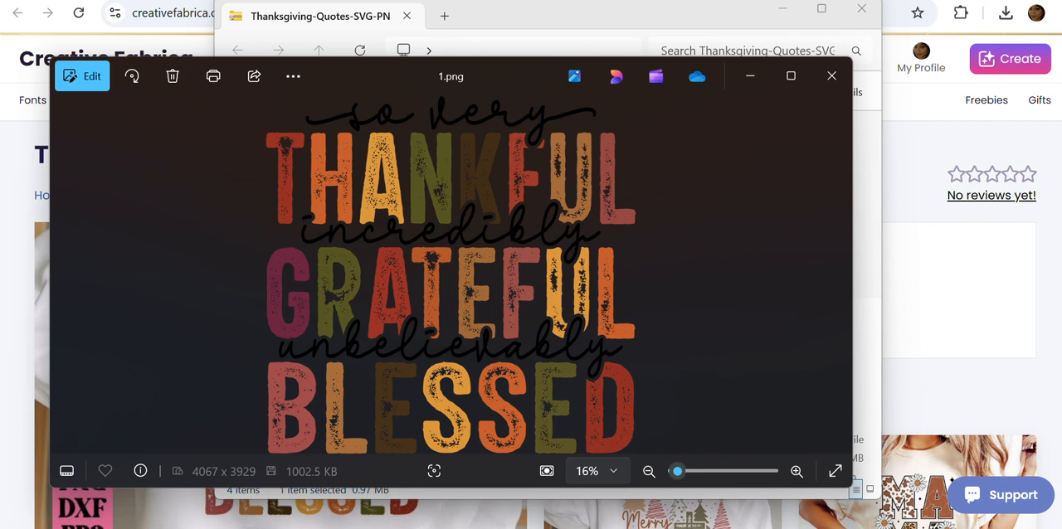
{"action": "key", "text": "ctrl+s"}
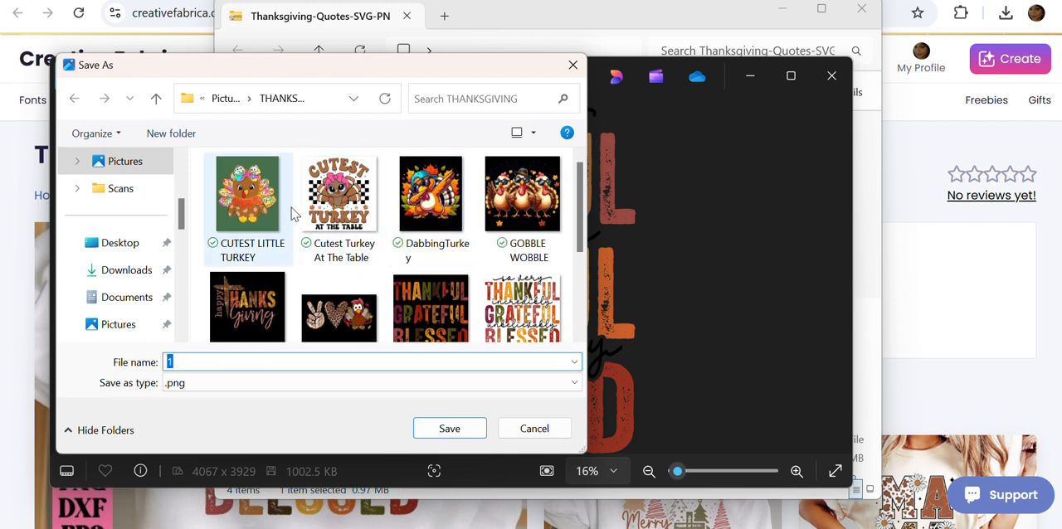
{"action": "left_click", "coordinate": [287, 360]}
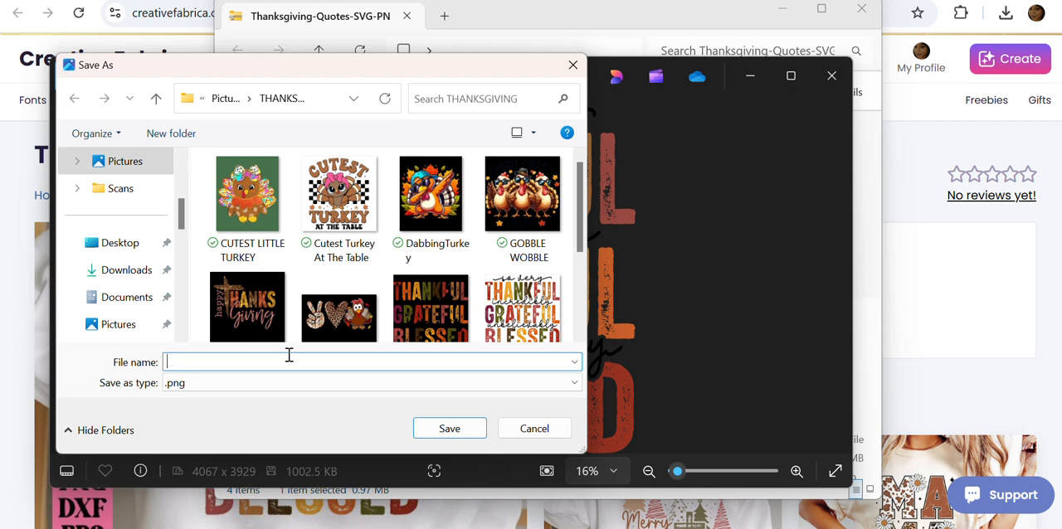
{"action": "type", "text": "THAN"}
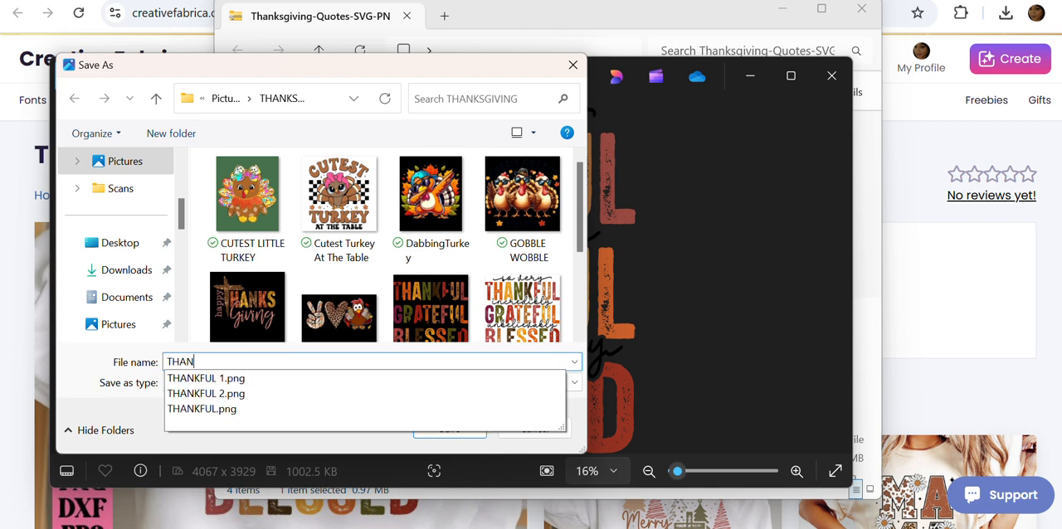
{"action": "type", "text": "KS"}
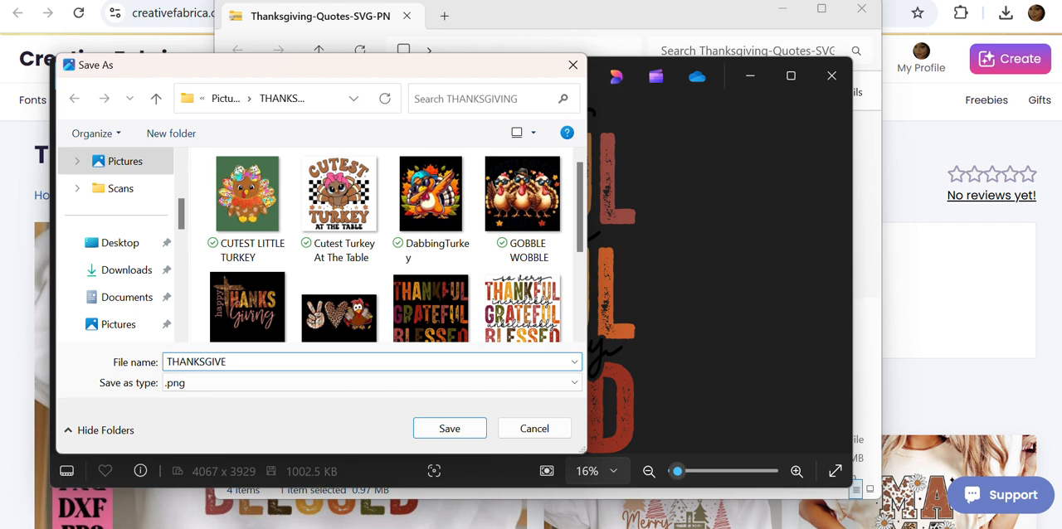
{"action": "type", "text": "GIVING 3"}
{"action": "left_click", "coordinate": [470, 426]}
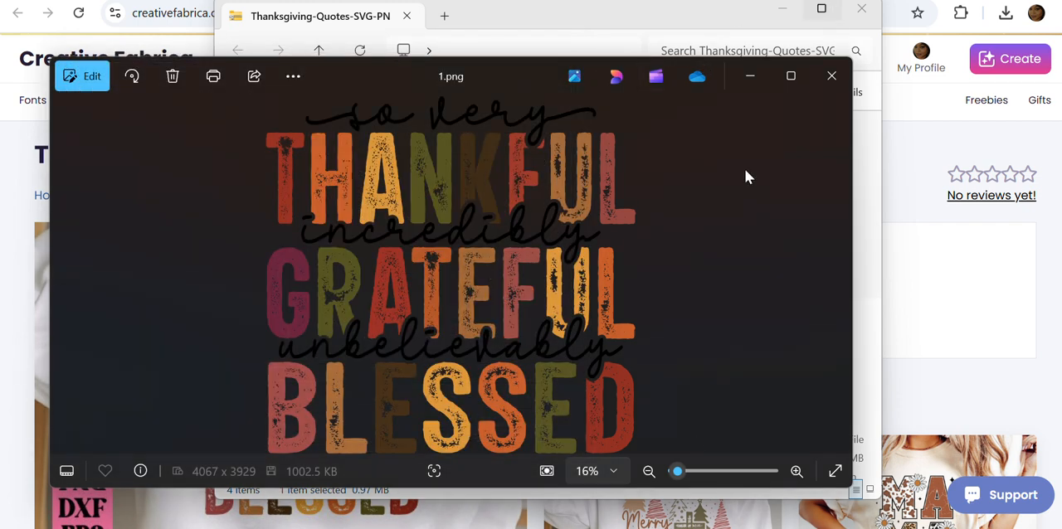
Switch to Canva and create a new custom-size design, 12 in wide by 12 in high.
{"action": "left_click", "coordinate": [764, 526]}
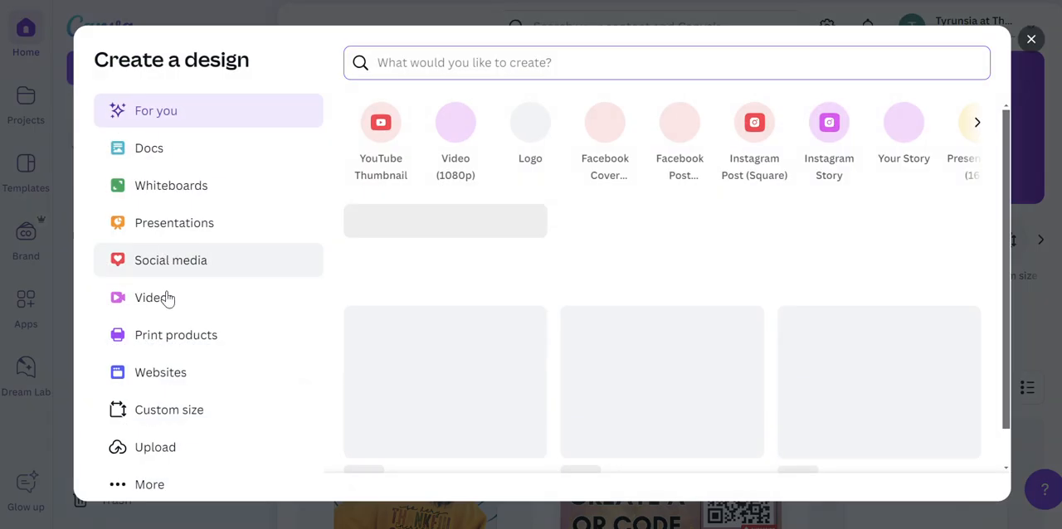
{"action": "left_click", "coordinate": [174, 425]}
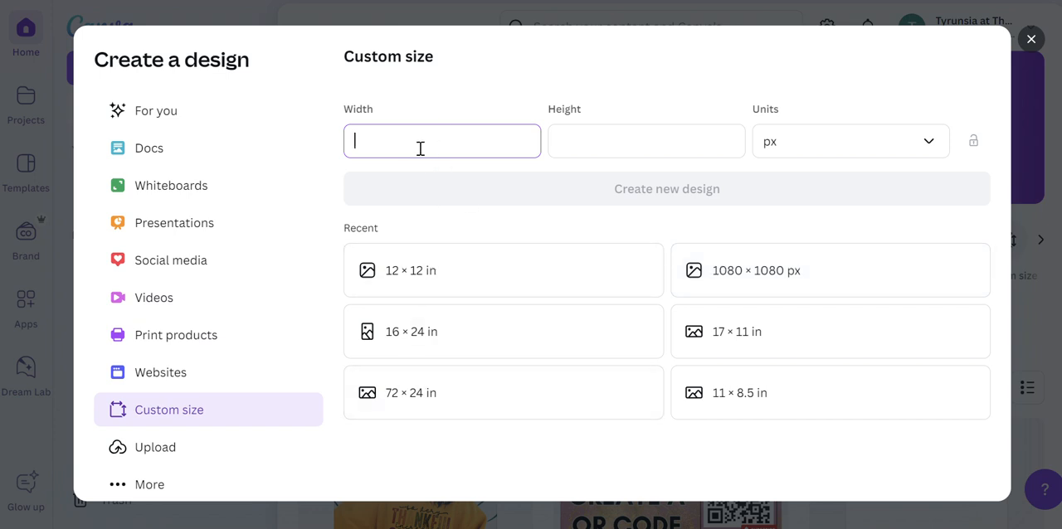
{"action": "left_click", "coordinate": [835, 146]}
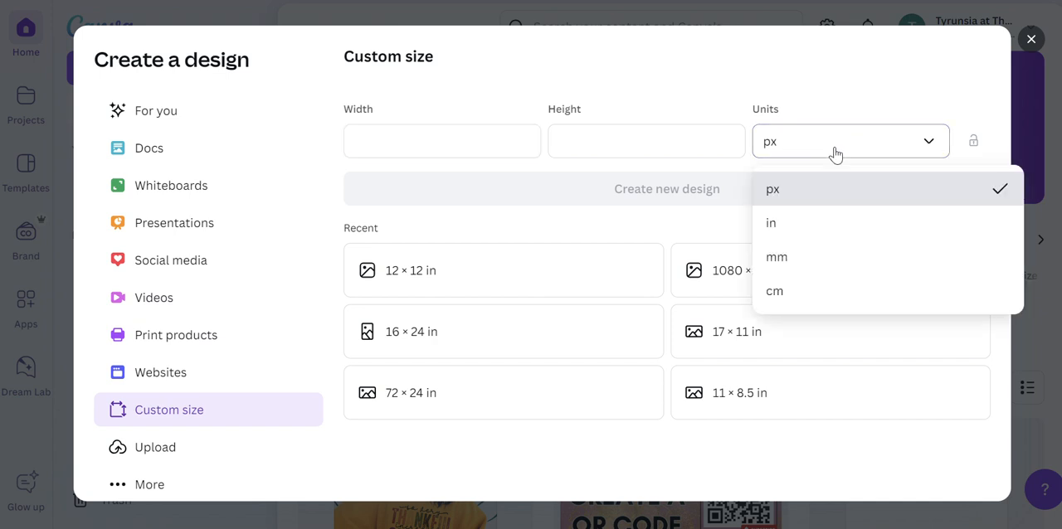
{"action": "left_click", "coordinate": [824, 236]}
{"action": "left_click", "coordinate": [478, 145]}
{"action": "type", "text": "1"}
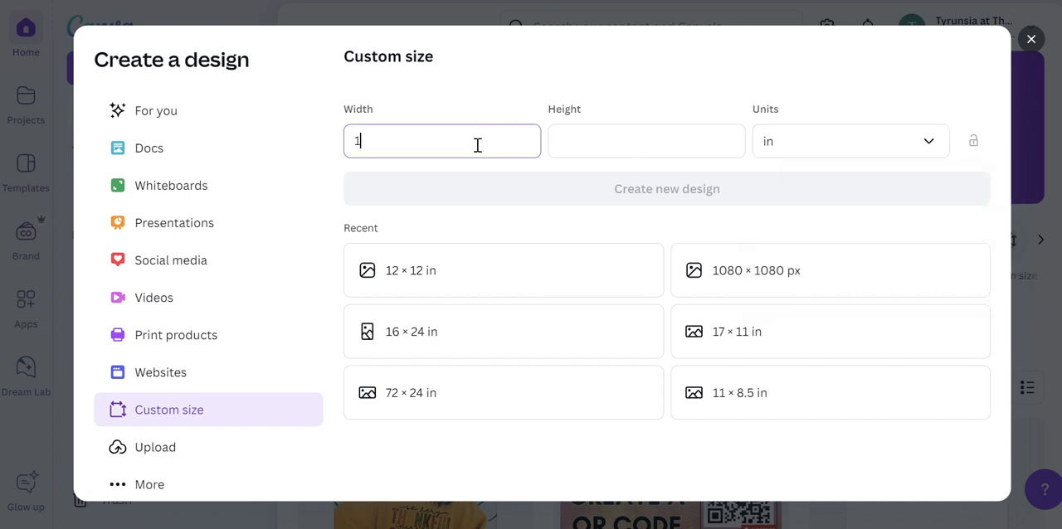
{"action": "type", "text": "2"}
{"action": "left_click", "coordinate": [551, 148]}
{"action": "type", "text": "12"}
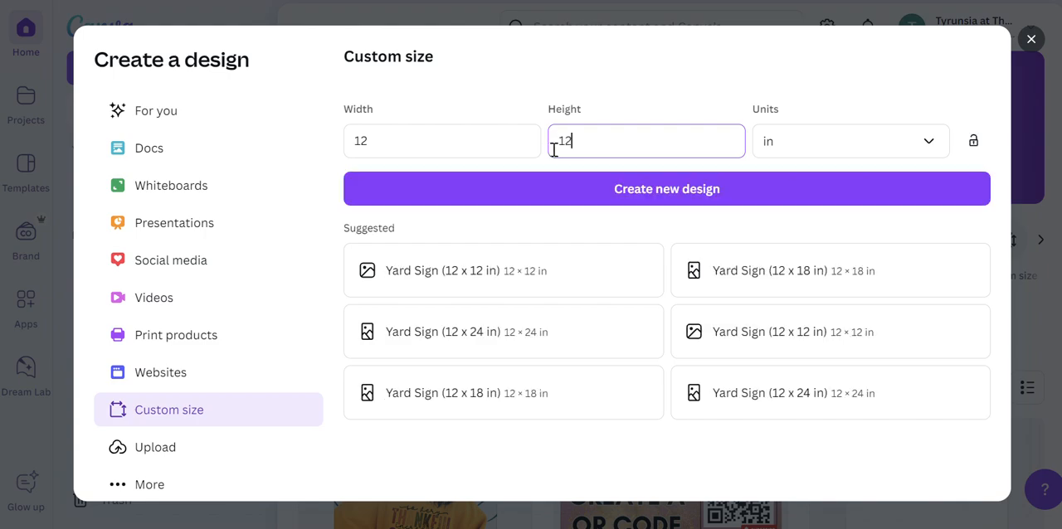
{"action": "left_click", "coordinate": [616, 188]}
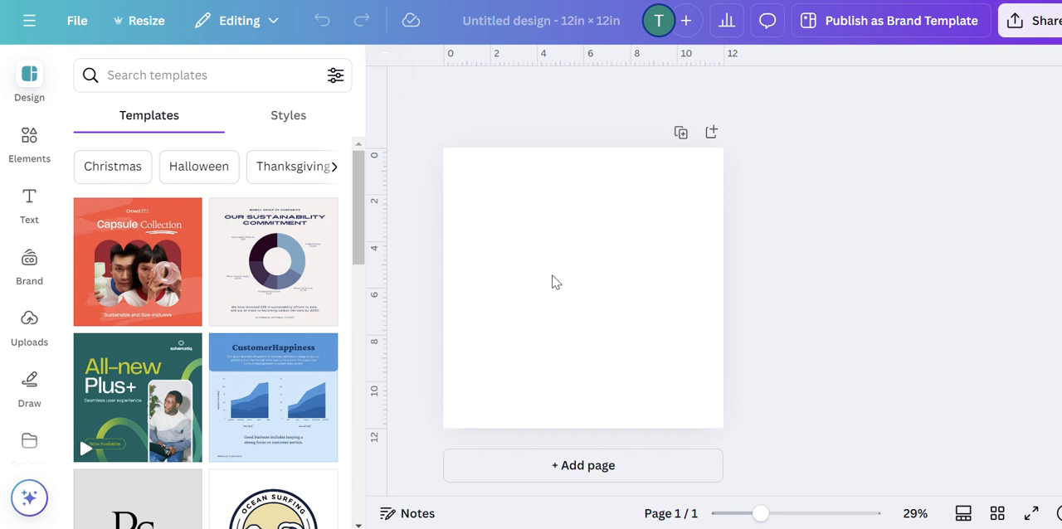
Place the uploaded "so very thankful, incredibly grateful, unbelievably blessed" image on the blank page.
{"action": "left_click", "coordinate": [31, 327]}
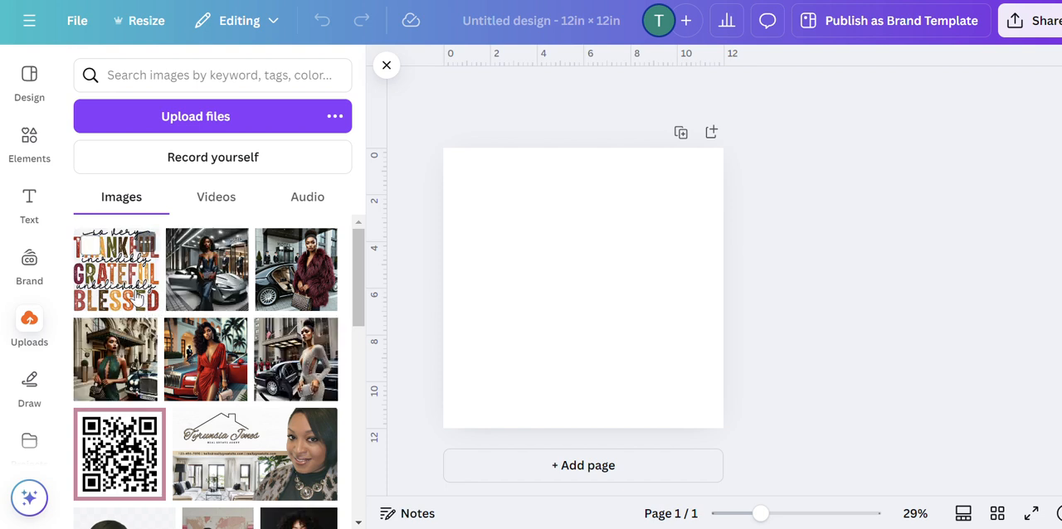
{"action": "left_click", "coordinate": [140, 299]}
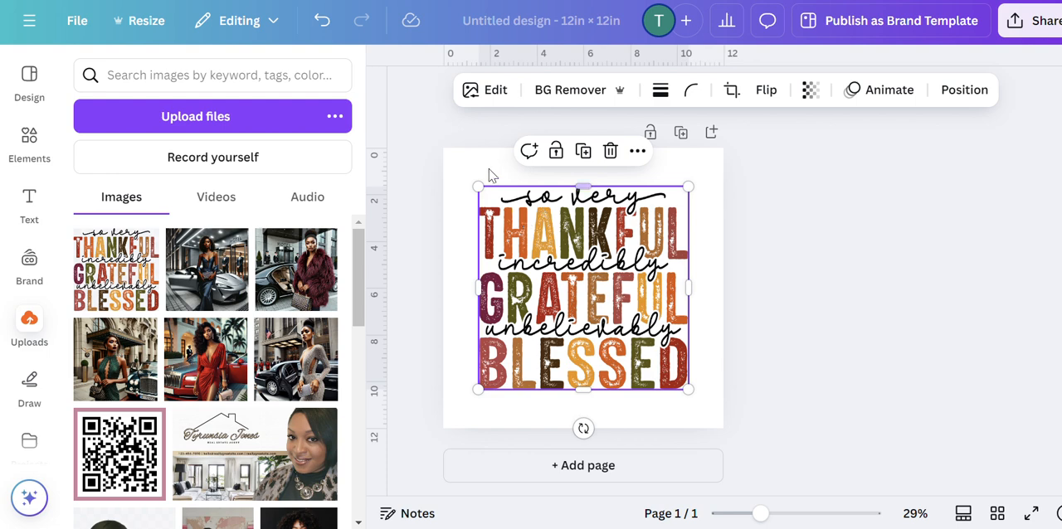
Try the Brand Kit's near-black colour as the page background and shift the quote image slightly, and undo both changes.
{"action": "left_click", "coordinate": [464, 173]}
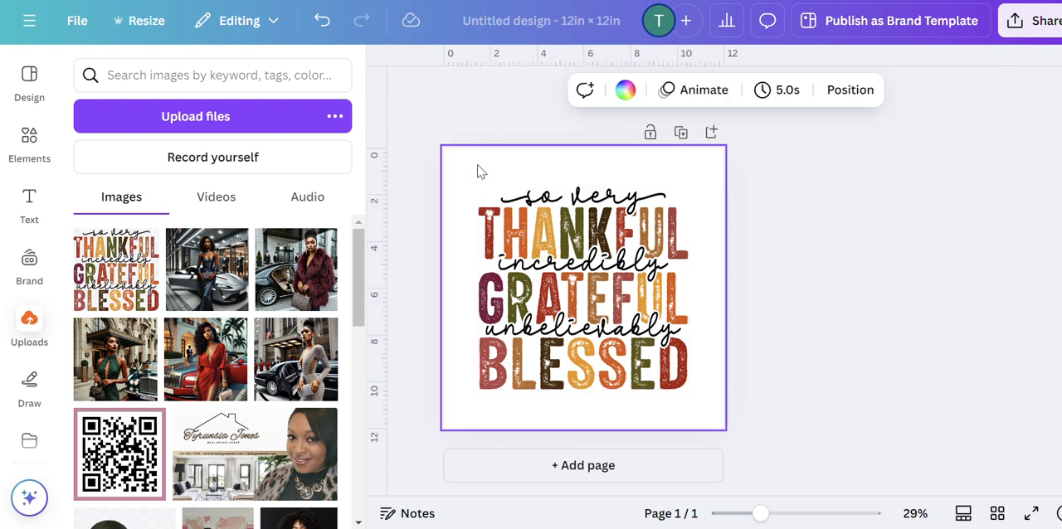
{"action": "left_click", "coordinate": [624, 90]}
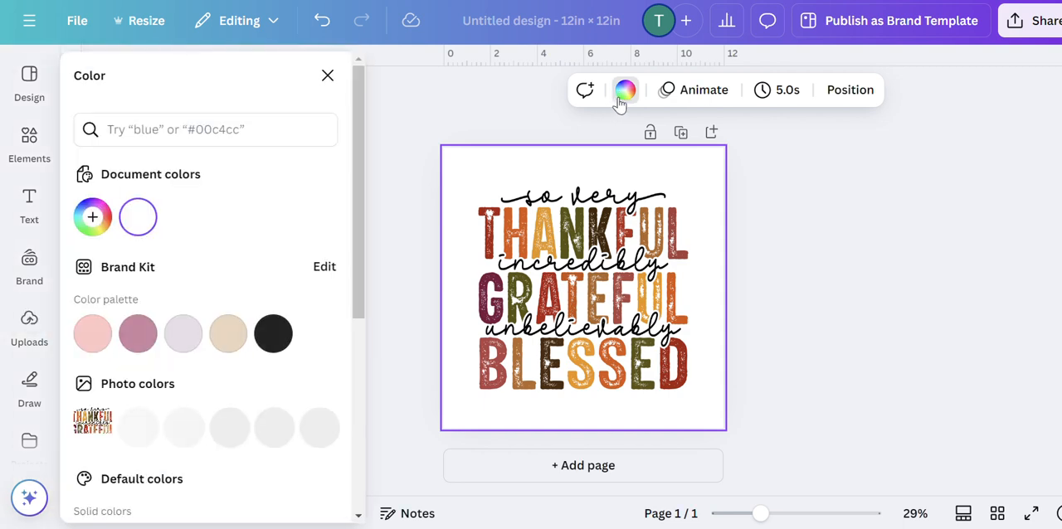
{"action": "left_click", "coordinate": [273, 333]}
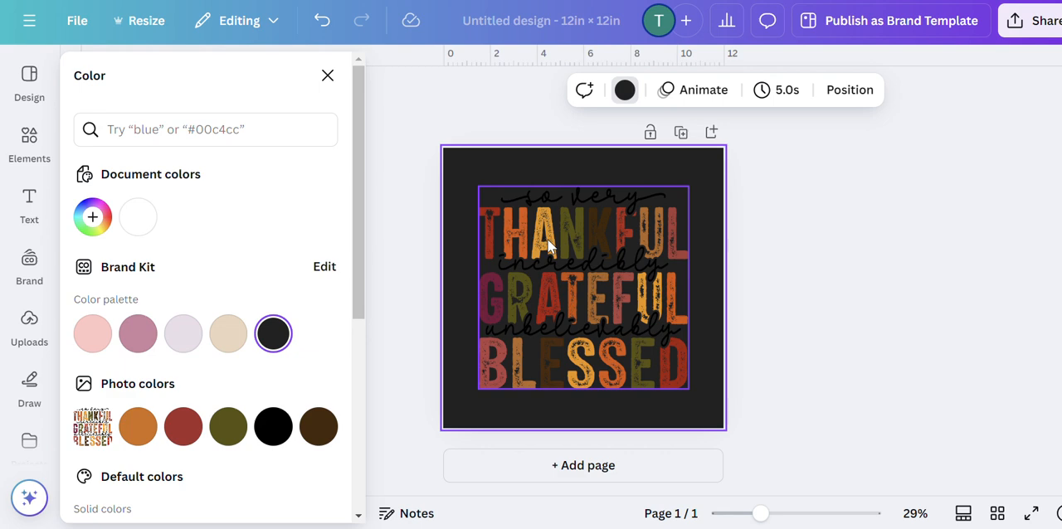
{"action": "left_click", "coordinate": [620, 249]}
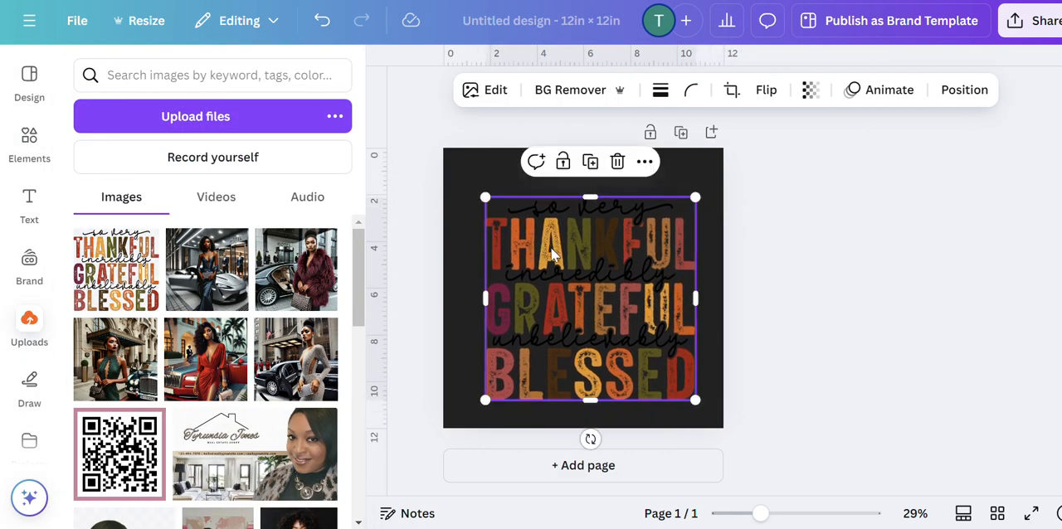
{"action": "left_click", "coordinate": [467, 174]}
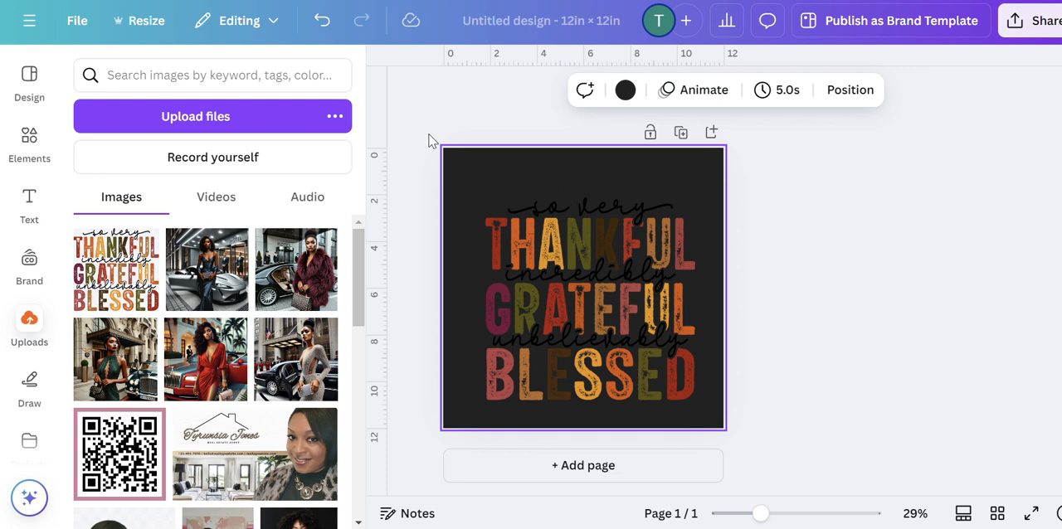
{"action": "left_click", "coordinate": [319, 29]}
{"action": "left_click", "coordinate": [320, 29]}
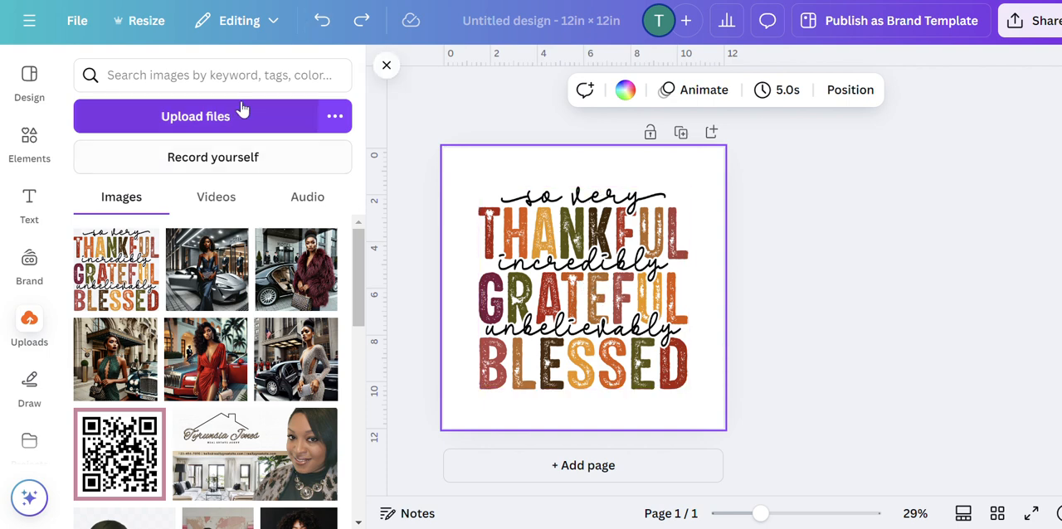
Search the elements library for "SWEATSHIRT MOCKUP".
{"action": "left_click", "coordinate": [41, 159]}
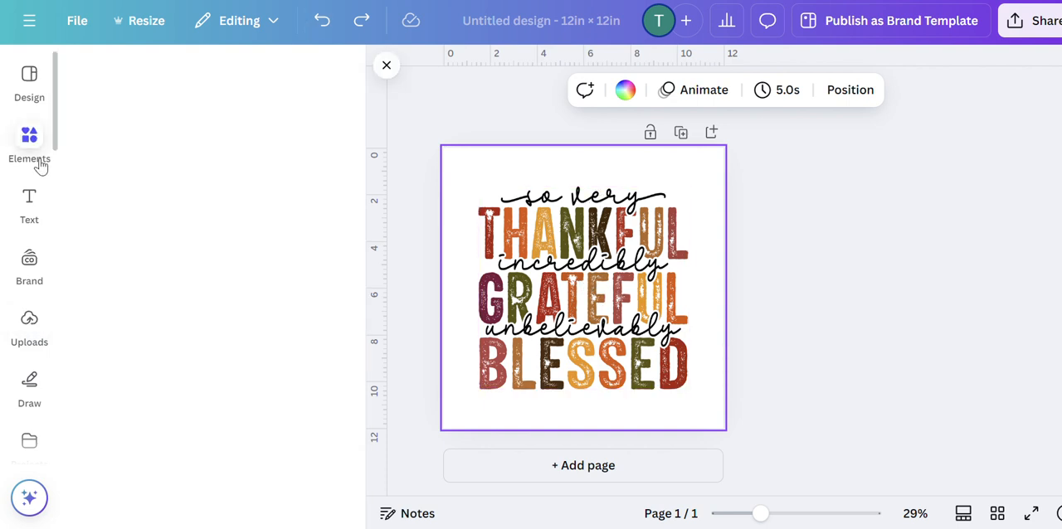
{"action": "left_click", "coordinate": [146, 75]}
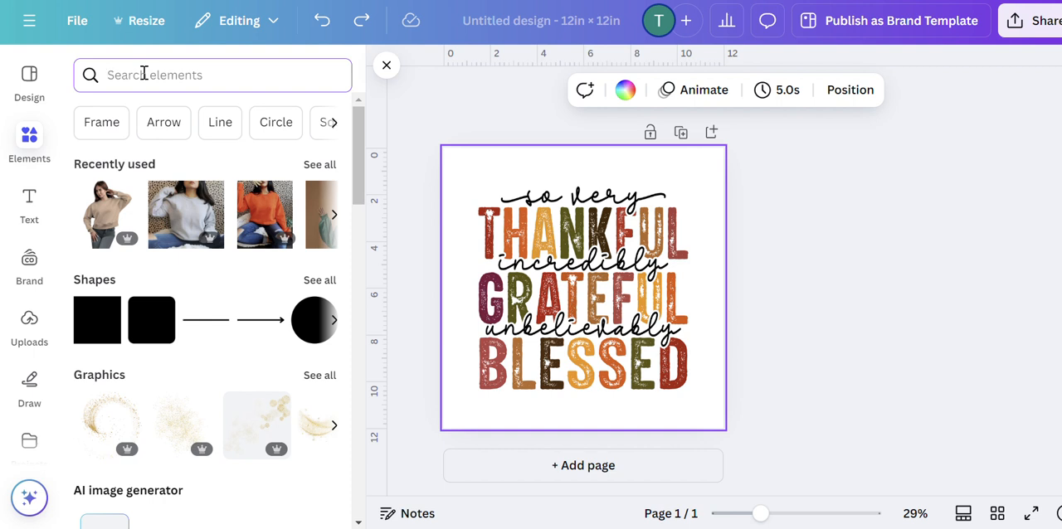
{"action": "type", "text": "SWEAT"}
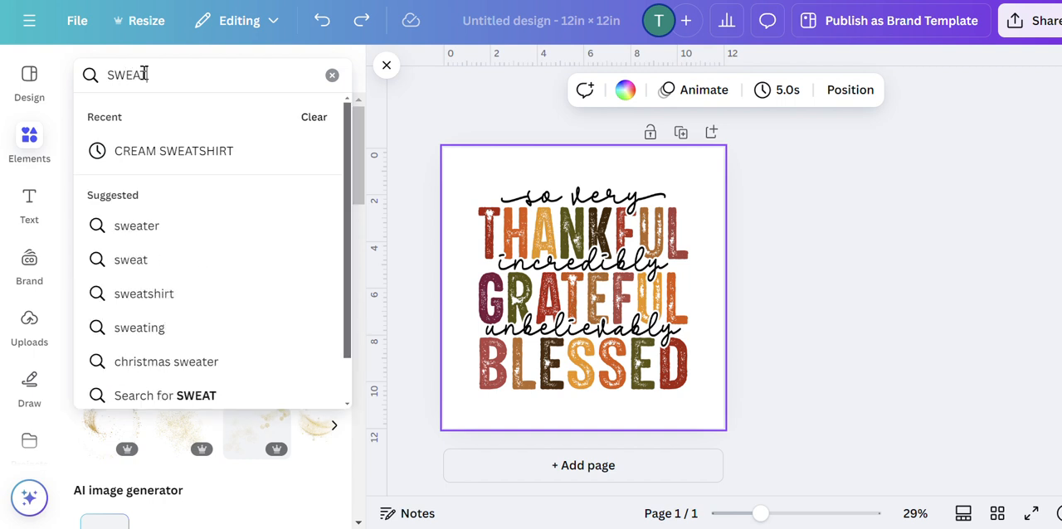
{"action": "type", "text": "SHIRT "}
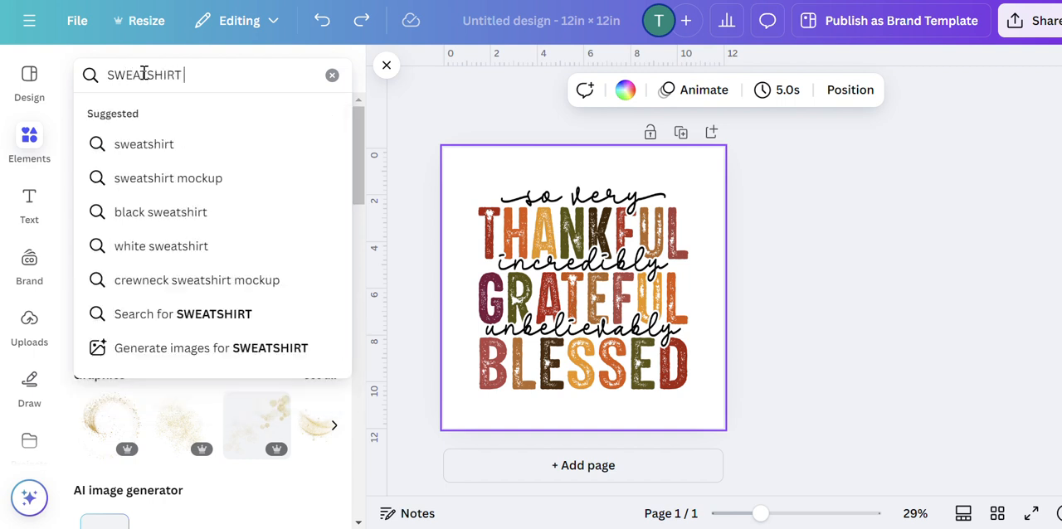
{"action": "type", "text": "MOCKUP"}
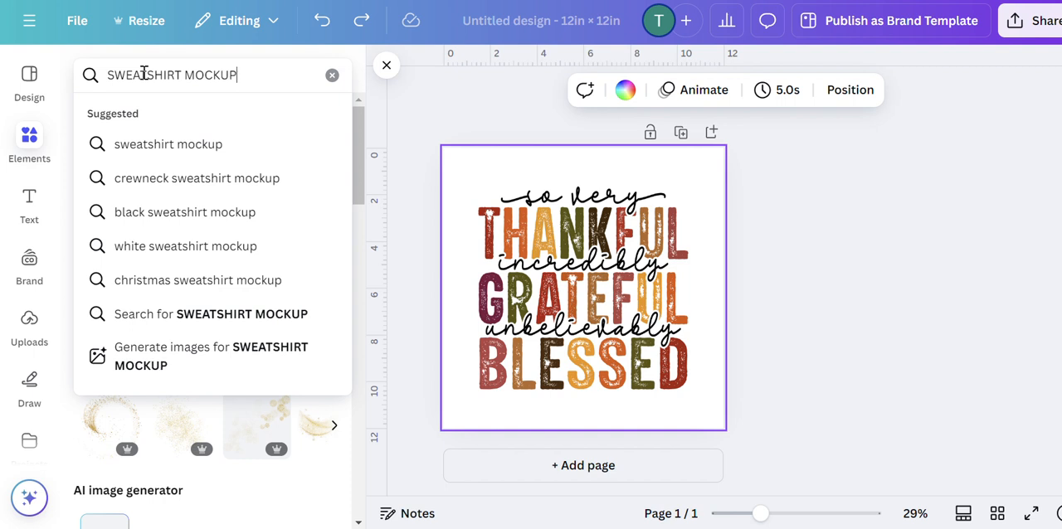
{"action": "key", "text": "Return"}
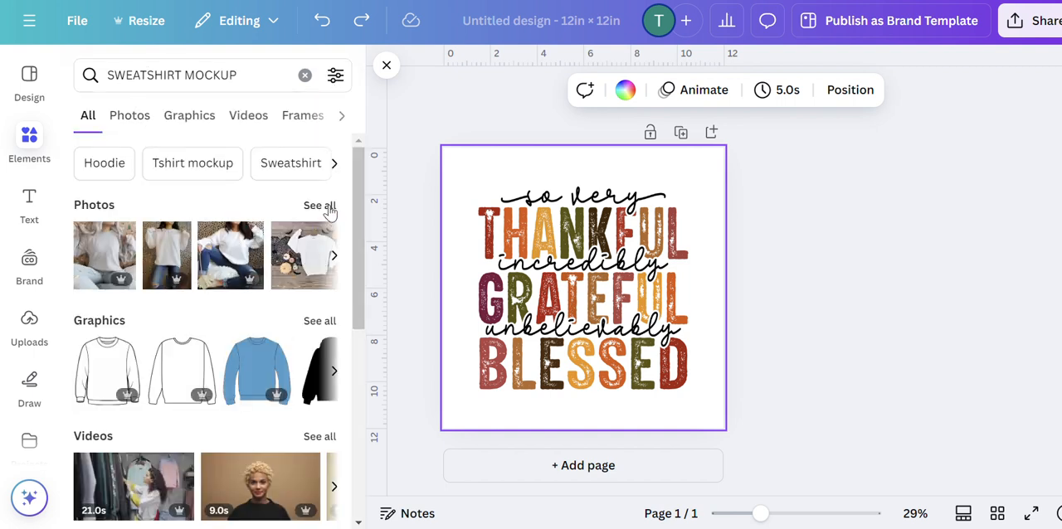
Browse all the sweatshirt mockup photos and add the cut-out woman in a red sweatshirt and dark jeans to the page.
{"action": "left_click", "coordinate": [320, 206]}
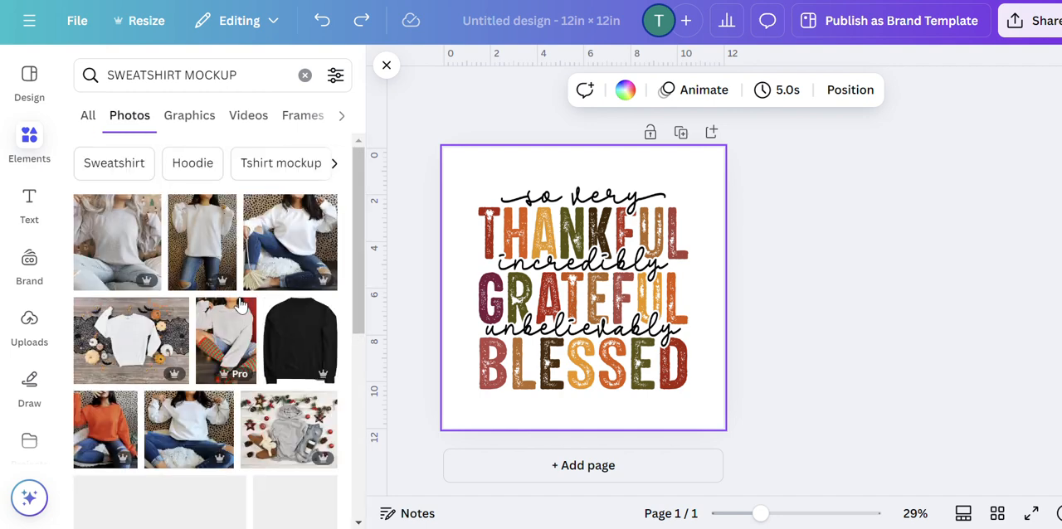
{"action": "scroll", "coordinate": [247, 306], "scroll_direction": "down", "scroll_amount": 5}
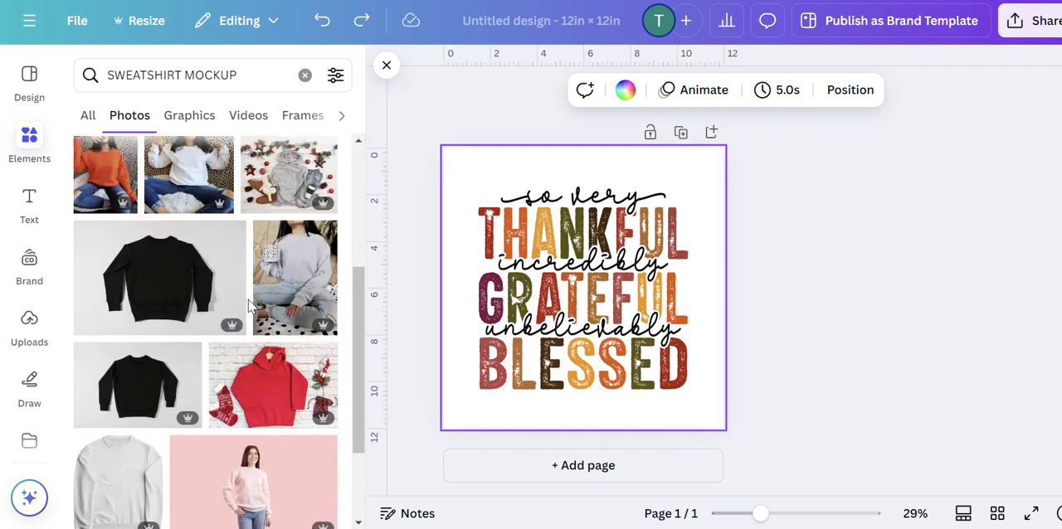
{"action": "scroll", "coordinate": [247, 306], "scroll_direction": "down", "scroll_amount": 5}
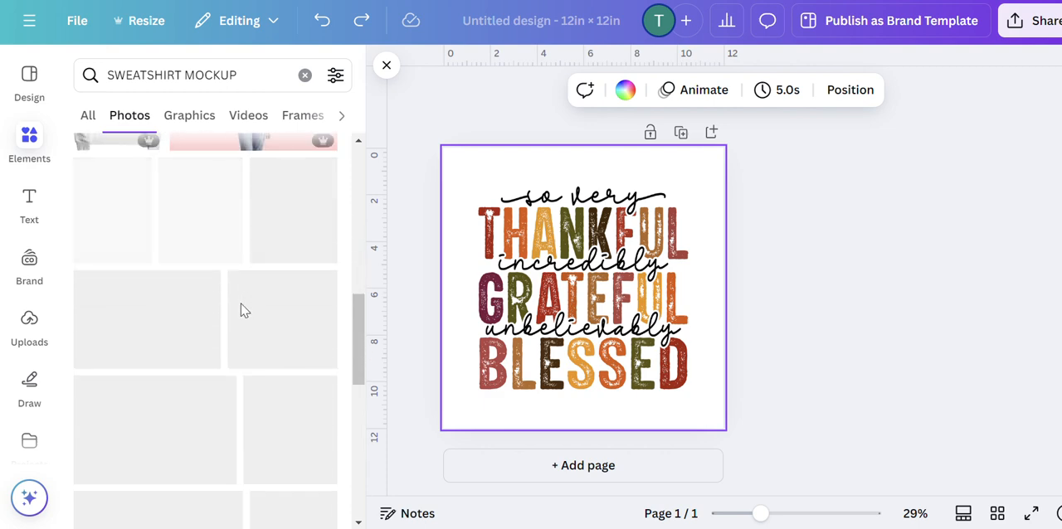
{"action": "scroll", "coordinate": [251, 288], "scroll_direction": "down", "scroll_amount": 5}
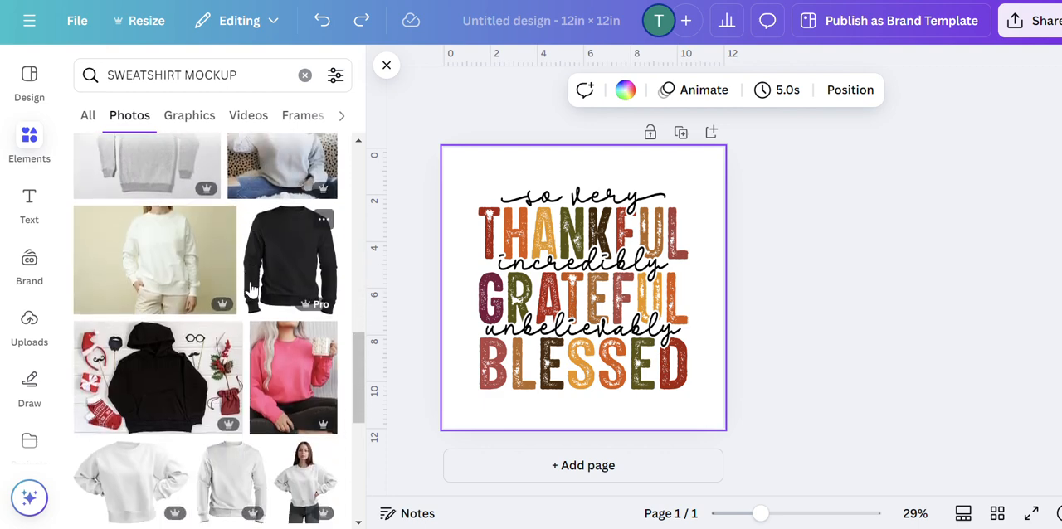
{"action": "scroll", "coordinate": [247, 292], "scroll_direction": "down", "scroll_amount": 10}
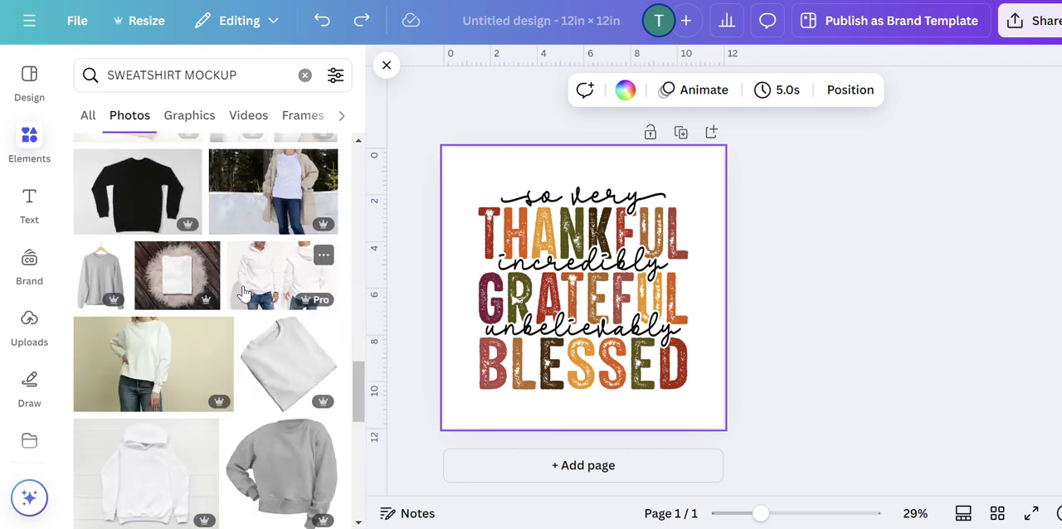
{"action": "scroll", "coordinate": [244, 291], "scroll_direction": "down", "scroll_amount": 5}
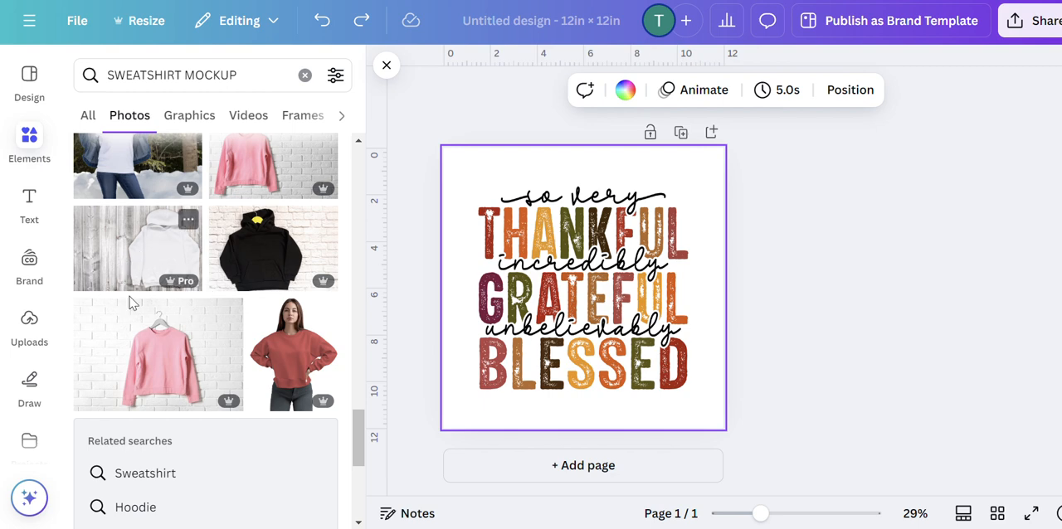
{"action": "left_click", "coordinate": [301, 358]}
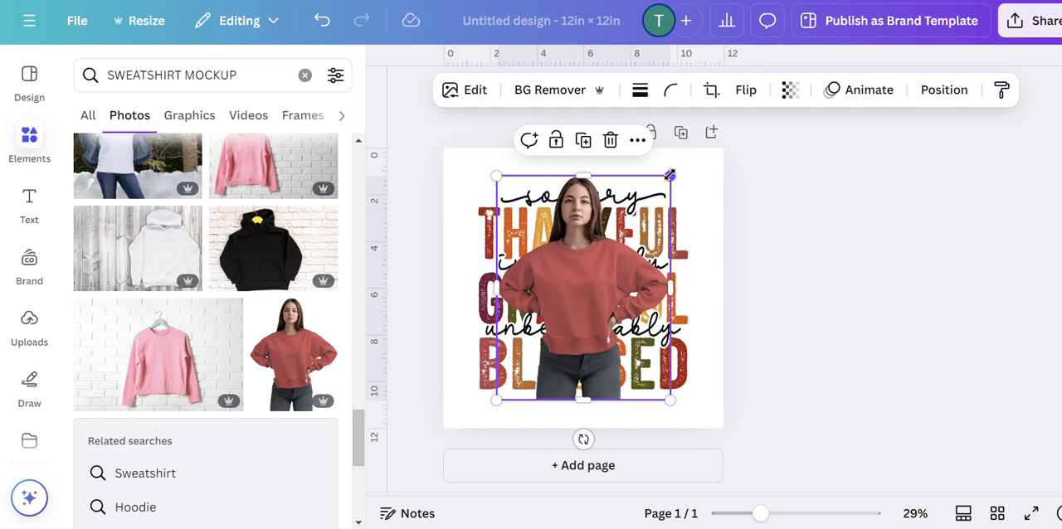
Enlarge the red-sweatshirt woman so the sweatshirt fills the page, and send the photo behind the quote image.
{"action": "left_click_drag", "start_coordinate": [669, 175], "coordinate": [771, 109]}
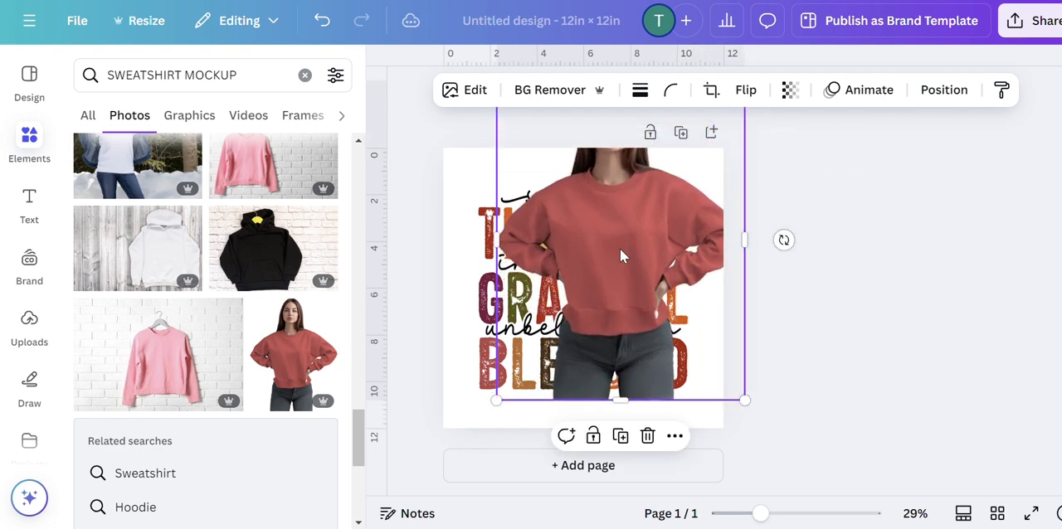
{"action": "left_click_drag", "start_coordinate": [621, 249], "coordinate": [545, 243]}
{"action": "right_click", "coordinate": [546, 247]}
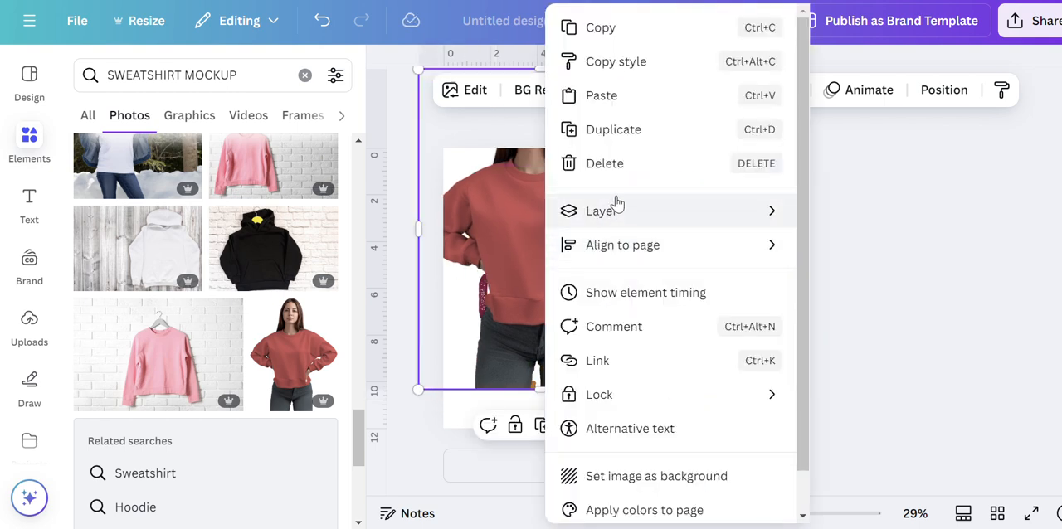
{"action": "mouse_move", "coordinate": [651, 231]}
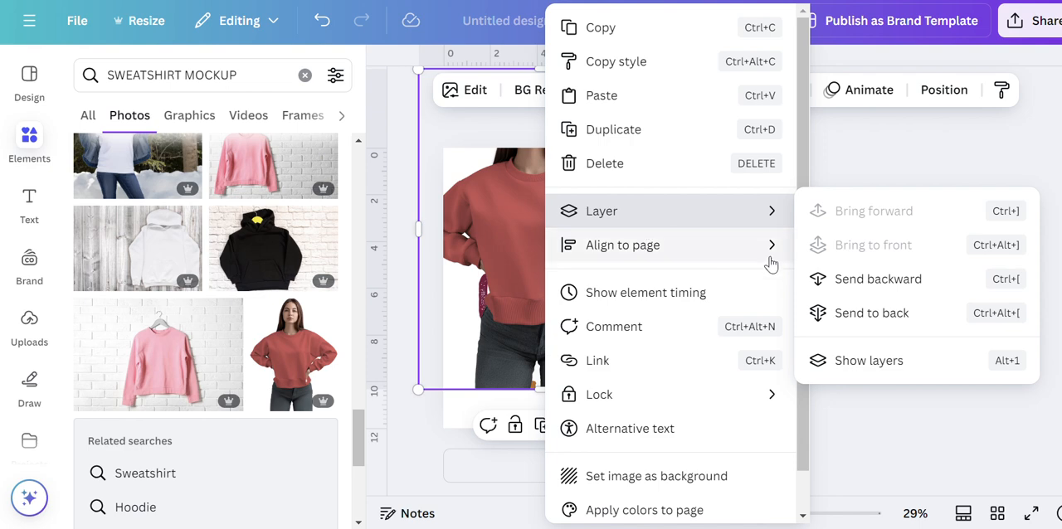
{"action": "left_click", "coordinate": [862, 313]}
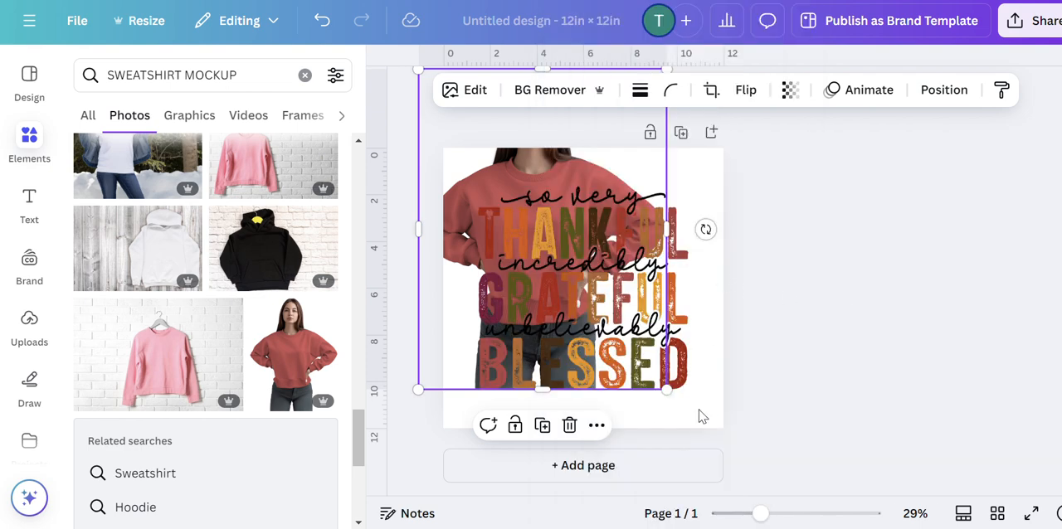
{"action": "left_click_drag", "start_coordinate": [669, 391], "coordinate": [837, 497]}
{"action": "left_click_drag", "start_coordinate": [719, 257], "coordinate": [694, 238]}
Resize the quote image to about 6 in wide and centre it on the red sweatshirt's chest.
{"action": "left_click", "coordinate": [659, 245]}
{"action": "left_click_drag", "start_coordinate": [655, 275], "coordinate": [658, 279]}
{"action": "left_click_drag", "start_coordinate": [687, 225], "coordinate": [604, 307]}
{"action": "left_click_drag", "start_coordinate": [568, 353], "coordinate": [606, 307]}
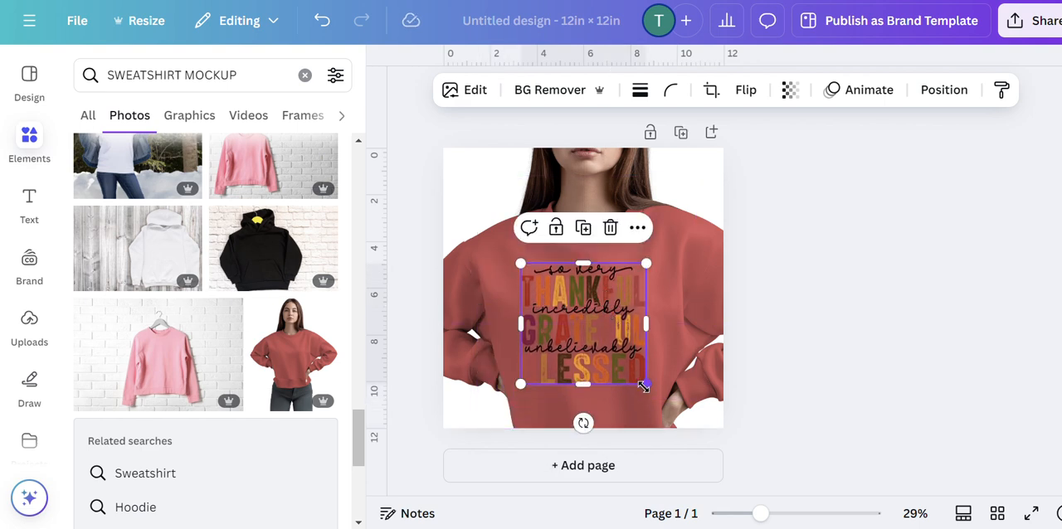
{"action": "mouse_move", "coordinate": [646, 389]}
{"action": "left_mouse_down"}
{"action": "mouse_move", "coordinate": [680, 421]}
{"action": "mouse_move", "coordinate": [661, 402]}
{"action": "left_mouse_up"}
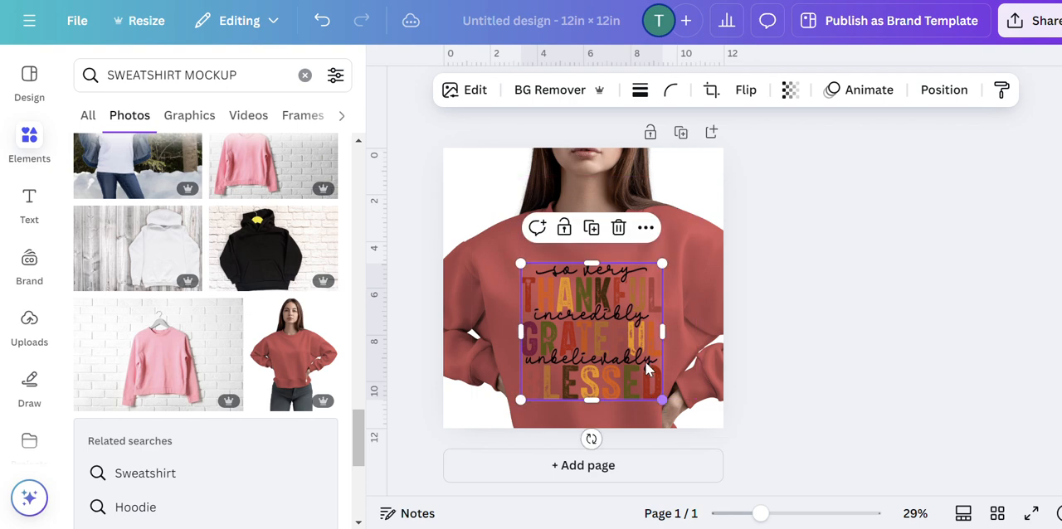
{"action": "left_click_drag", "start_coordinate": [637, 300], "coordinate": [629, 298]}
{"action": "left_click", "coordinate": [871, 328]}
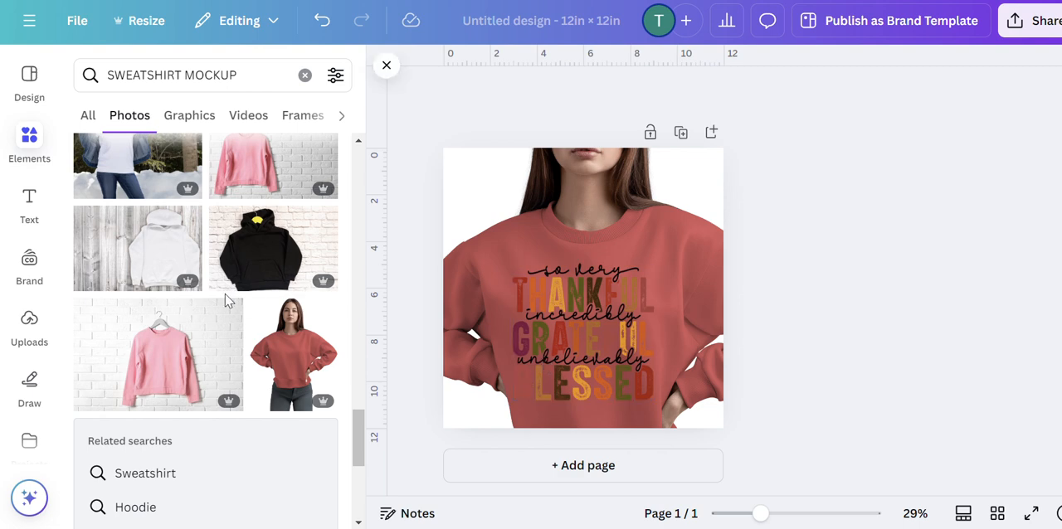
Add a second page and place the cut-out photo of the woman in a beige sweatshirt on it.
{"action": "scroll", "coordinate": [217, 305], "scroll_direction": "down", "scroll_amount": 3}
{"action": "scroll", "coordinate": [217, 311], "scroll_direction": "down", "scroll_amount": 6}
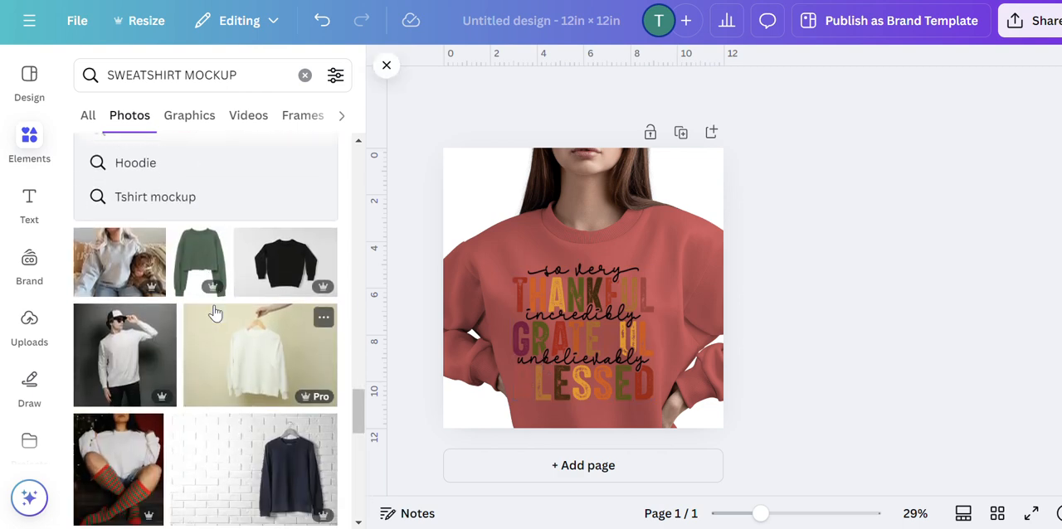
{"action": "scroll", "coordinate": [216, 323], "scroll_direction": "down", "scroll_amount": 2}
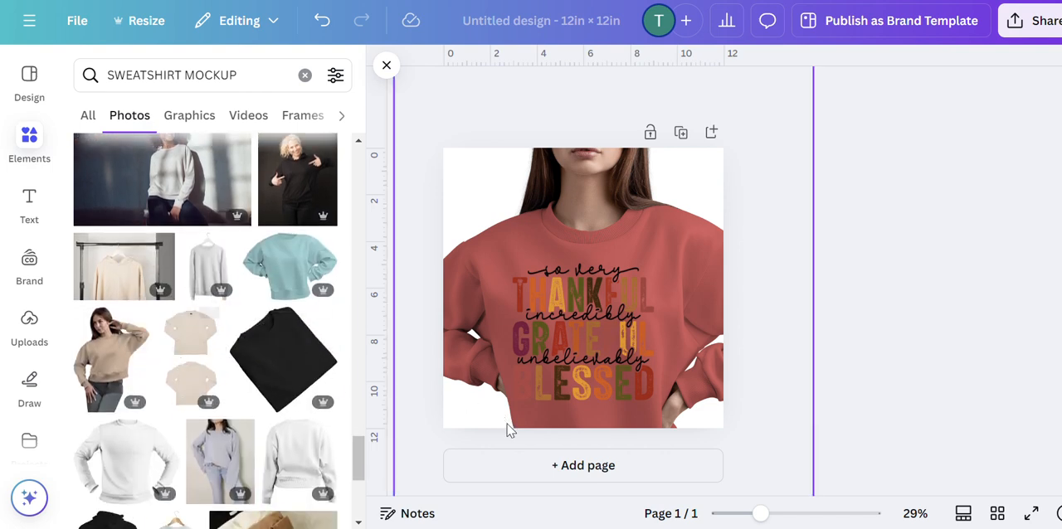
{"action": "left_click", "coordinate": [564, 475]}
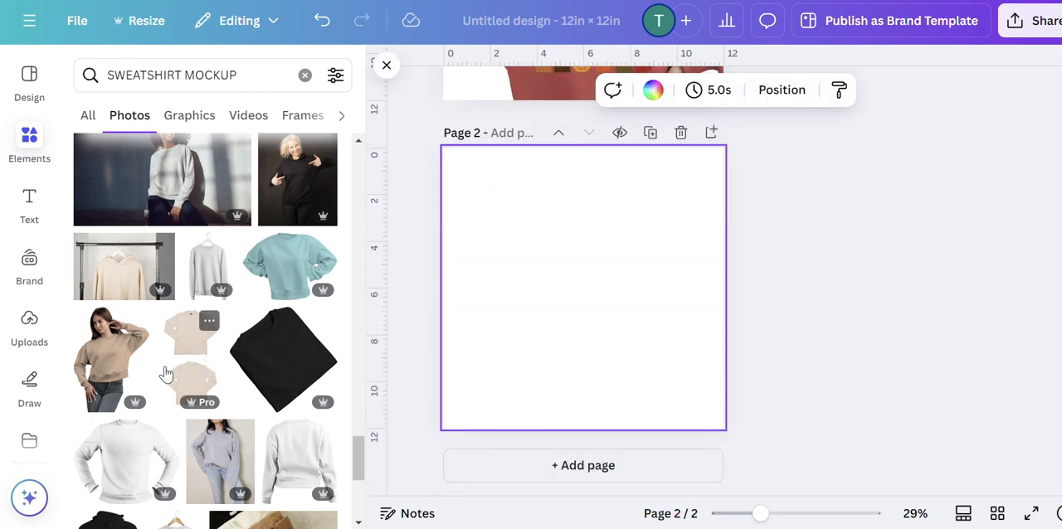
{"action": "left_click", "coordinate": [116, 374]}
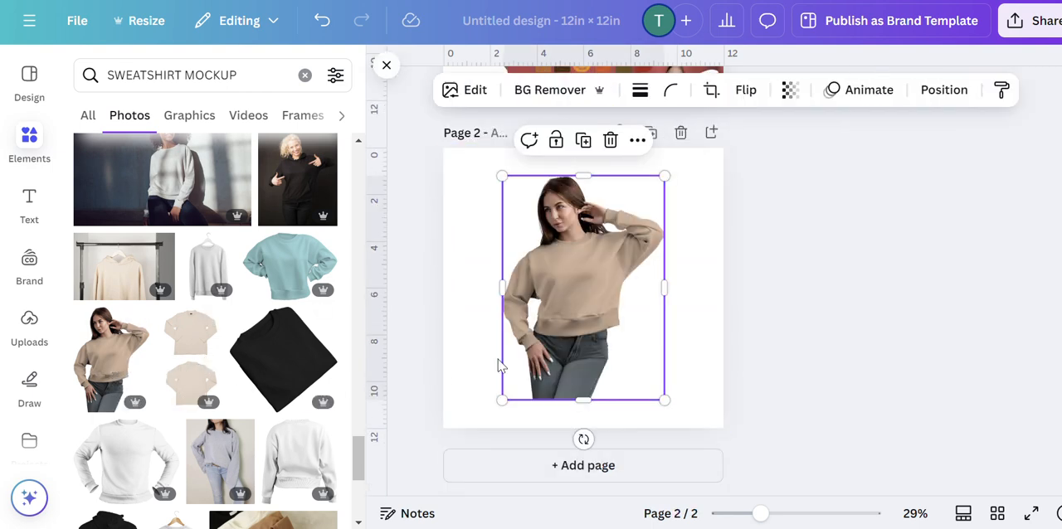
Enlarge and reposition the beige-sweatshirt woman so the sweatshirt fills page 2, cropping the top of her head.
{"action": "left_click_drag", "start_coordinate": [577, 305], "coordinate": [486, 249]}
{"action": "left_click_drag", "start_coordinate": [642, 376], "coordinate": [1000, 524]}
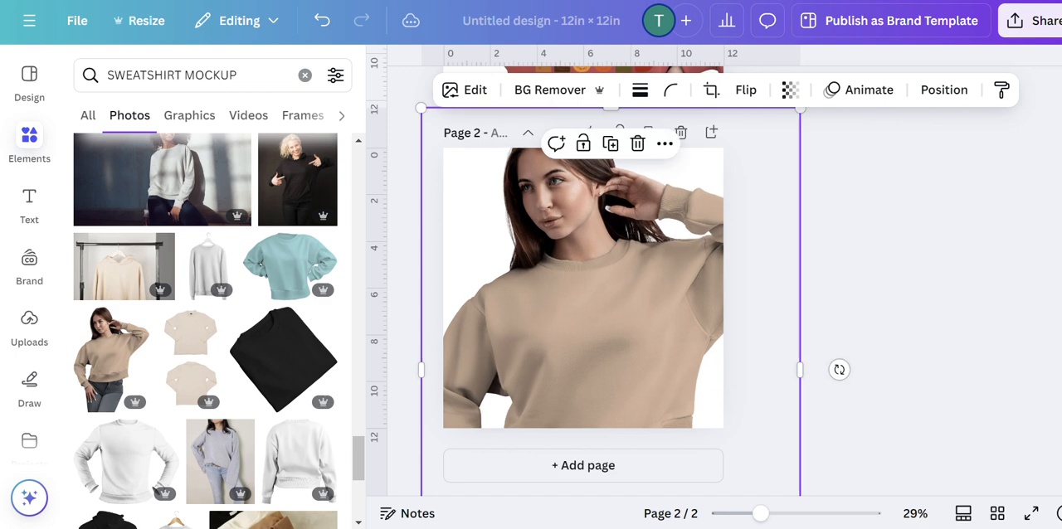
{"action": "left_click_drag", "start_coordinate": [643, 373], "coordinate": [635, 310]}
{"action": "scroll", "coordinate": [685, 330], "scroll_direction": "down", "scroll_amount": 2}
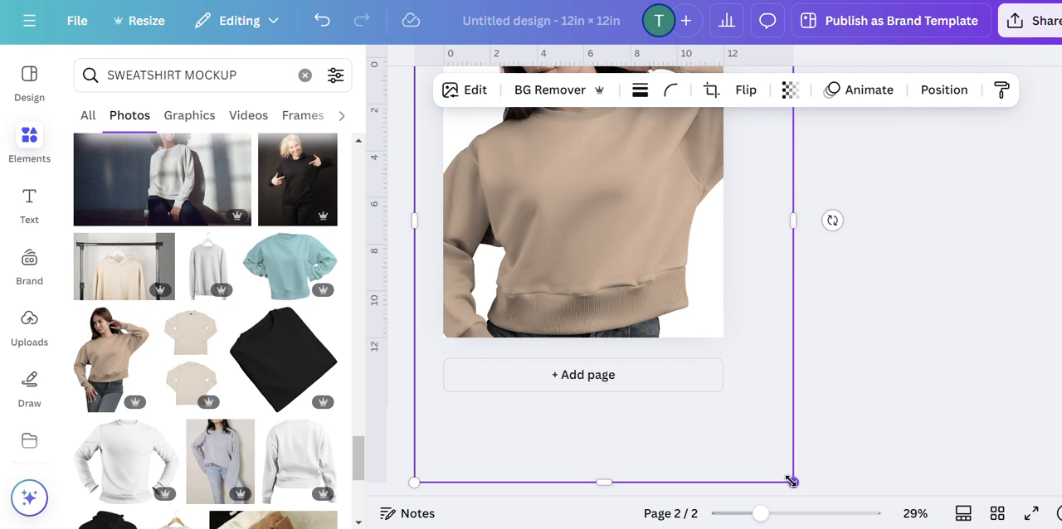
{"action": "left_click_drag", "start_coordinate": [791, 481], "coordinate": [855, 503]}
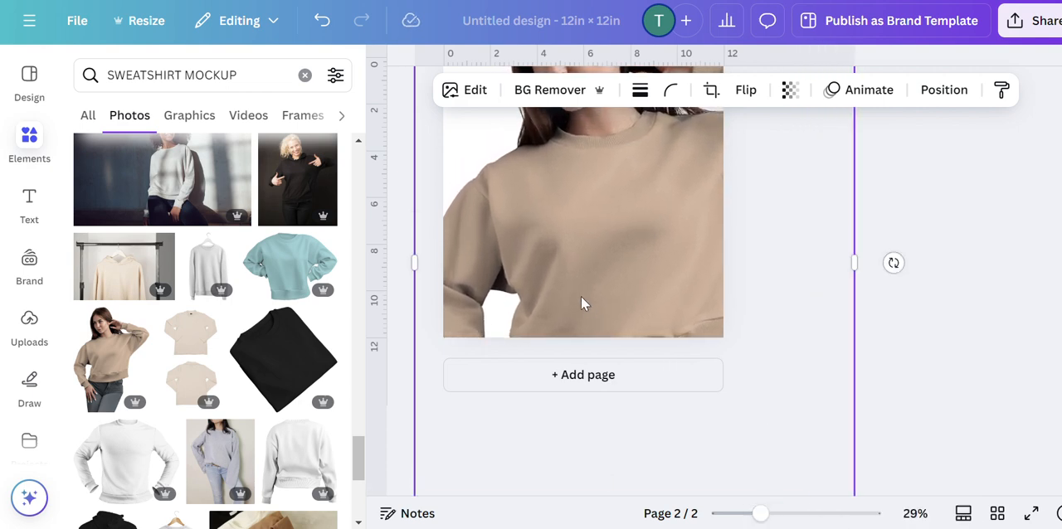
{"action": "left_click_drag", "start_coordinate": [626, 260], "coordinate": [605, 260]}
{"action": "left_click", "coordinate": [928, 321]}
Copy the quote image from the red sweatshirt on page 1 and paste it onto page 2.
{"action": "scroll", "coordinate": [925, 320], "scroll_direction": "up", "scroll_amount": 5}
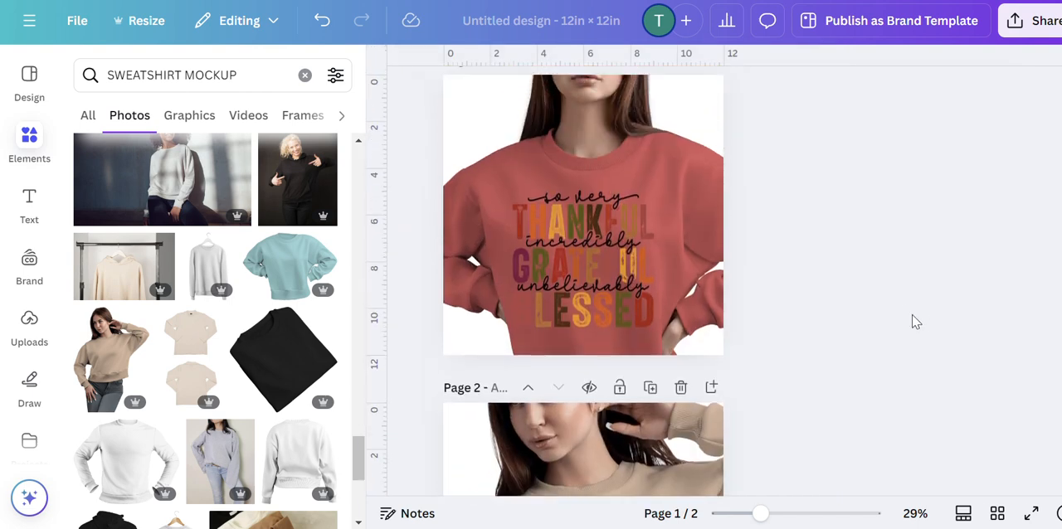
{"action": "scroll", "coordinate": [910, 320], "scroll_direction": "down", "scroll_amount": 3}
{"action": "right_click", "coordinate": [599, 144]}
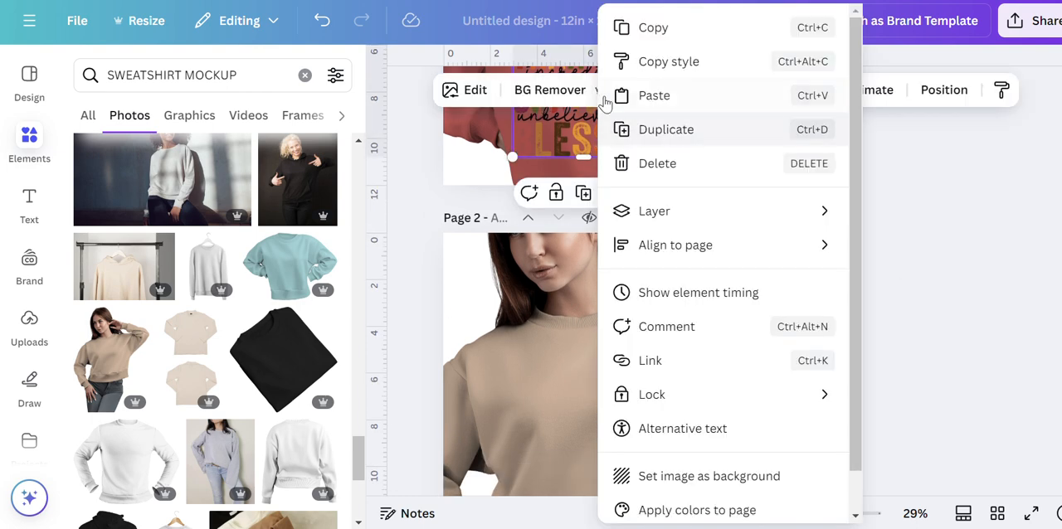
{"action": "left_click", "coordinate": [660, 33]}
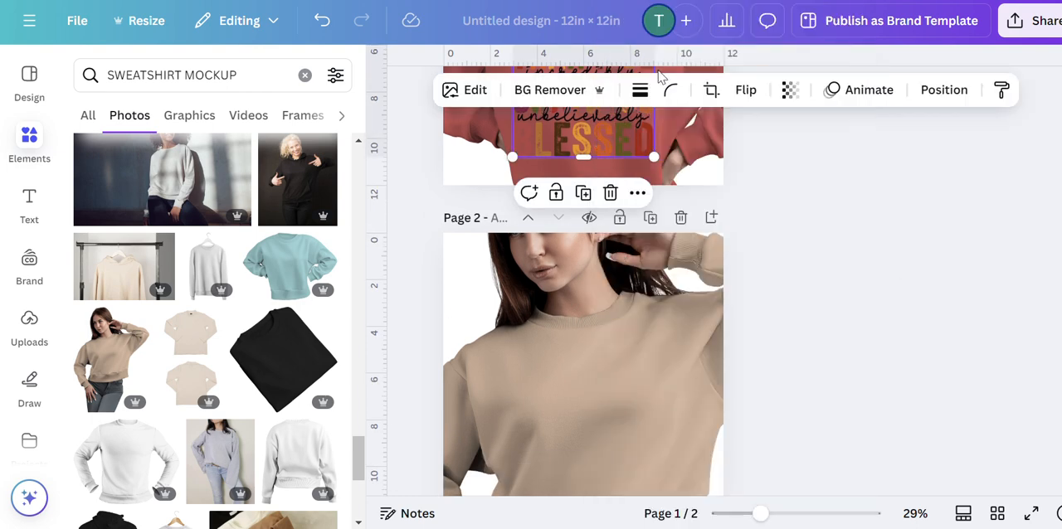
{"action": "right_click", "coordinate": [598, 415]}
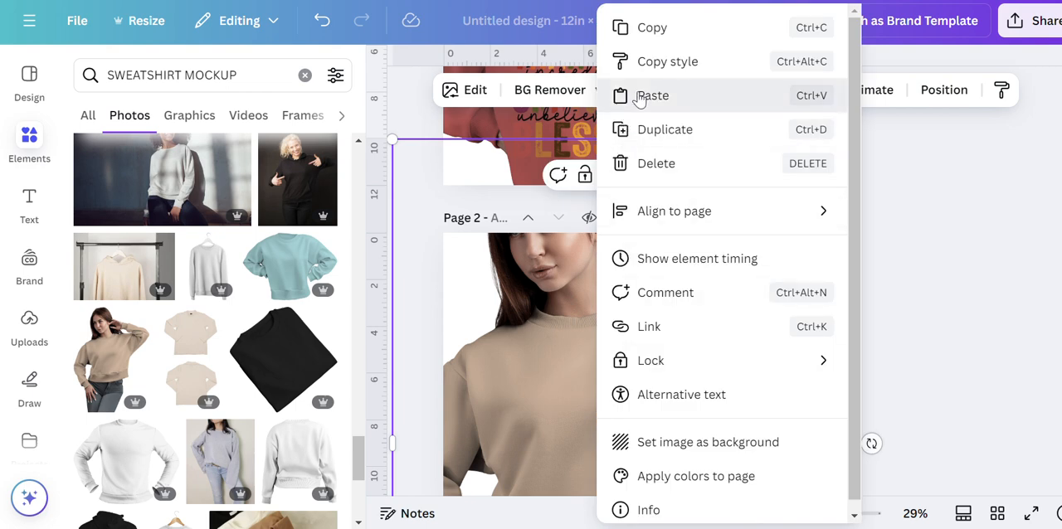
{"action": "left_click", "coordinate": [639, 98]}
{"action": "left_click", "coordinate": [879, 384]}
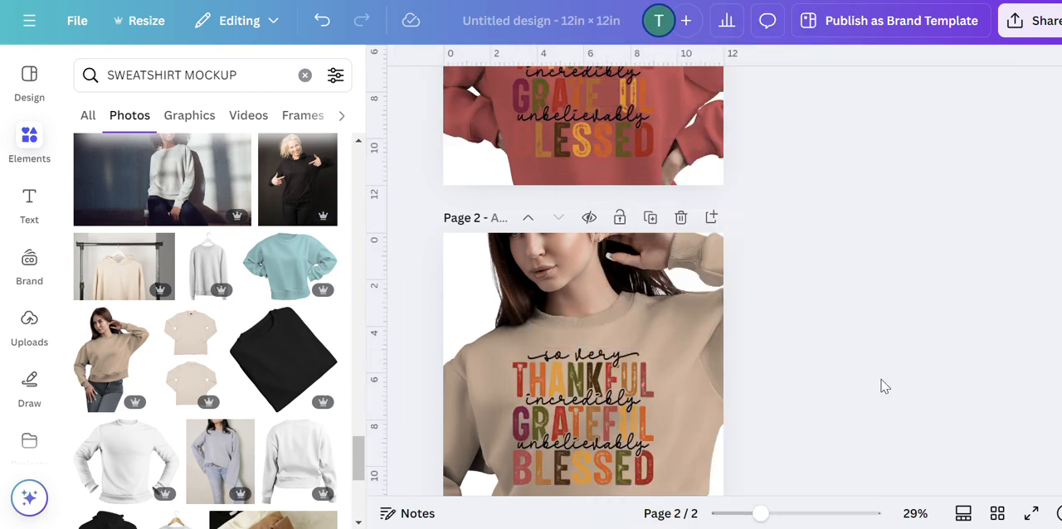
Tilt the page 2 quote image slightly counterclockwise, enlarge it to about 7 in wide and position it on the beige sweatshirt's chest.
{"action": "scroll", "coordinate": [612, 446], "scroll_direction": "down", "scroll_amount": 2}
{"action": "left_click", "coordinate": [602, 370]}
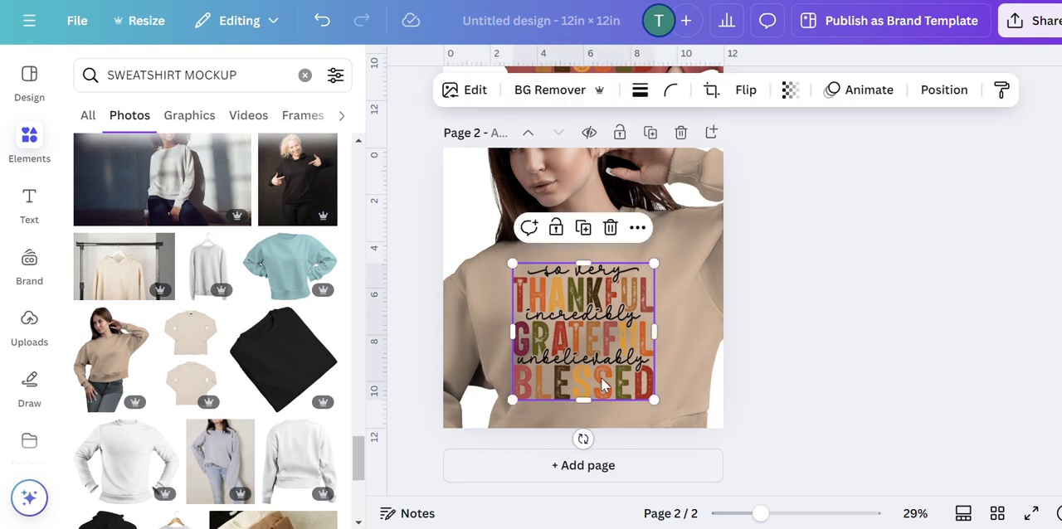
{"action": "mouse_move", "coordinate": [583, 439]}
{"action": "left_mouse_down"}
{"action": "mouse_move", "coordinate": [597, 448]}
{"action": "mouse_move", "coordinate": [594, 440]}
{"action": "left_mouse_up"}
{"action": "left_click_drag", "start_coordinate": [620, 383], "coordinate": [629, 376]}
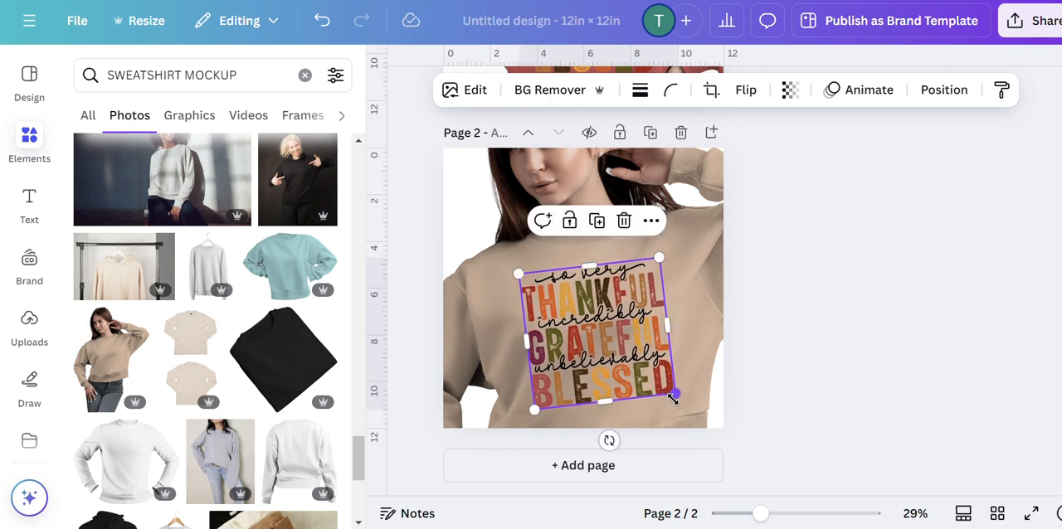
{"action": "left_click_drag", "start_coordinate": [676, 398], "coordinate": [694, 415]}
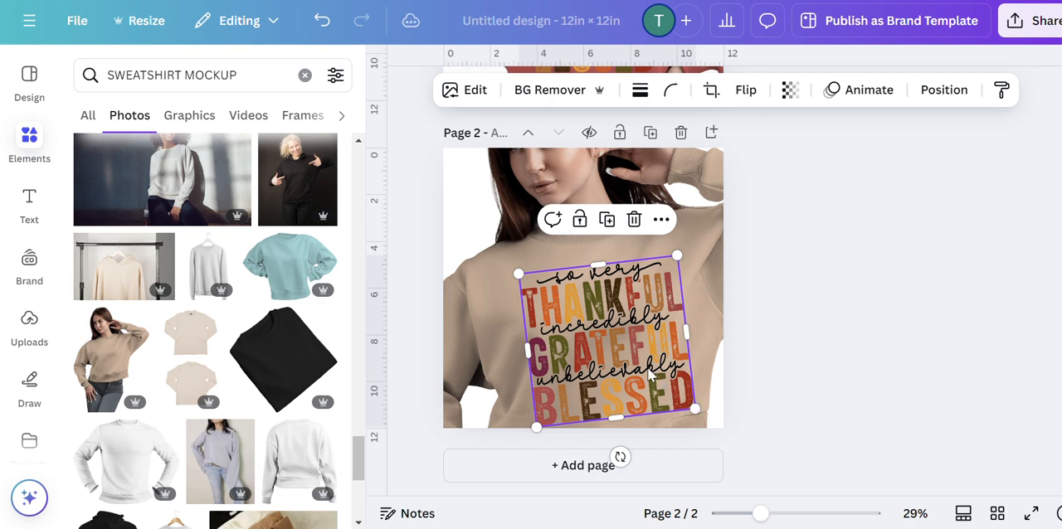
{"action": "left_click_drag", "start_coordinate": [656, 377], "coordinate": [638, 365]}
{"action": "left_click", "coordinate": [892, 395]}
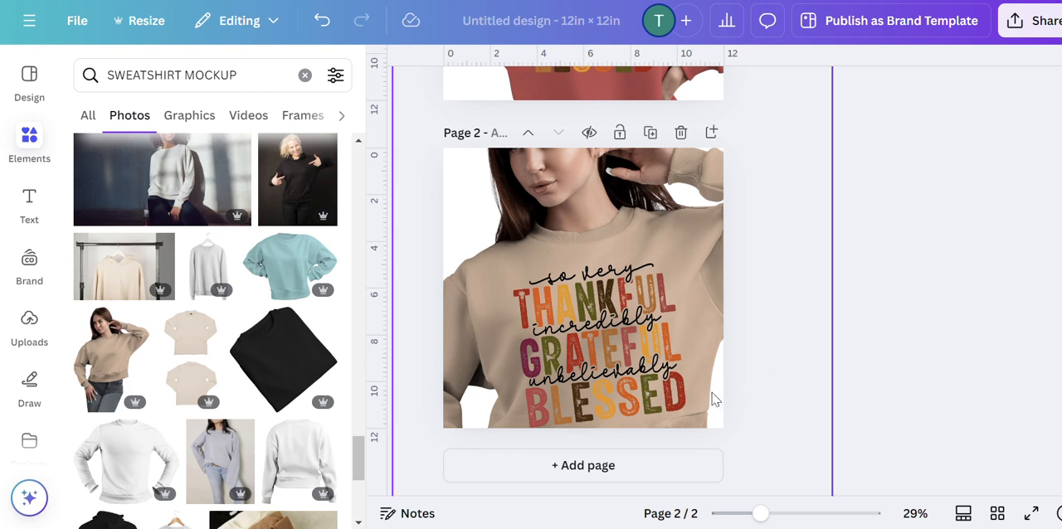
Try the page 2 quote image at about 4 in wide mid-chest, and enlarge it back to about 6.5 in.
{"action": "left_click", "coordinate": [681, 401]}
{"action": "left_click_drag", "start_coordinate": [668, 390], "coordinate": [620, 360]}
{"action": "left_click_drag", "start_coordinate": [579, 317], "coordinate": [607, 334]}
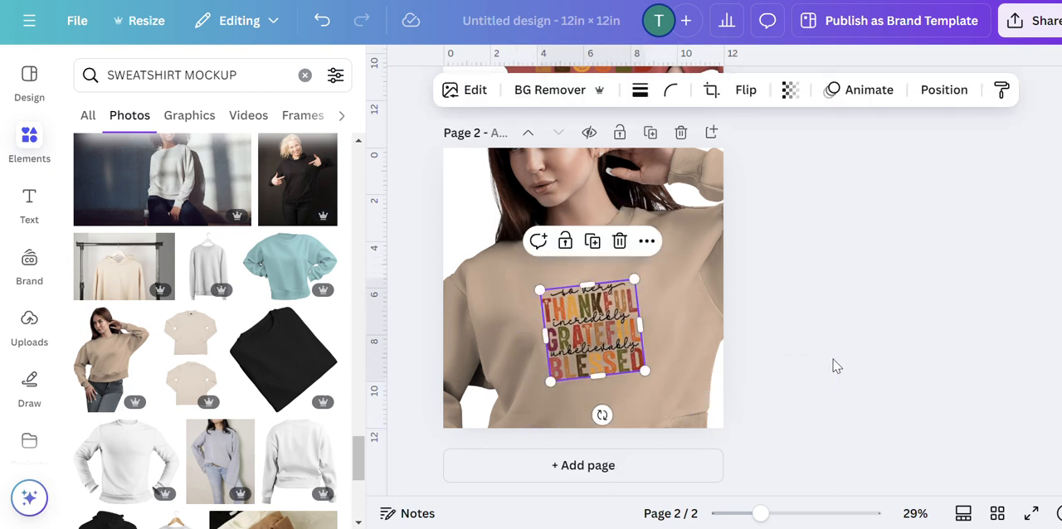
{"action": "left_click", "coordinate": [832, 363]}
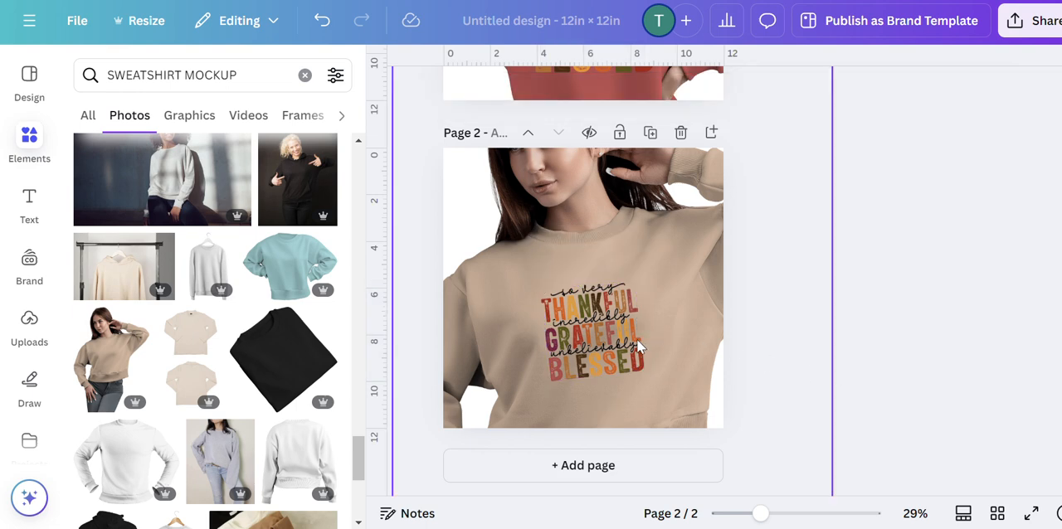
{"action": "left_click_drag", "start_coordinate": [630, 352], "coordinate": [661, 377]}
{"action": "left_click_drag", "start_coordinate": [679, 390], "coordinate": [686, 402]}
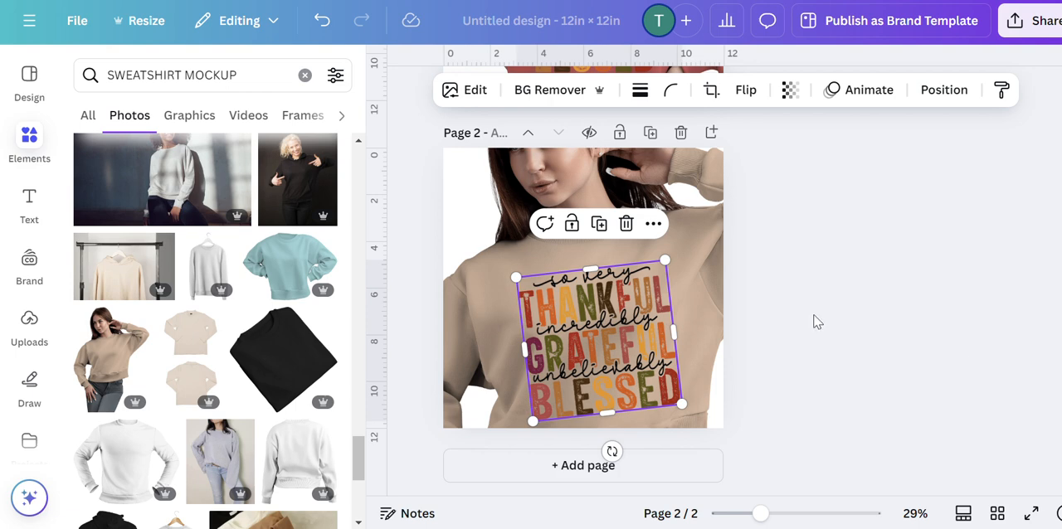
{"action": "left_click", "coordinate": [811, 322]}
Try the quote image as a pocket-size print about 2 in wide on the wearer's left chest, tilted slightly further counterclockwise.
{"action": "left_click", "coordinate": [628, 357]}
{"action": "left_click_drag", "start_coordinate": [666, 255], "coordinate": [570, 371]}
{"action": "left_click_drag", "start_coordinate": [563, 415], "coordinate": [654, 304]}
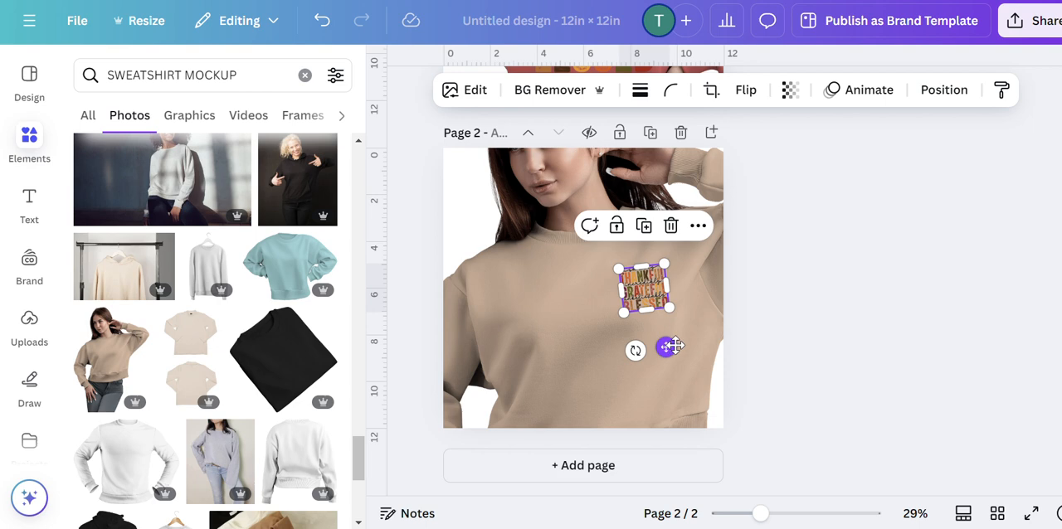
{"action": "left_click_drag", "start_coordinate": [672, 346], "coordinate": [645, 356]}
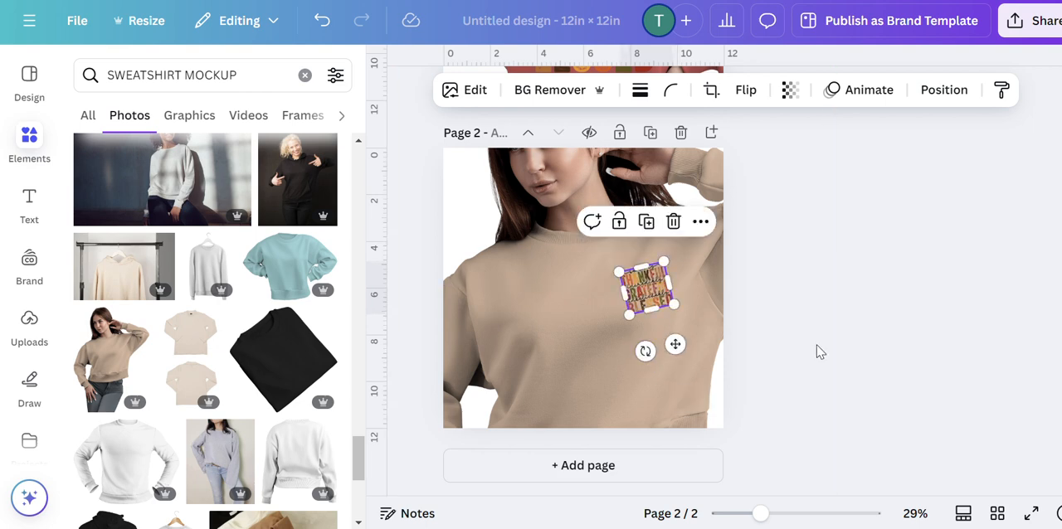
{"action": "left_click", "coordinate": [854, 334]}
Enlarge the quote image to about 7 in wide across the beige sweatshirt and fine-tune its tilt and position on the chest.
{"action": "left_click", "coordinate": [651, 300]}
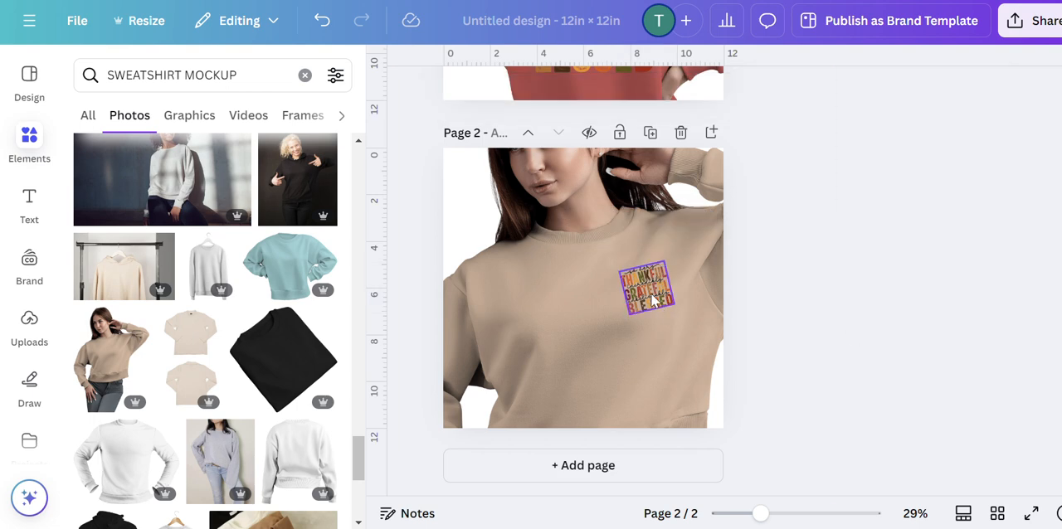
{"action": "left_click_drag", "start_coordinate": [617, 322], "coordinate": [569, 381]}
{"action": "left_click", "coordinate": [643, 307]}
{"action": "left_click_drag", "start_coordinate": [628, 314], "coordinate": [537, 414]}
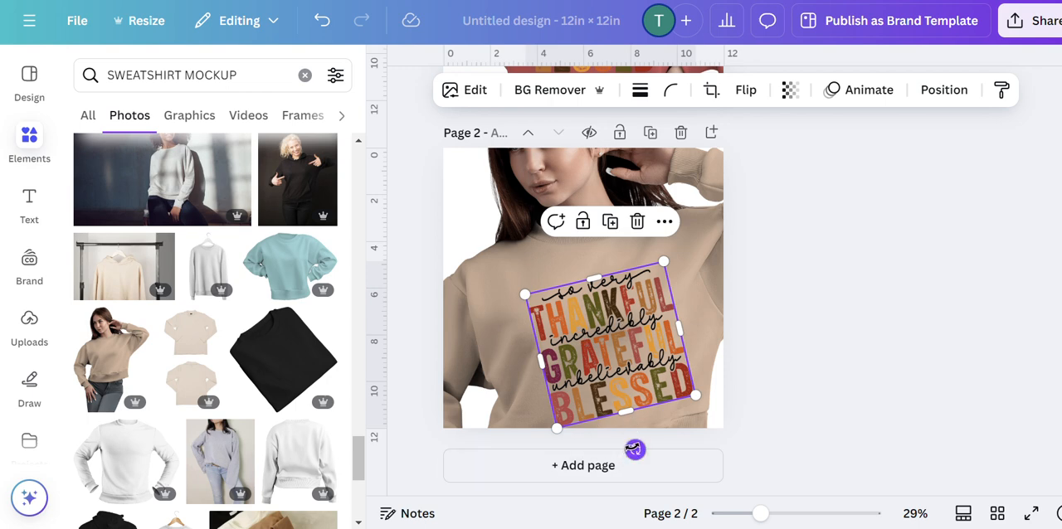
{"action": "left_click_drag", "start_coordinate": [633, 449], "coordinate": [630, 450]}
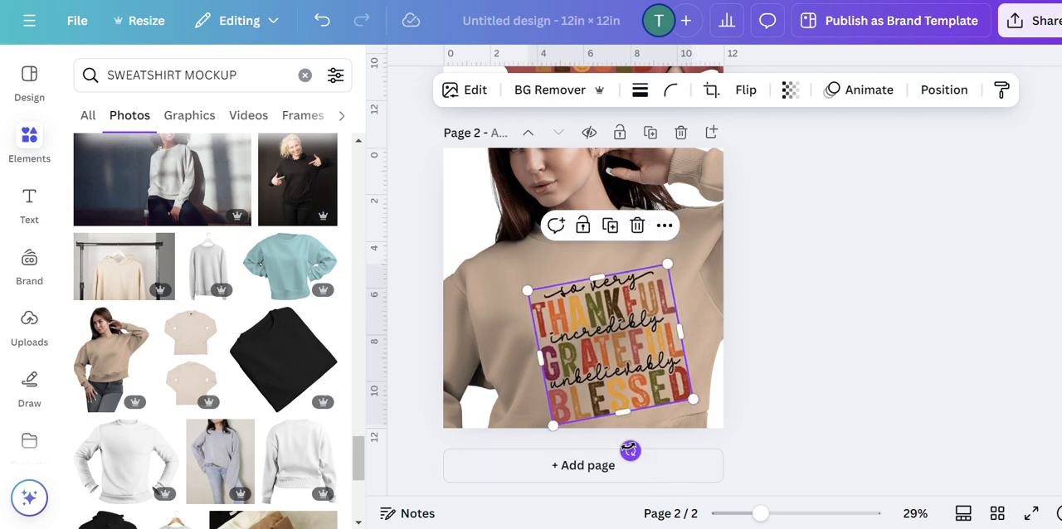
{"action": "left_click_drag", "start_coordinate": [623, 309], "coordinate": [614, 299]}
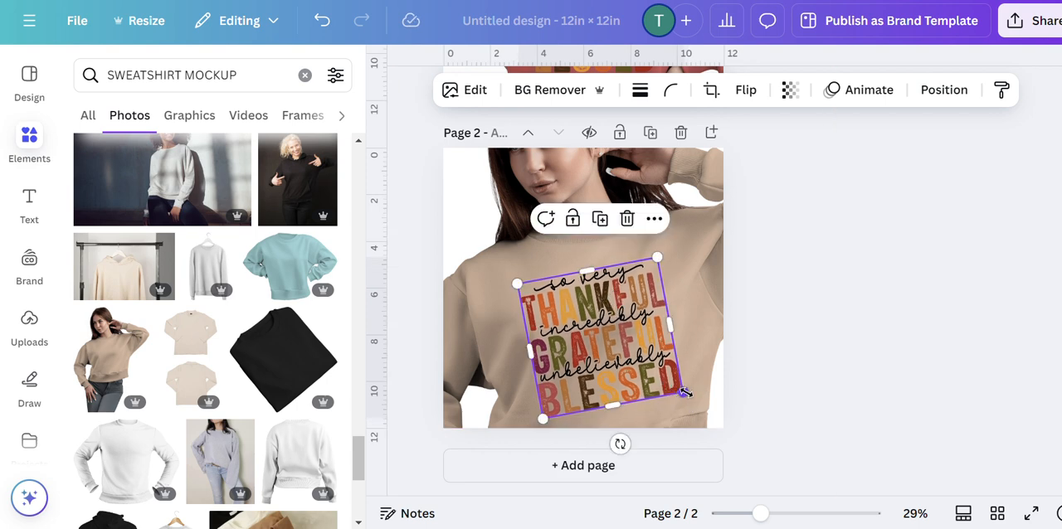
{"action": "left_click_drag", "start_coordinate": [682, 393], "coordinate": [697, 400]}
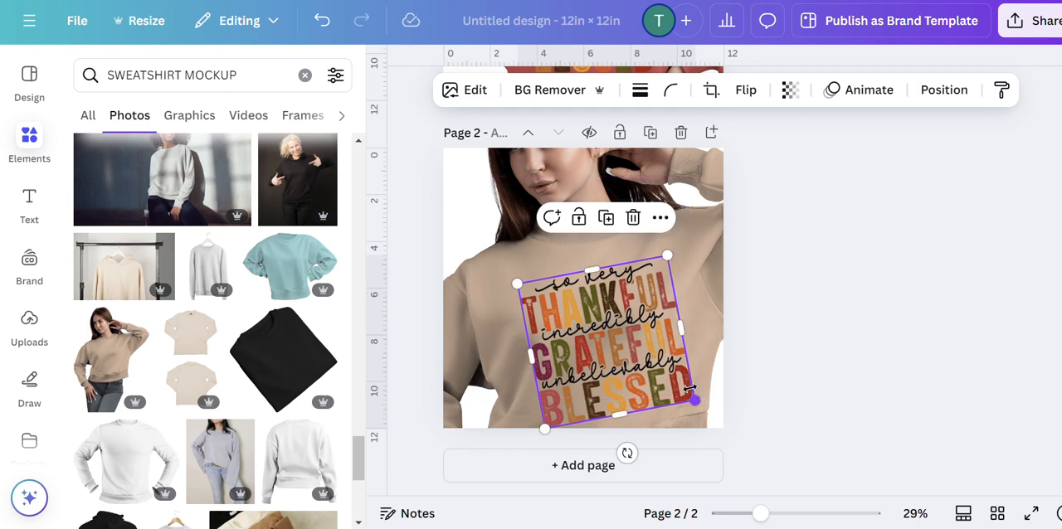
{"action": "left_click_drag", "start_coordinate": [655, 365], "coordinate": [655, 355]}
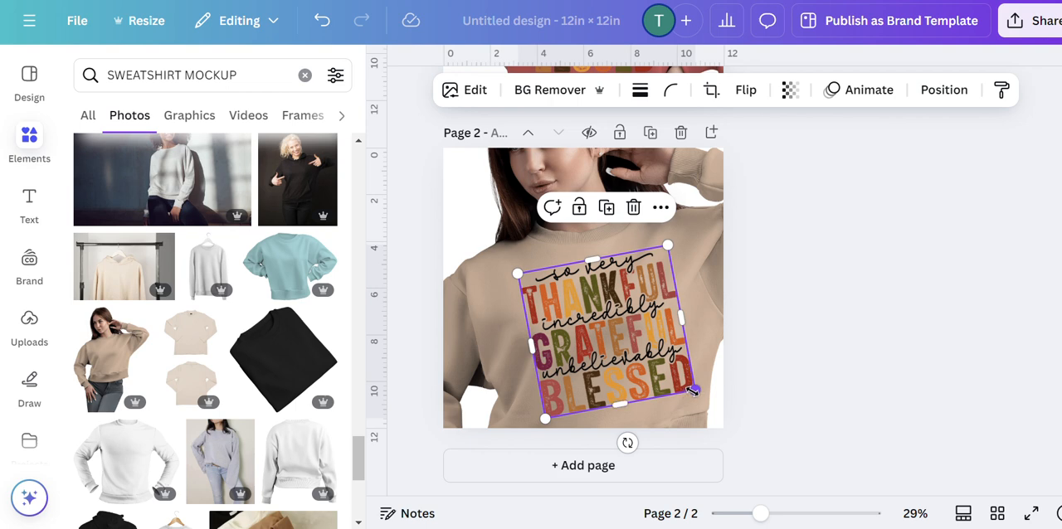
{"action": "left_click_drag", "start_coordinate": [692, 390], "coordinate": [703, 395]}
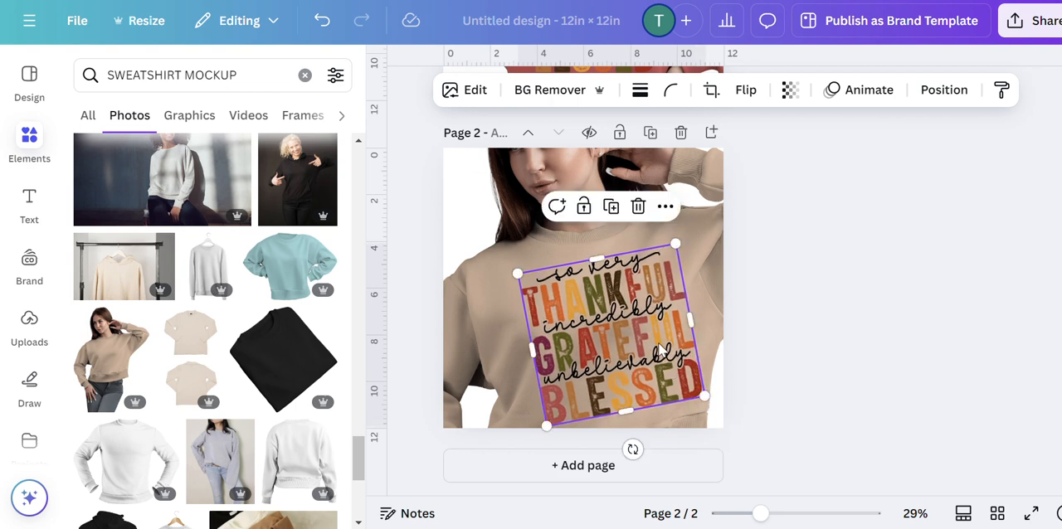
Shrink the page 2 quote image slightly to about 6.5 in wide and shift it across the beige sweatshirt's chest.
{"action": "left_click_drag", "start_coordinate": [655, 352], "coordinate": [646, 354]}
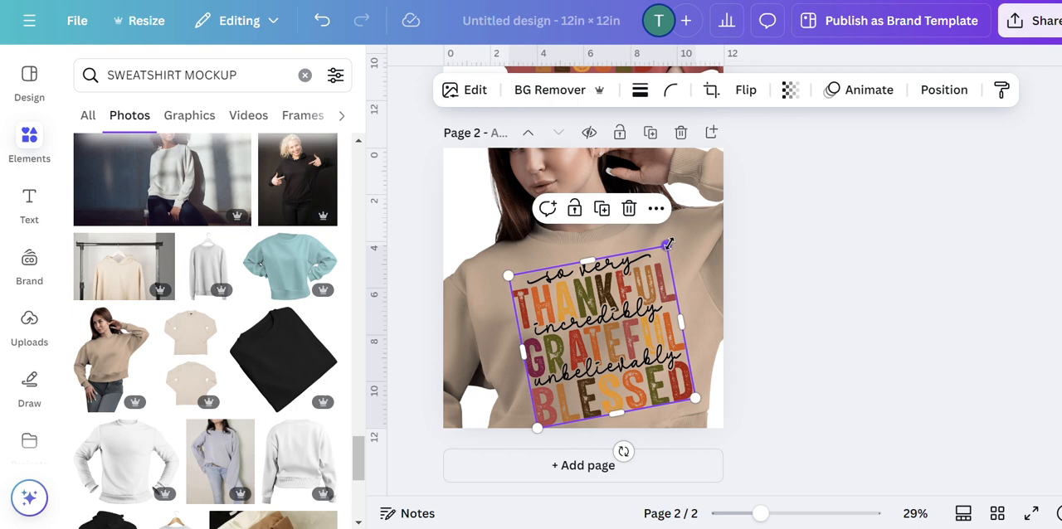
{"action": "left_click_drag", "start_coordinate": [664, 250], "coordinate": [661, 255]}
{"action": "left_click", "coordinate": [881, 351]}
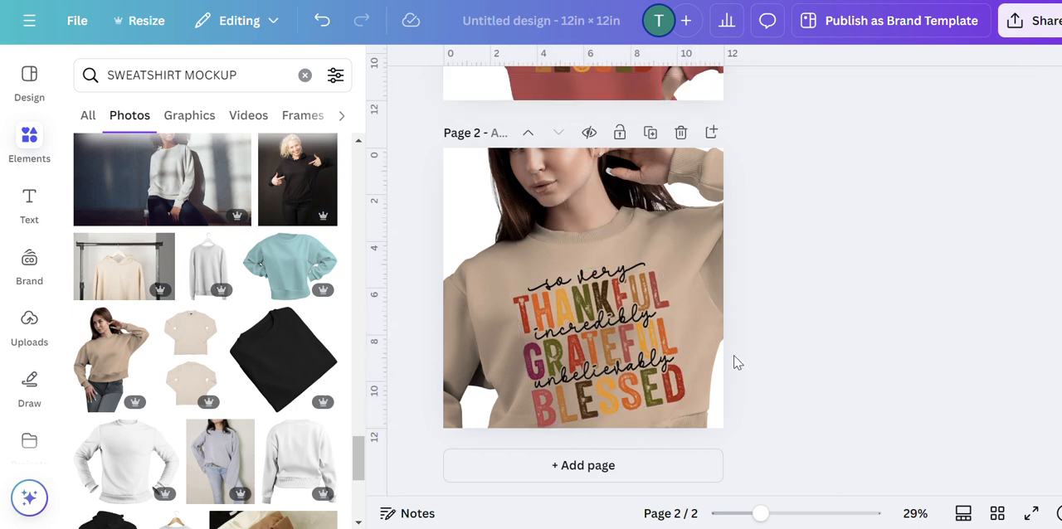
{"action": "left_click_drag", "start_coordinate": [655, 376], "coordinate": [657, 377]}
{"action": "left_click", "coordinate": [826, 395]}
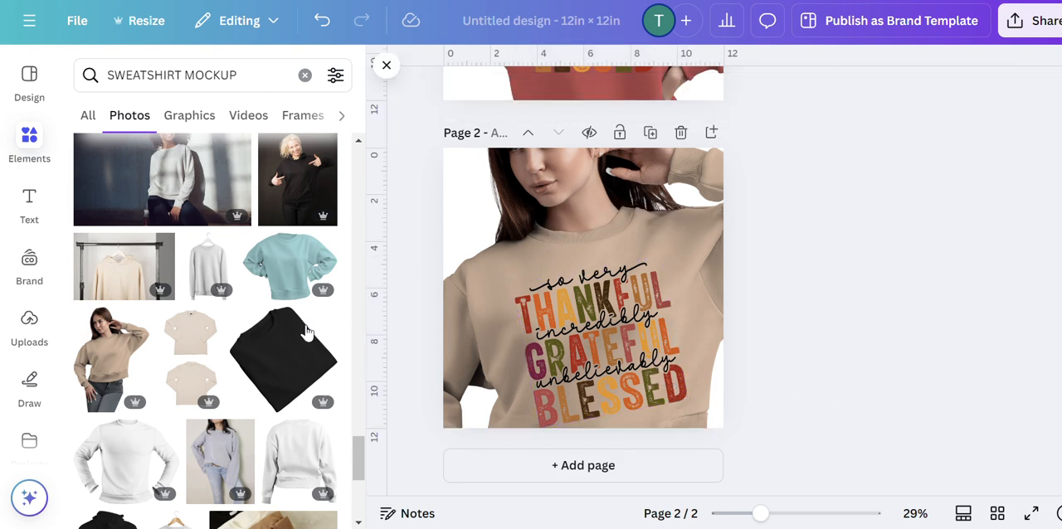
Find a mustard-yellow sweatshirt photo among the mockup results and insert it on a new page 3.
{"action": "scroll", "coordinate": [292, 335], "scroll_direction": "down", "scroll_amount": 1}
{"action": "scroll", "coordinate": [294, 336], "scroll_direction": "down", "scroll_amount": 6}
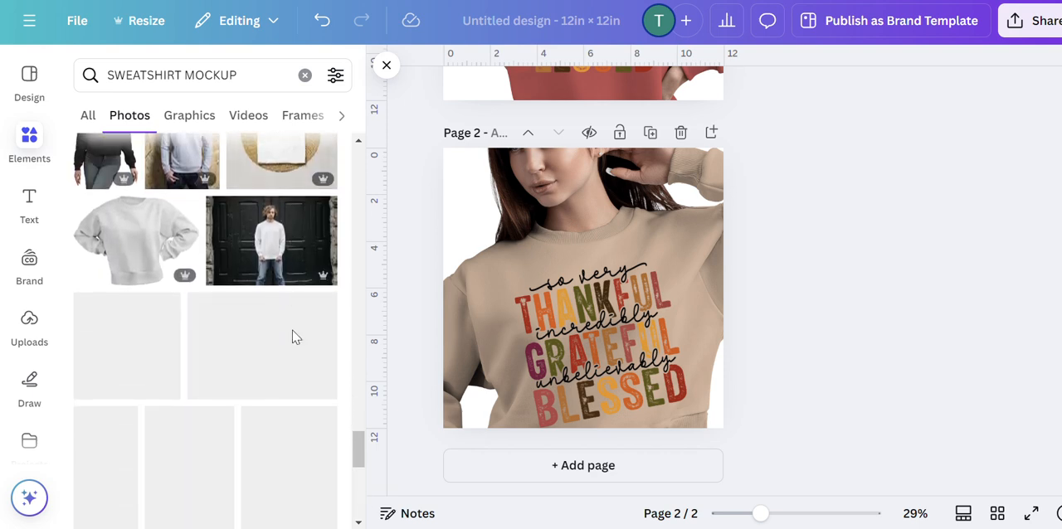
{"action": "scroll", "coordinate": [292, 335], "scroll_direction": "down", "scroll_amount": 3}
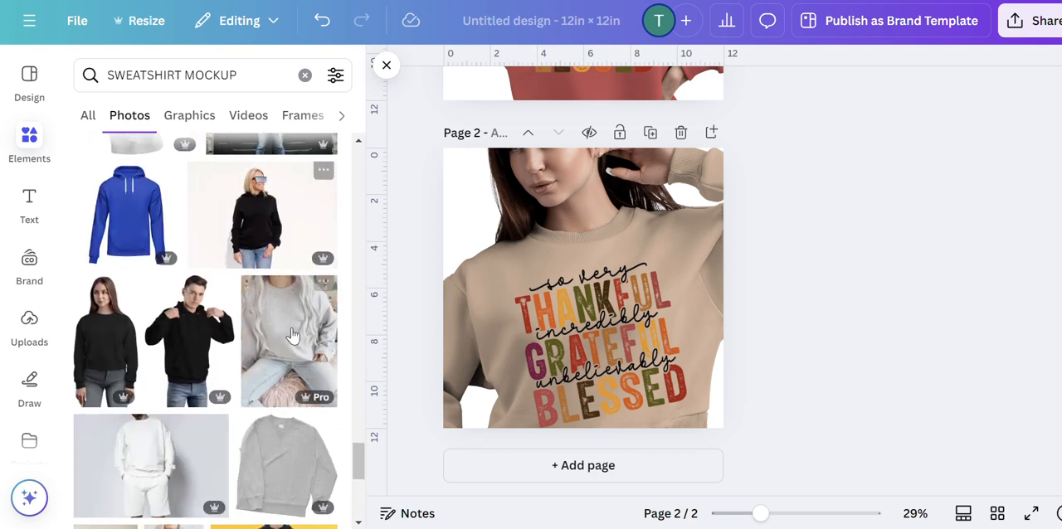
{"action": "scroll", "coordinate": [290, 334], "scroll_direction": "down", "scroll_amount": 3}
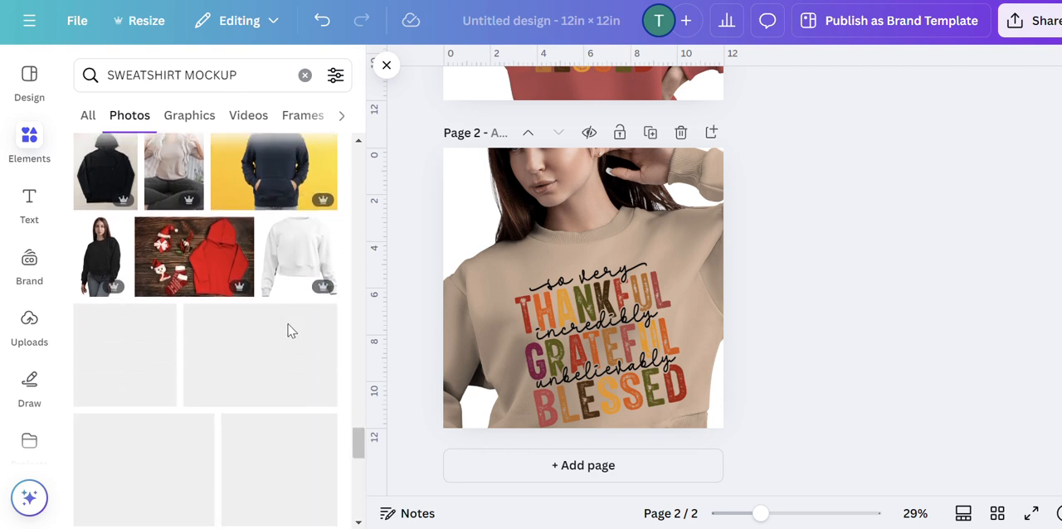
{"action": "scroll", "coordinate": [285, 331], "scroll_direction": "down", "scroll_amount": 3}
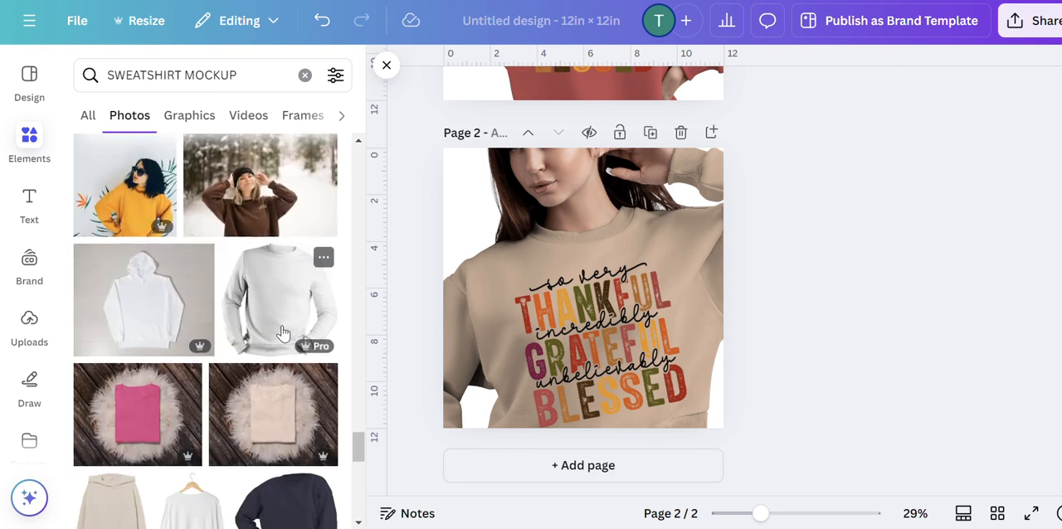
{"action": "left_click", "coordinate": [554, 469]}
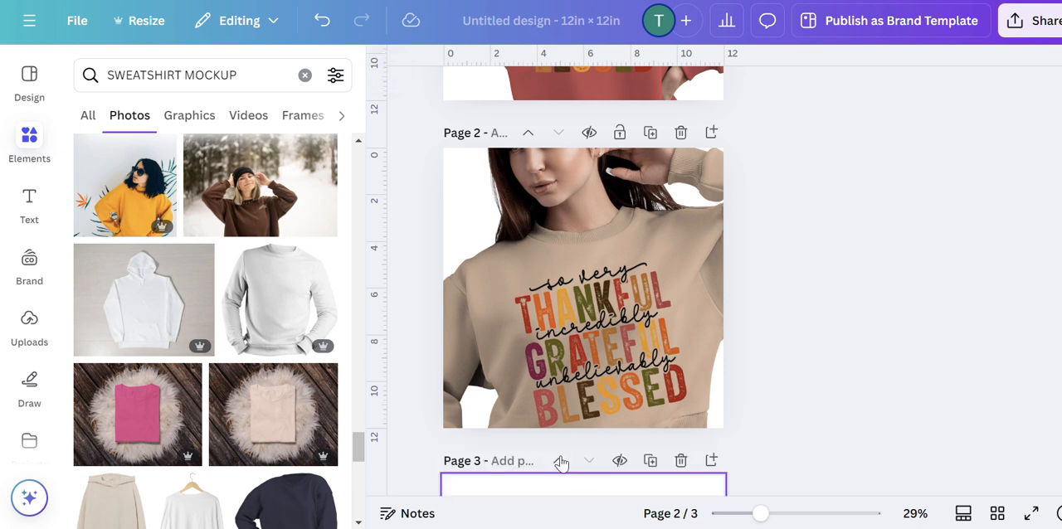
{"action": "left_click", "coordinate": [124, 206]}
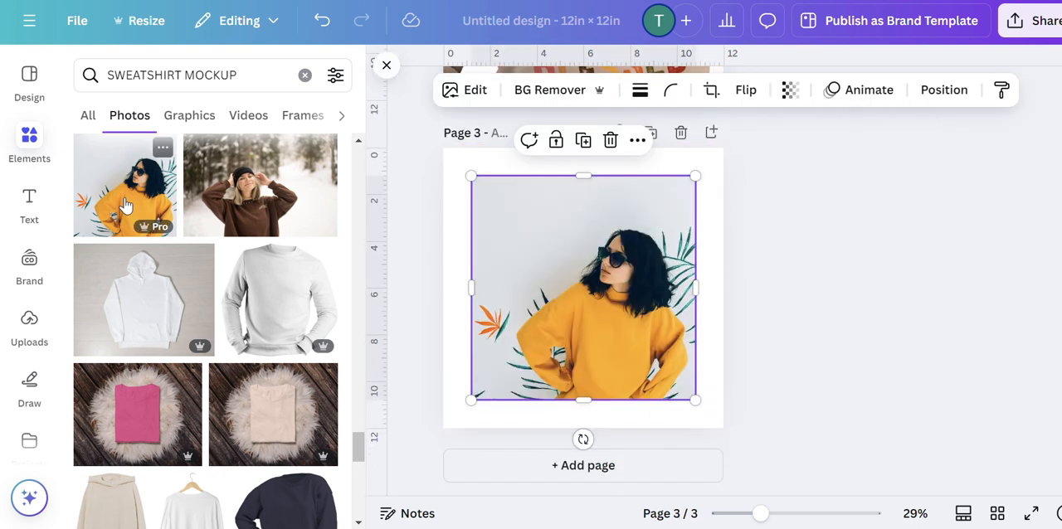
Enlarge and reposition the mustard-yellow sweatshirt photo until it fills page 3, cropped closely around the sweatshirt.
{"action": "left_click_drag", "start_coordinate": [599, 335], "coordinate": [512, 251]}
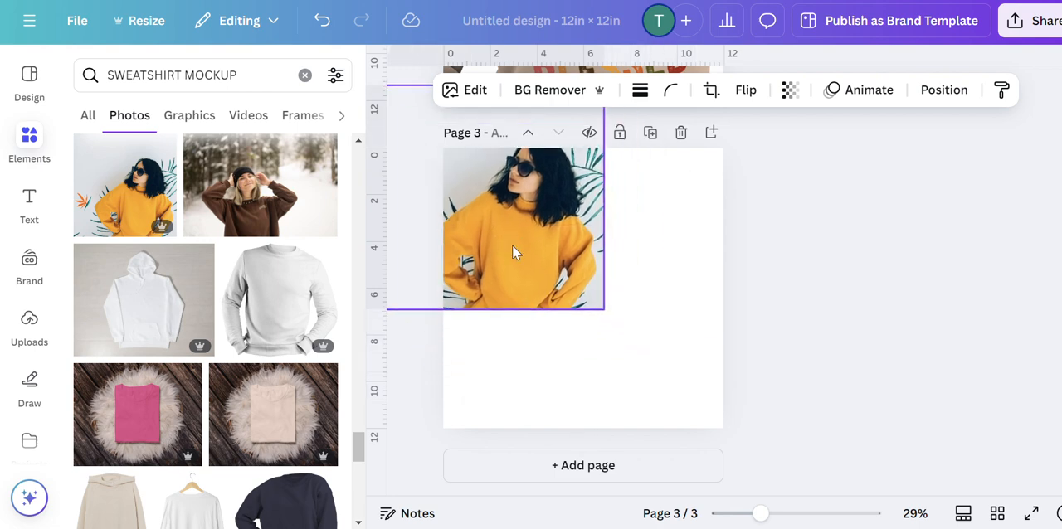
{"action": "left_click_drag", "start_coordinate": [602, 307], "coordinate": [750, 435]}
{"action": "left_click_drag", "start_coordinate": [652, 331], "coordinate": [620, 259]}
{"action": "left_click", "coordinate": [691, 389]}
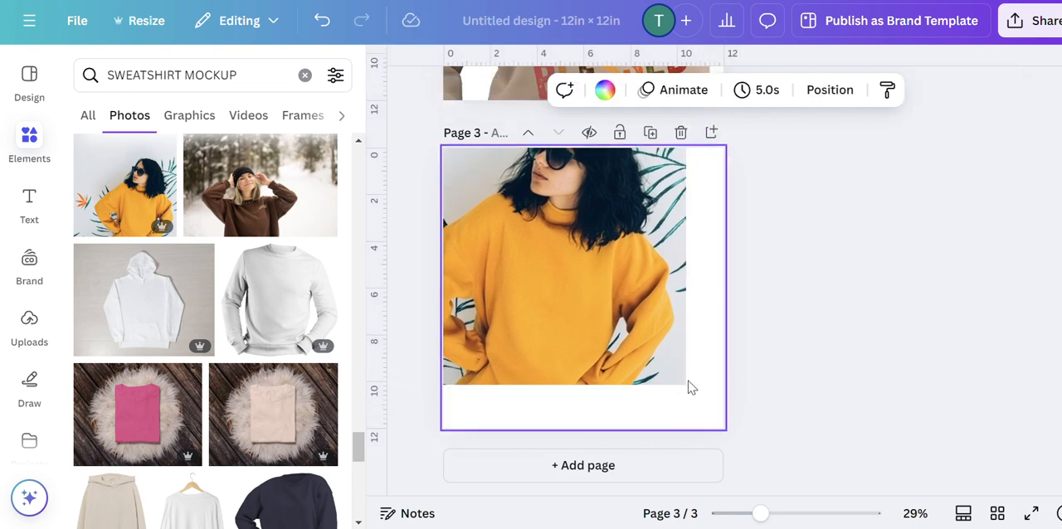
{"action": "left_click", "coordinate": [682, 375]}
{"action": "left_click_drag", "start_coordinate": [688, 379], "coordinate": [735, 431]}
{"action": "left_click_drag", "start_coordinate": [679, 360], "coordinate": [648, 312]}
{"action": "left_click_drag", "start_coordinate": [705, 391], "coordinate": [738, 427]}
{"action": "left_click_drag", "start_coordinate": [635, 331], "coordinate": [611, 276]}
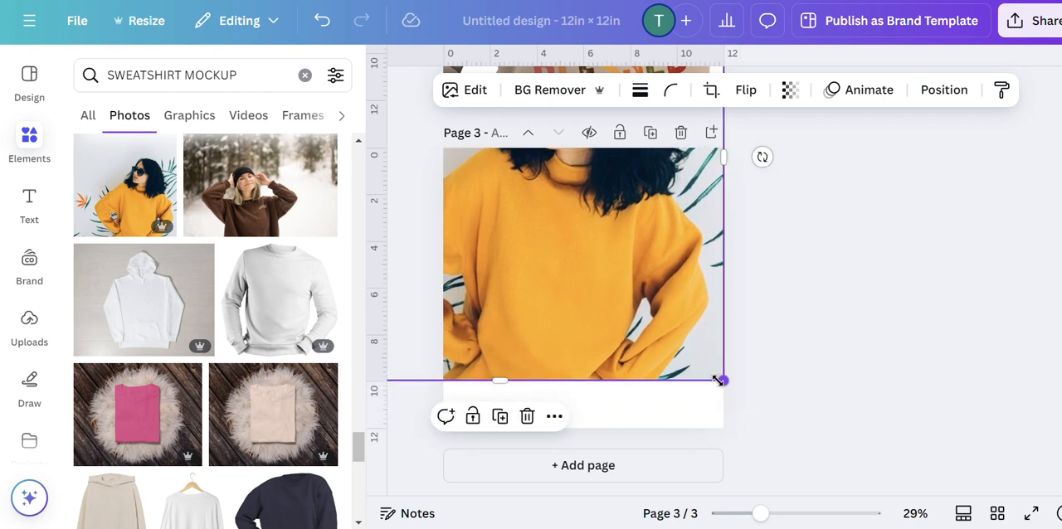
{"action": "left_click_drag", "start_coordinate": [718, 380], "coordinate": [769, 429]}
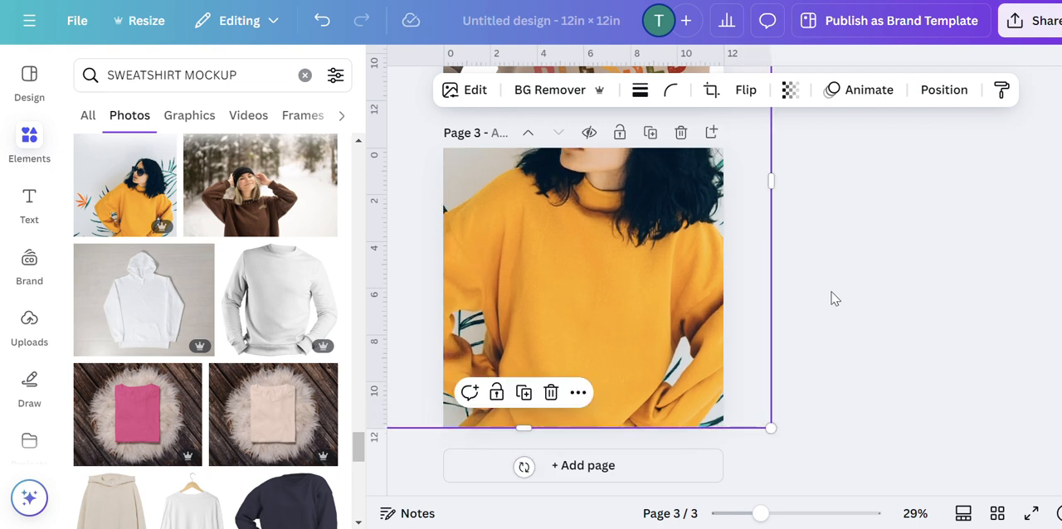
{"action": "left_click", "coordinate": [836, 295]}
Paste the quote image onto page 3 at about 6 in wide, tilted slightly clockwise on the mustard sweatshirt's chest.
{"action": "scroll", "coordinate": [832, 291], "scroll_direction": "up", "scroll_amount": 5}
{"action": "scroll", "coordinate": [633, 315], "scroll_direction": "down", "scroll_amount": 5}
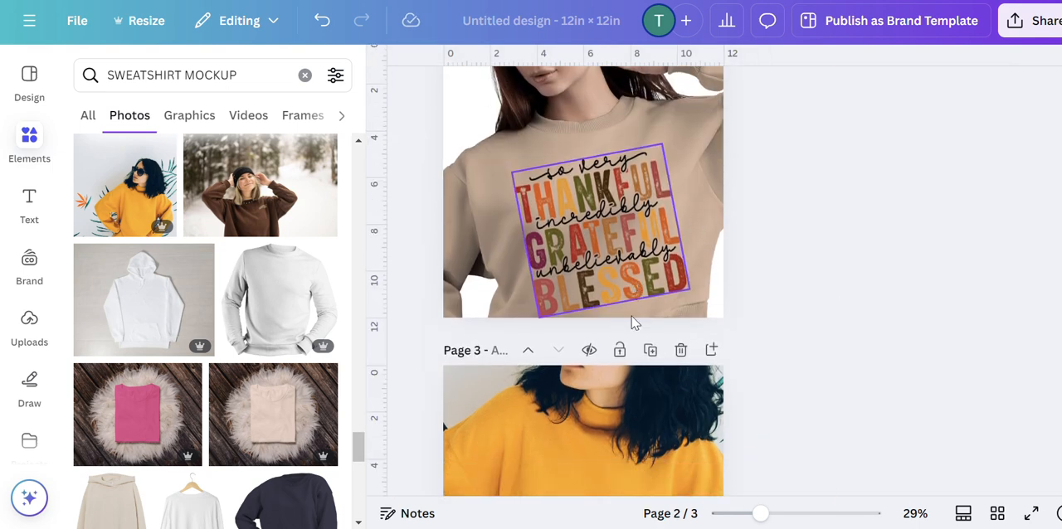
{"action": "left_click", "coordinate": [569, 290]}
{"action": "right_click", "coordinate": [569, 290]}
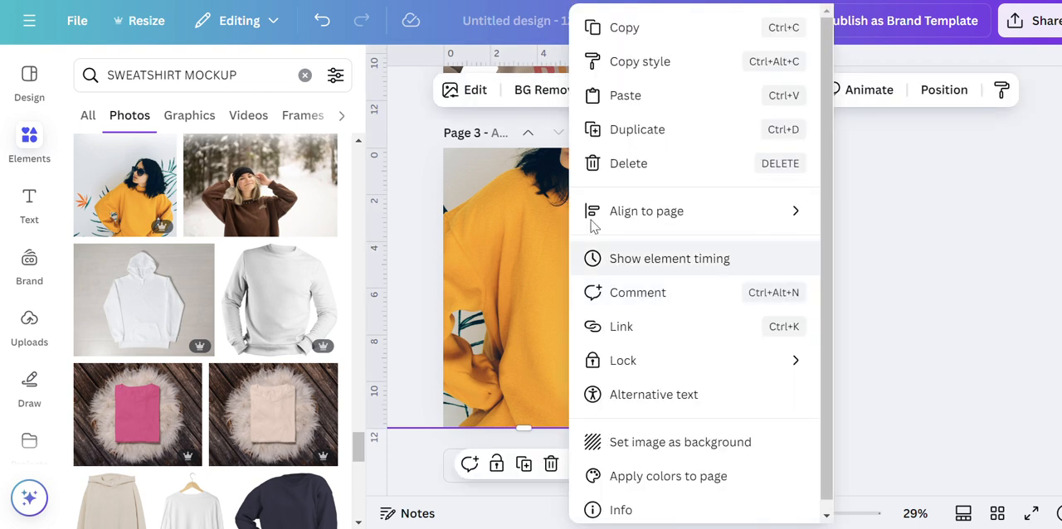
{"action": "left_click", "coordinate": [627, 94]}
{"action": "mouse_move", "coordinate": [628, 333]}
{"action": "left_mouse_down"}
{"action": "mouse_move", "coordinate": [628, 316]}
{"action": "mouse_move", "coordinate": [613, 322]}
{"action": "mouse_move", "coordinate": [627, 317]}
{"action": "left_mouse_up"}
{"action": "left_click_drag", "start_coordinate": [583, 422], "coordinate": [567, 418]}
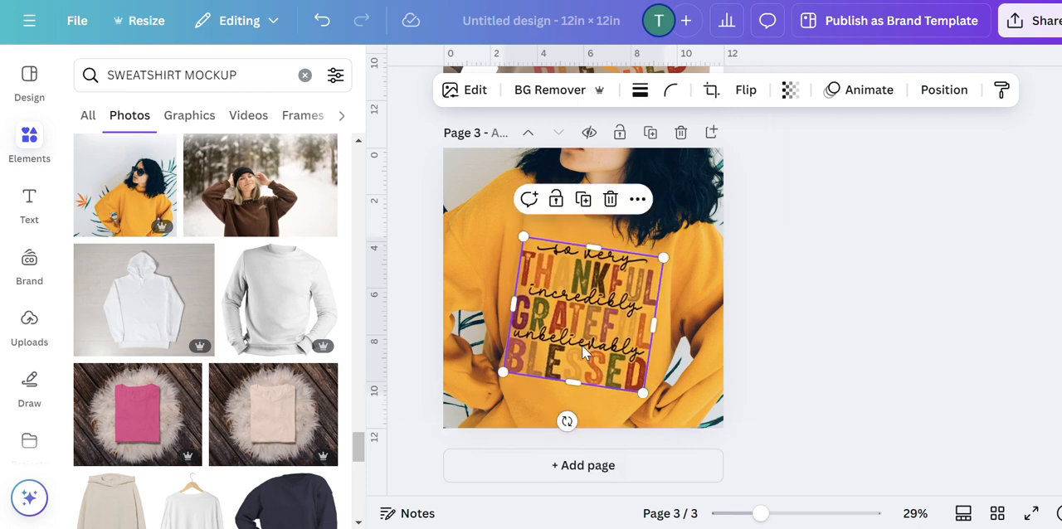
{"action": "mouse_move", "coordinate": [581, 345]}
{"action": "left_mouse_down"}
{"action": "mouse_move", "coordinate": [580, 301]}
{"action": "mouse_move", "coordinate": [601, 350]}
{"action": "left_mouse_up"}
{"action": "left_click", "coordinate": [796, 307]}
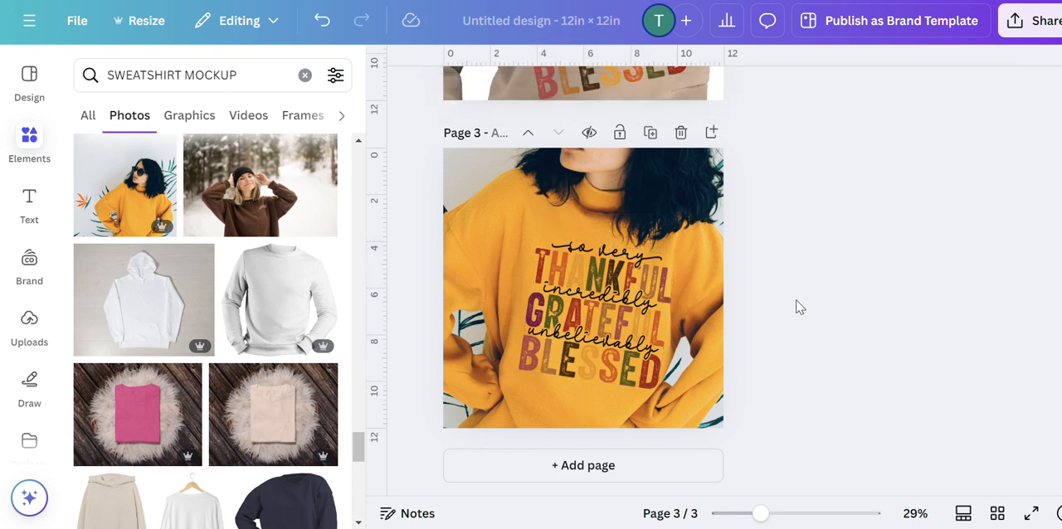
Fine-tune the page 3 quote image by shrinking it slightly, nudging it down and reducing its clockwise tilt.
{"action": "left_click", "coordinate": [638, 350]}
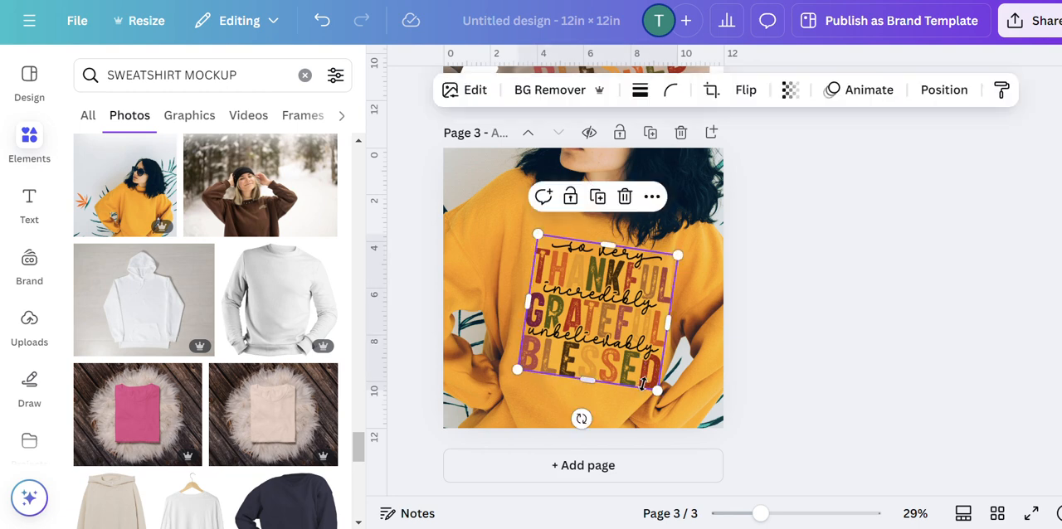
{"action": "left_click_drag", "start_coordinate": [655, 390], "coordinate": [655, 387]}
{"action": "left_click_drag", "start_coordinate": [635, 350], "coordinate": [635, 355]}
{"action": "left_click", "coordinate": [857, 307]}
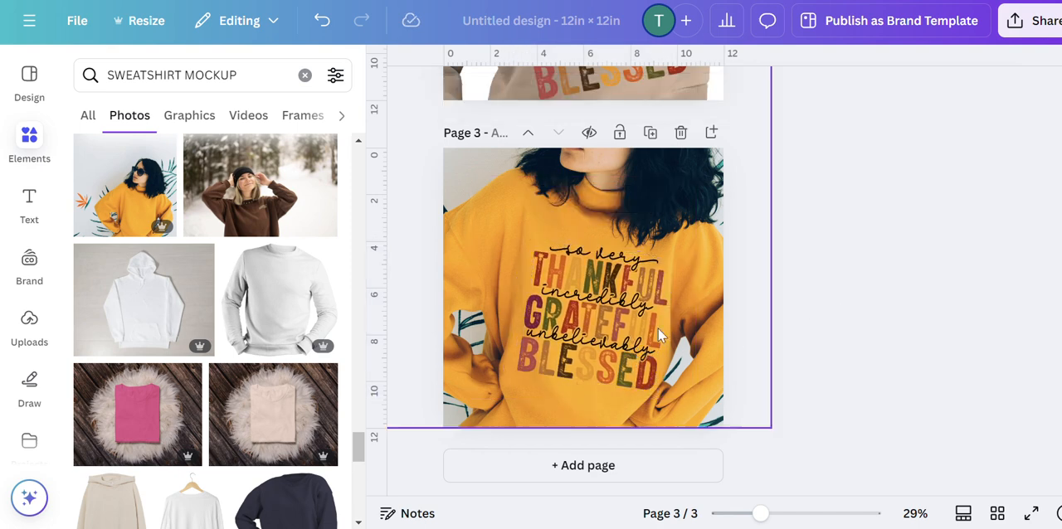
{"action": "left_click", "coordinate": [581, 353]}
{"action": "left_click_drag", "start_coordinate": [579, 419], "coordinate": [581, 418]}
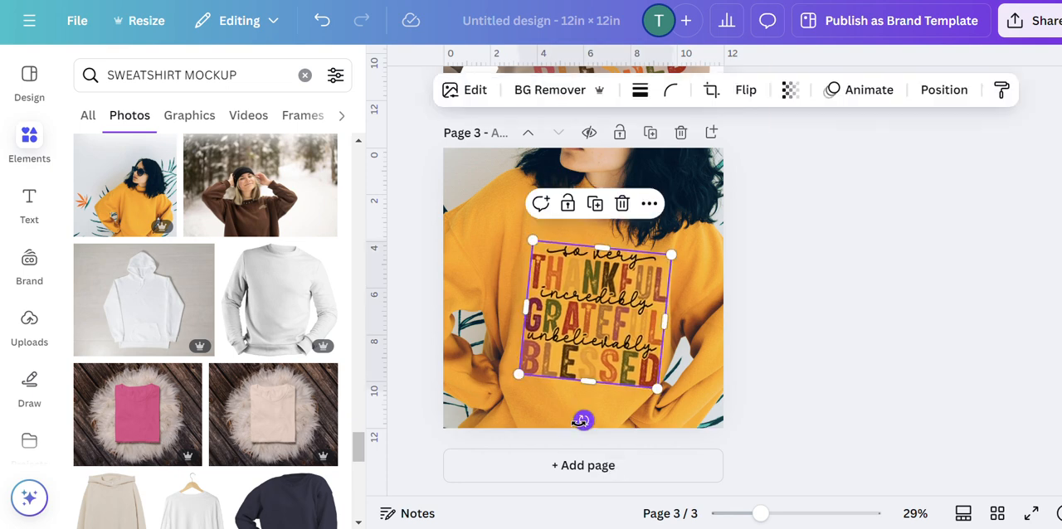
{"action": "left_click", "coordinate": [854, 316]}
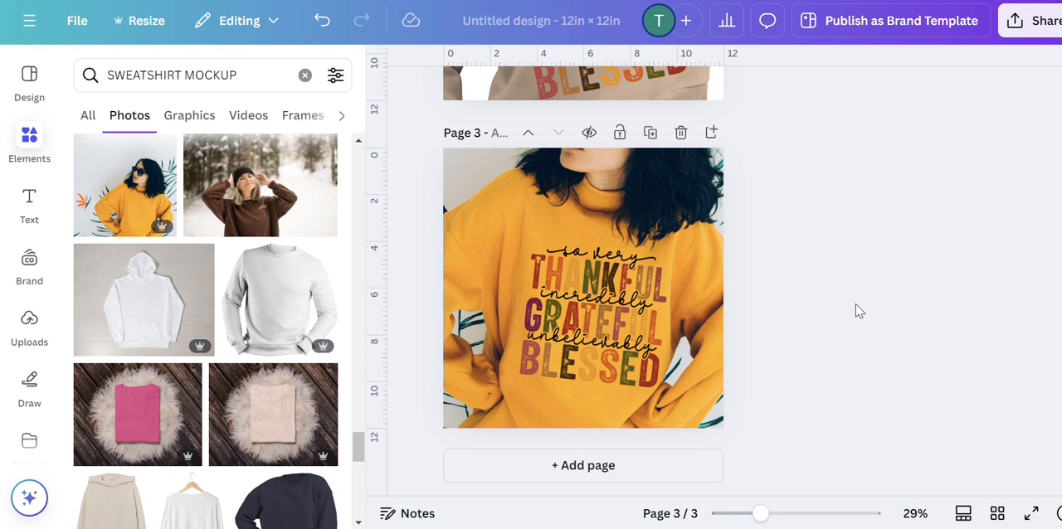
Review the red, beige and mustard sweatshirt mockups on pages 1 to 3, comparing quote placement and color contrast.
{"action": "scroll", "coordinate": [836, 273], "scroll_direction": "up", "scroll_amount": 3}
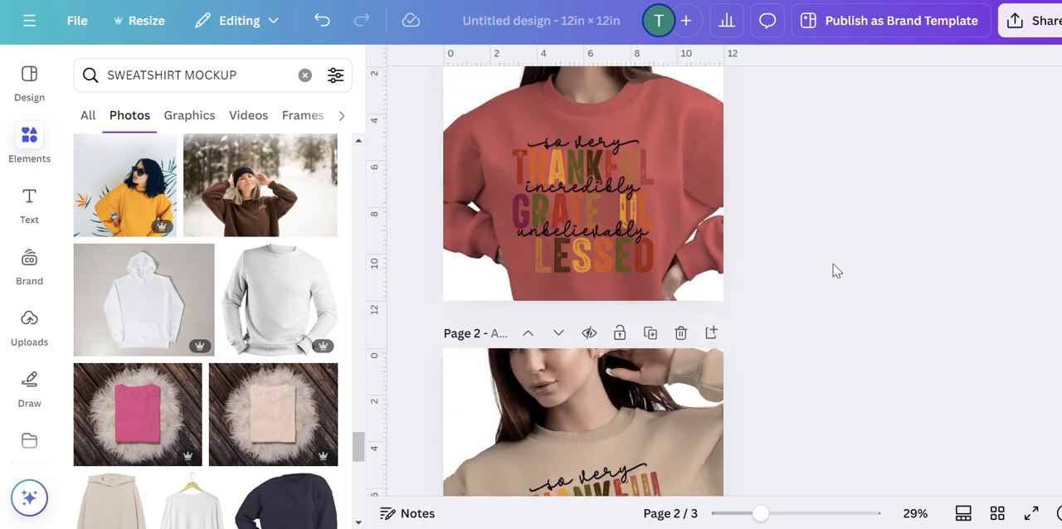
{"action": "scroll", "coordinate": [836, 272], "scroll_direction": "up", "scroll_amount": 2}
{"action": "scroll", "coordinate": [833, 258], "scroll_direction": "down", "scroll_amount": 5}
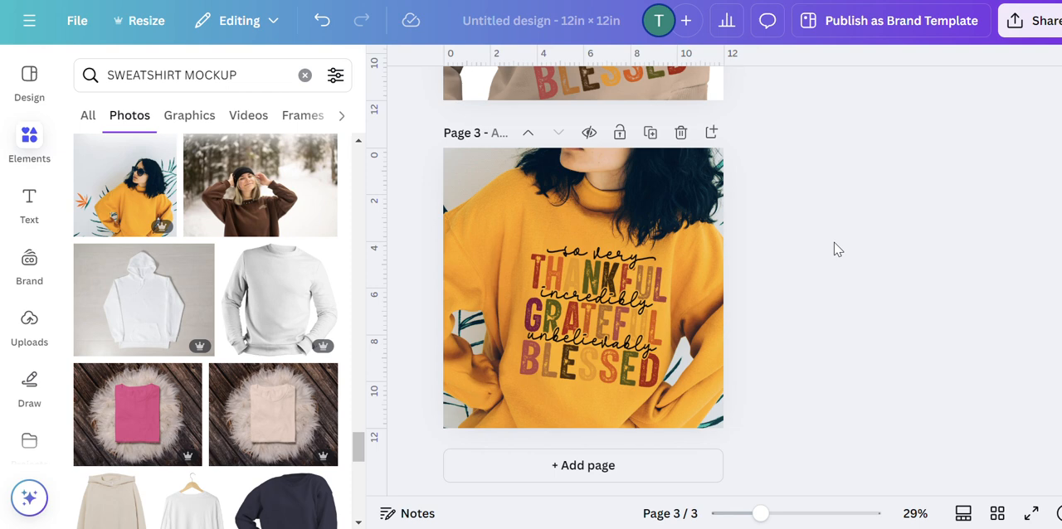
{"action": "scroll", "coordinate": [836, 249], "scroll_direction": "up", "scroll_amount": 5}
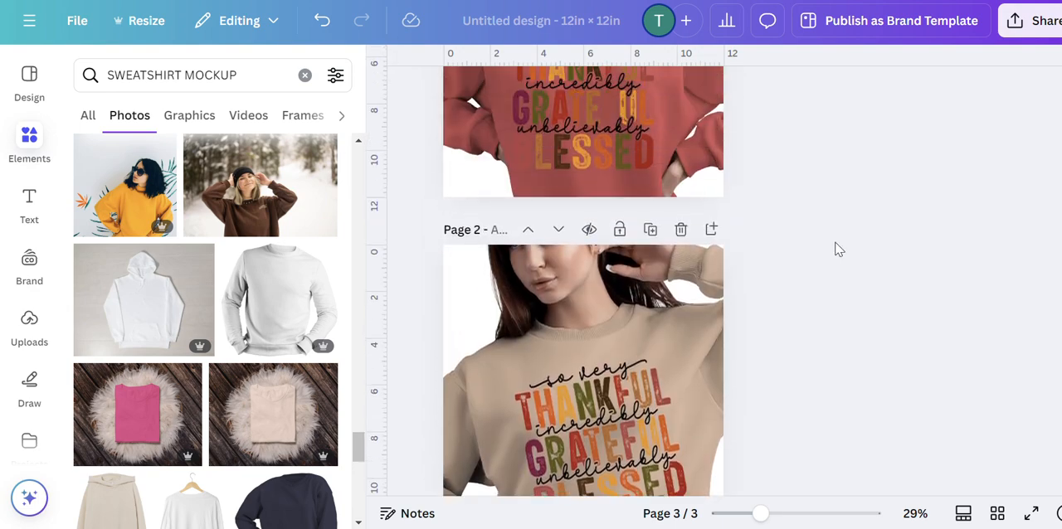
{"action": "scroll", "coordinate": [841, 239], "scroll_direction": "up", "scroll_amount": 5}
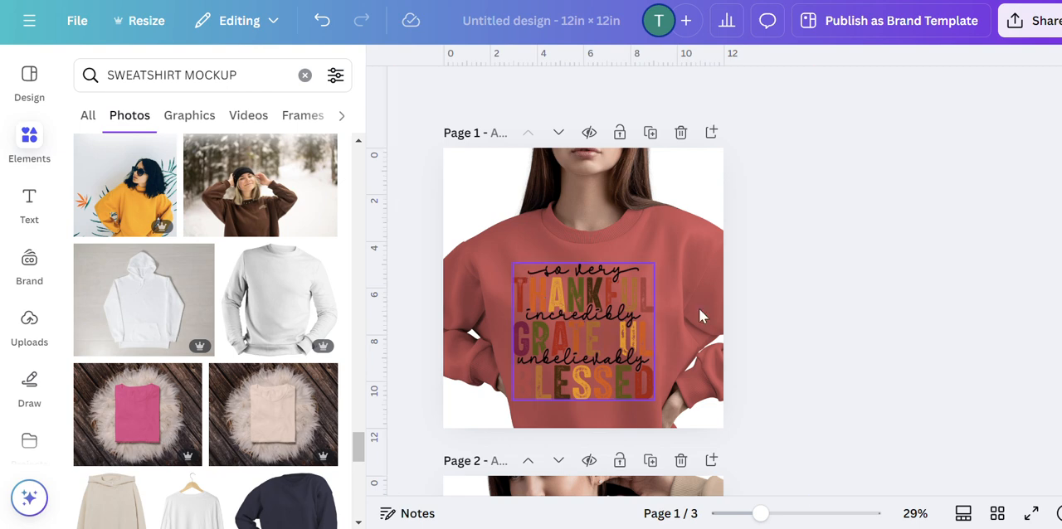
{"action": "scroll", "coordinate": [698, 307], "scroll_direction": "down", "scroll_amount": 5}
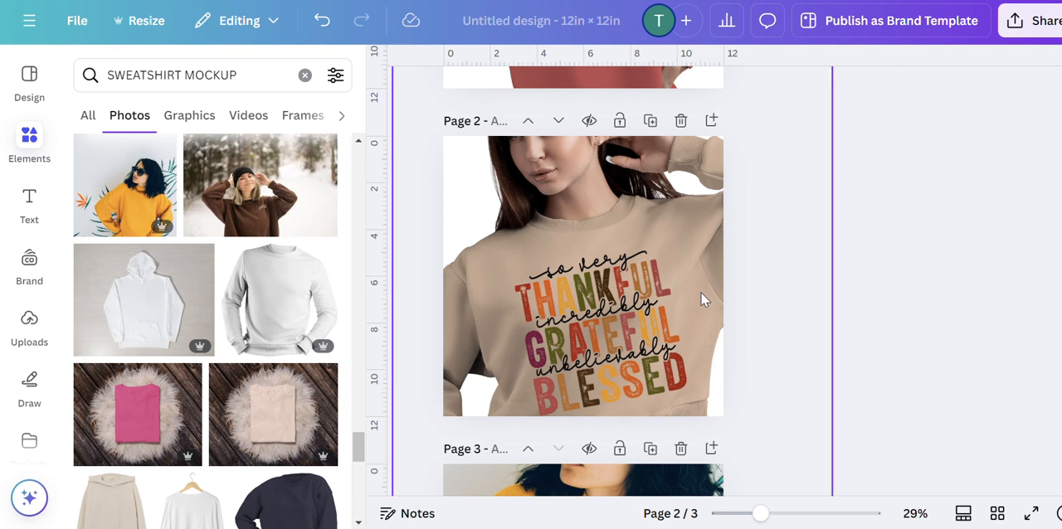
{"action": "scroll", "coordinate": [727, 291], "scroll_direction": "down", "scroll_amount": 2}
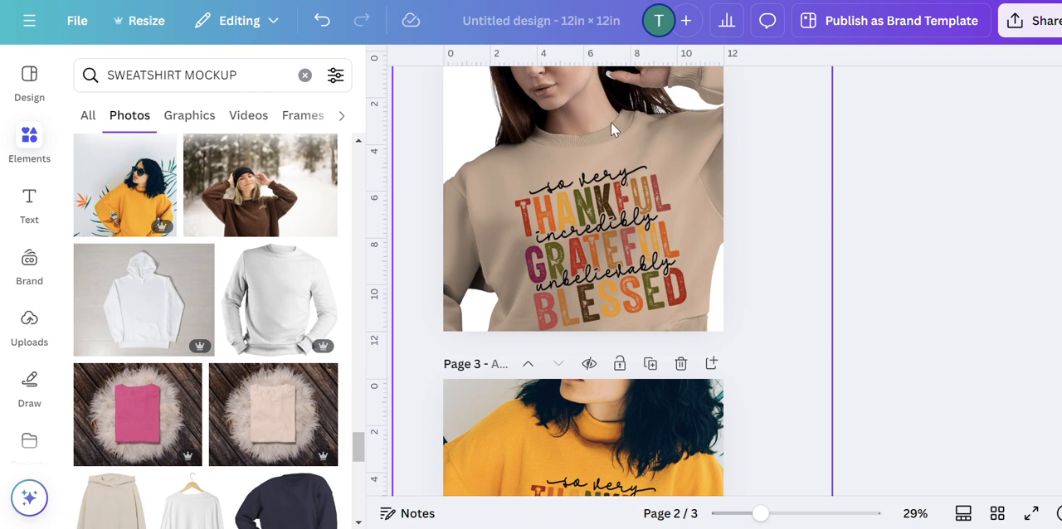
{"action": "left_click", "coordinate": [597, 198]}
{"action": "scroll", "coordinate": [590, 162], "scroll_direction": "down", "scroll_amount": 5}
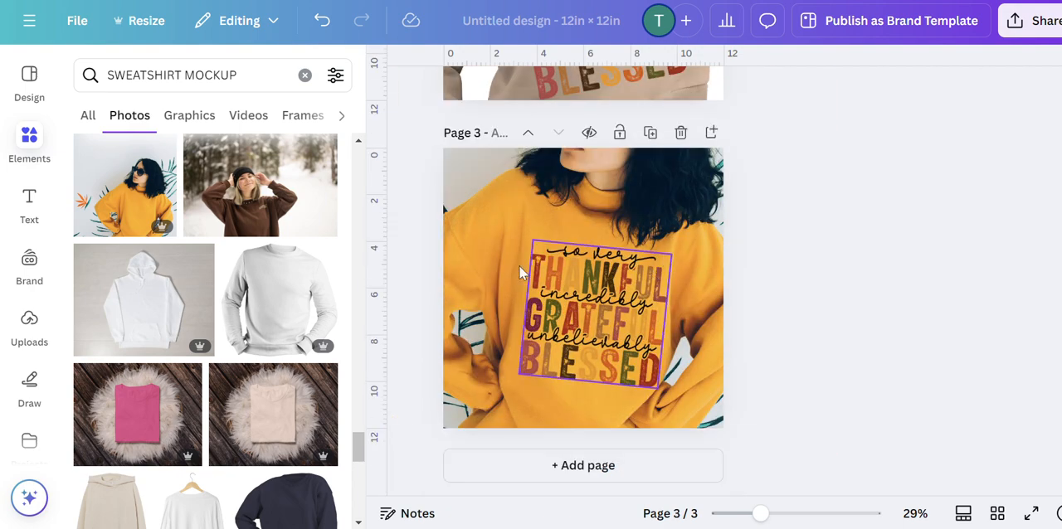
{"action": "scroll", "coordinate": [595, 124], "scroll_direction": "up", "scroll_amount": 4}
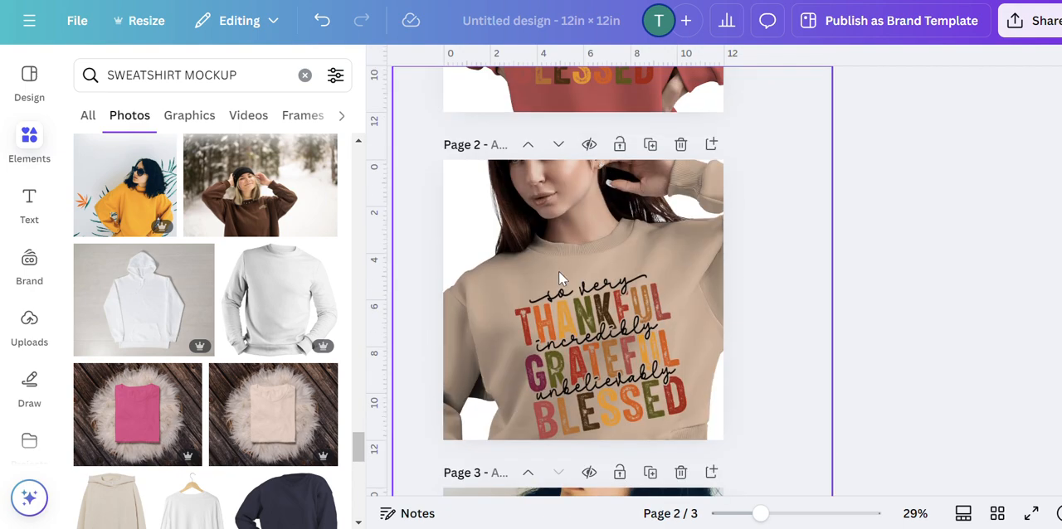
{"action": "scroll", "coordinate": [622, 279], "scroll_direction": "down", "scroll_amount": 4}
{"action": "left_click", "coordinate": [612, 232]}
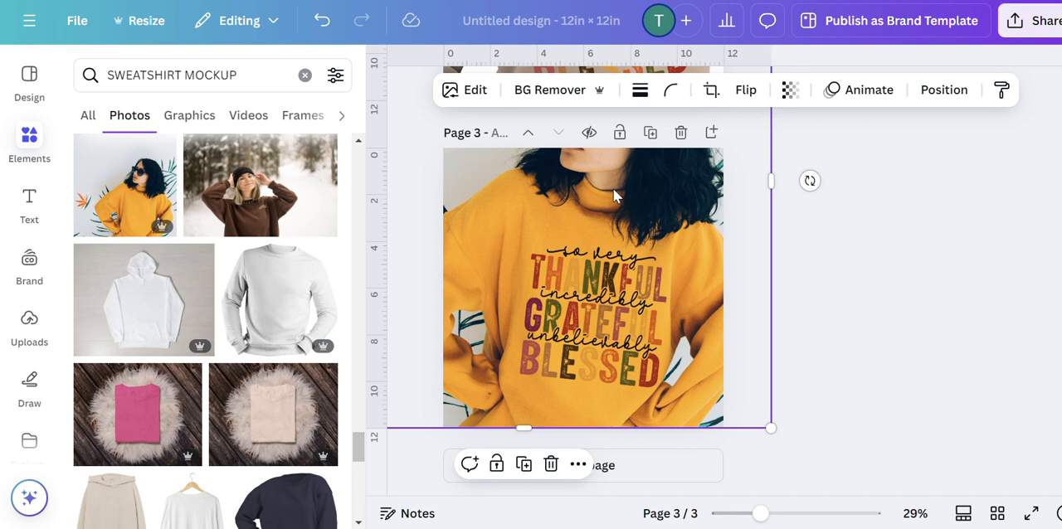
Browse more of the sweatshirt mockup photo results for further shirt styles and colors.
{"action": "scroll", "coordinate": [146, 269], "scroll_direction": "down", "scroll_amount": 3}
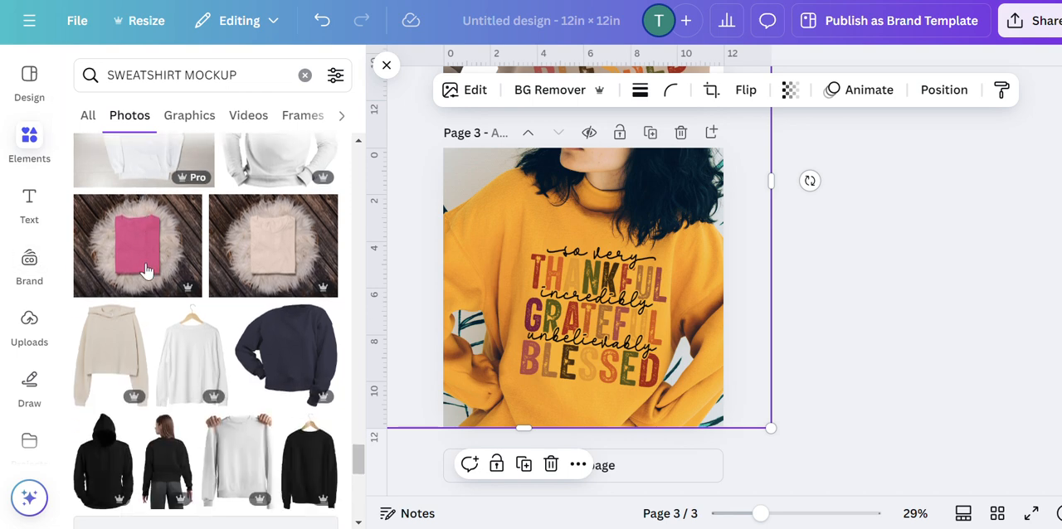
{"action": "scroll", "coordinate": [146, 277], "scroll_direction": "down", "scroll_amount": 2}
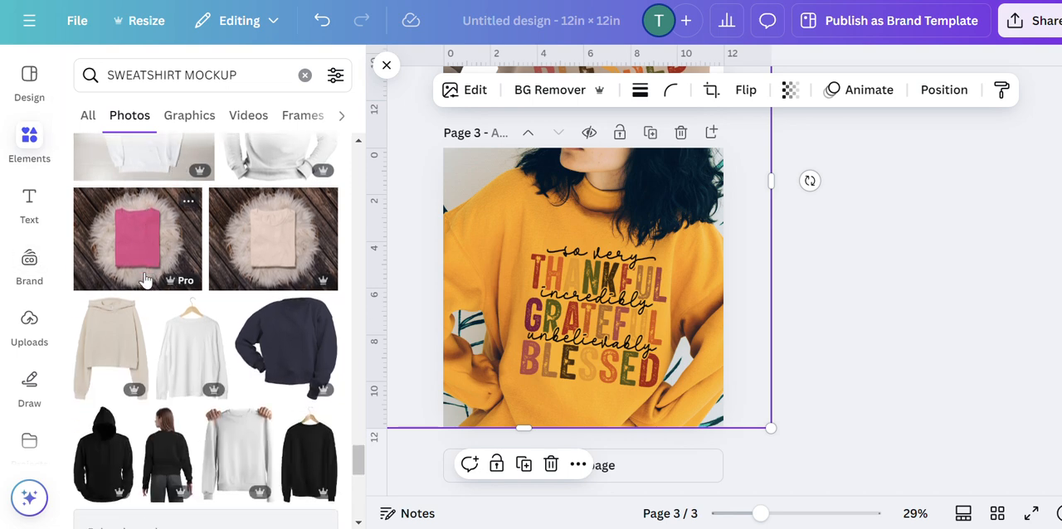
{"action": "scroll", "coordinate": [142, 278], "scroll_direction": "down", "scroll_amount": 6}
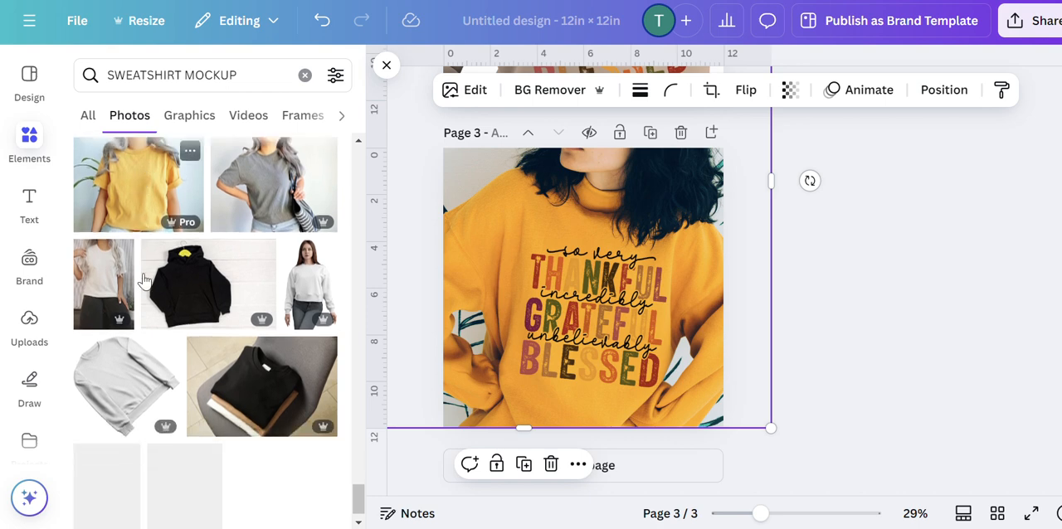
{"action": "scroll", "coordinate": [143, 277], "scroll_direction": "down", "scroll_amount": 6}
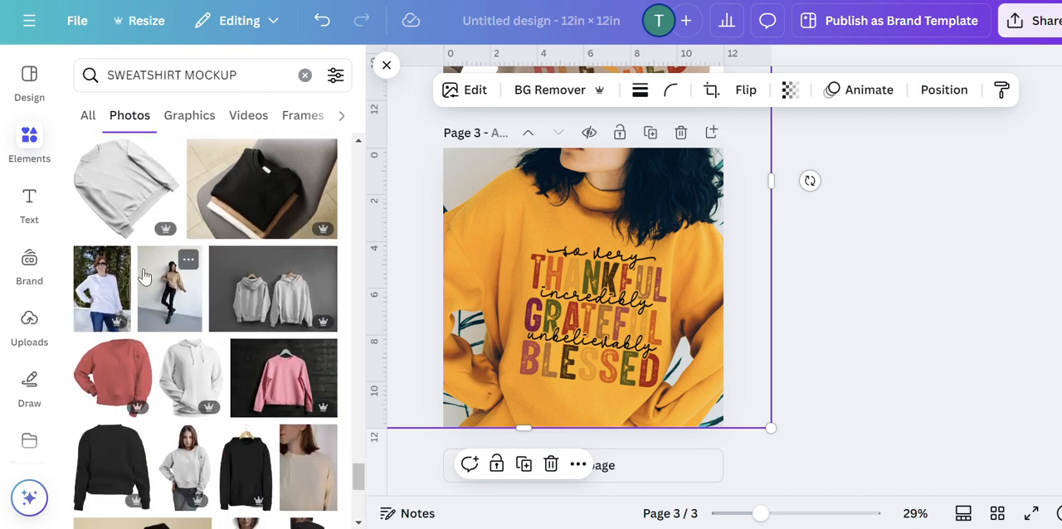
{"action": "scroll", "coordinate": [143, 276], "scroll_direction": "down", "scroll_amount": 8}
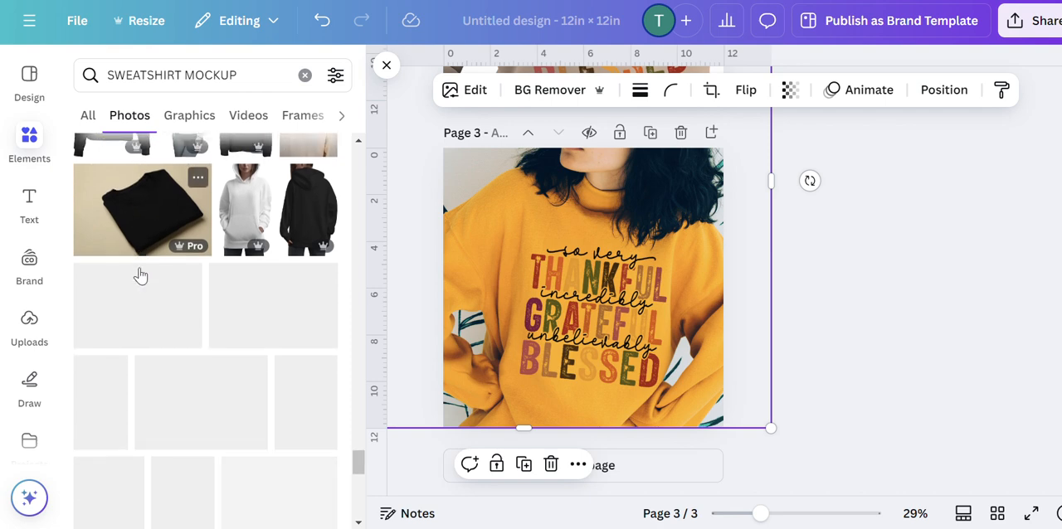
{"action": "scroll", "coordinate": [140, 269], "scroll_direction": "down", "scroll_amount": 4}
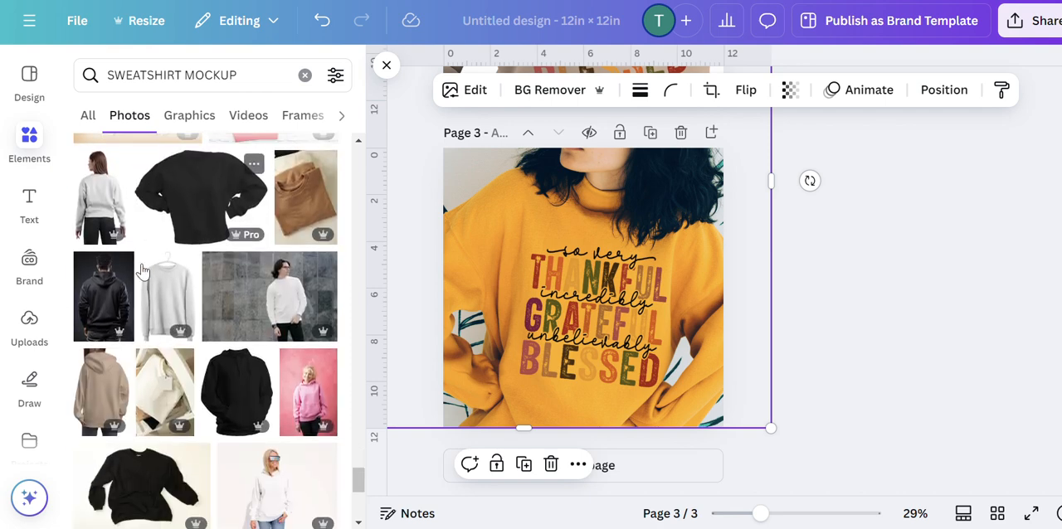
{"action": "scroll", "coordinate": [139, 264], "scroll_direction": "down", "scroll_amount": 6}
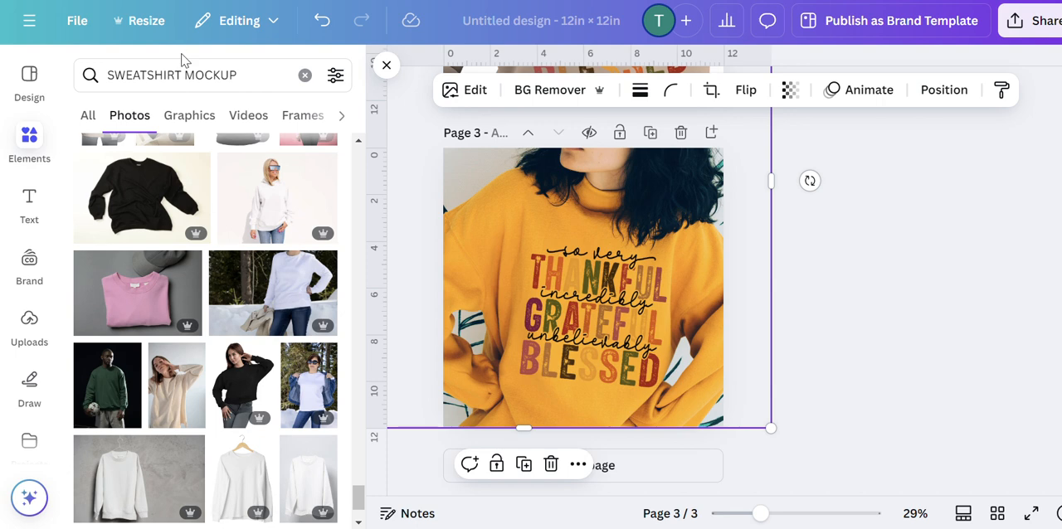
Search the photo library for TSHIRT MOCKUP.
{"action": "left_click_drag", "start_coordinate": [184, 71], "coordinate": [95, 63]}
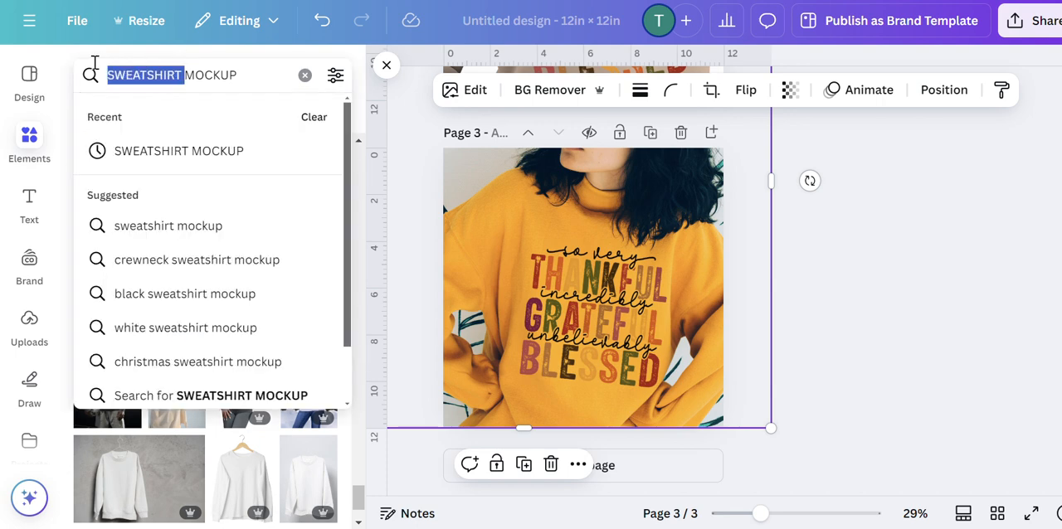
{"action": "type", "text": "TSHIRT"}
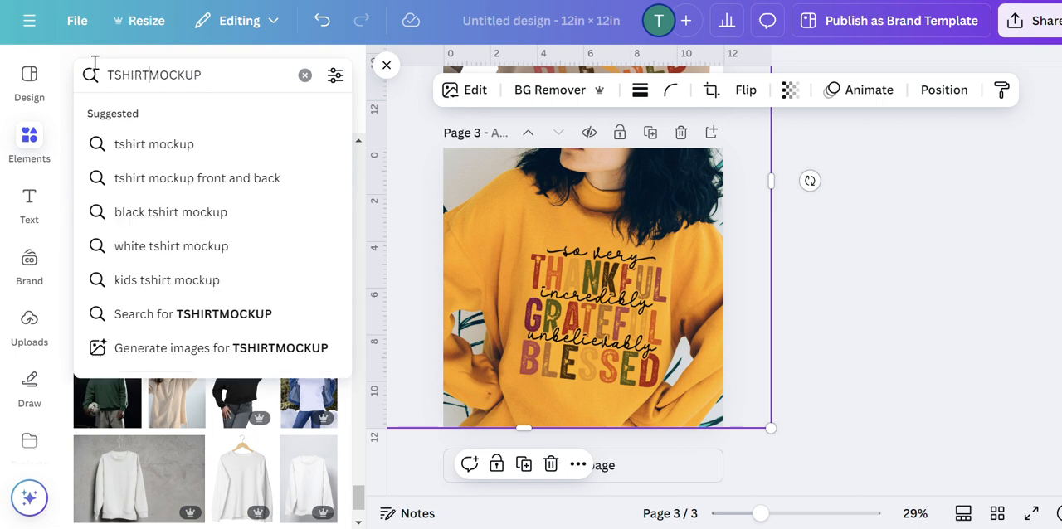
{"action": "key", "text": "Return"}
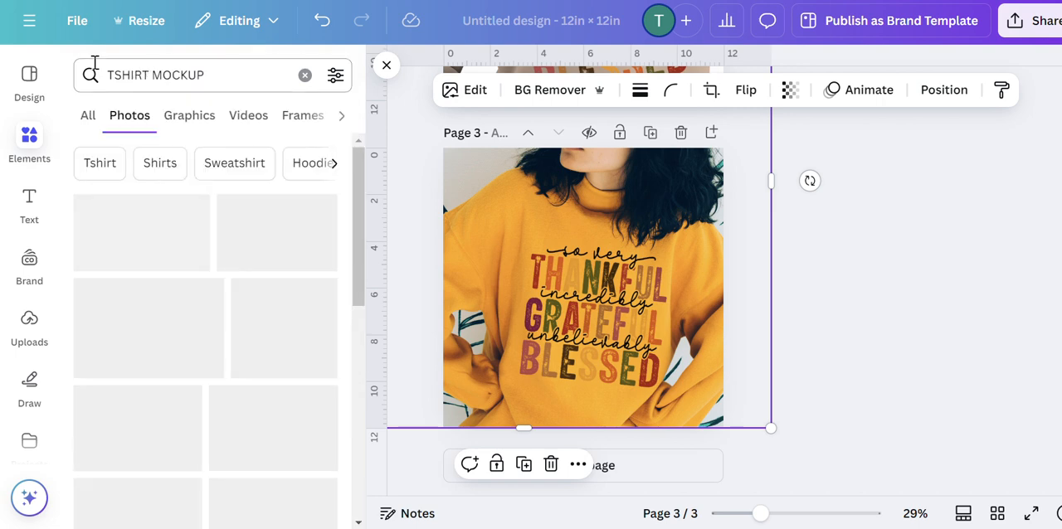
Look through the T-shirt mockup photos for a plain shirt that suits the quote.
{"action": "scroll", "coordinate": [119, 272], "scroll_direction": "down", "scroll_amount": 5}
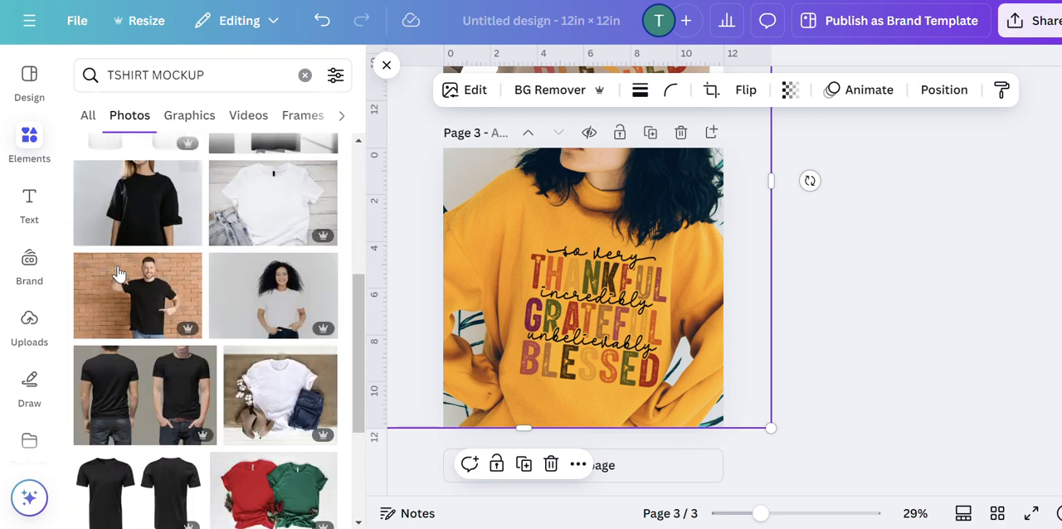
{"action": "scroll", "coordinate": [123, 271], "scroll_direction": "down", "scroll_amount": 5}
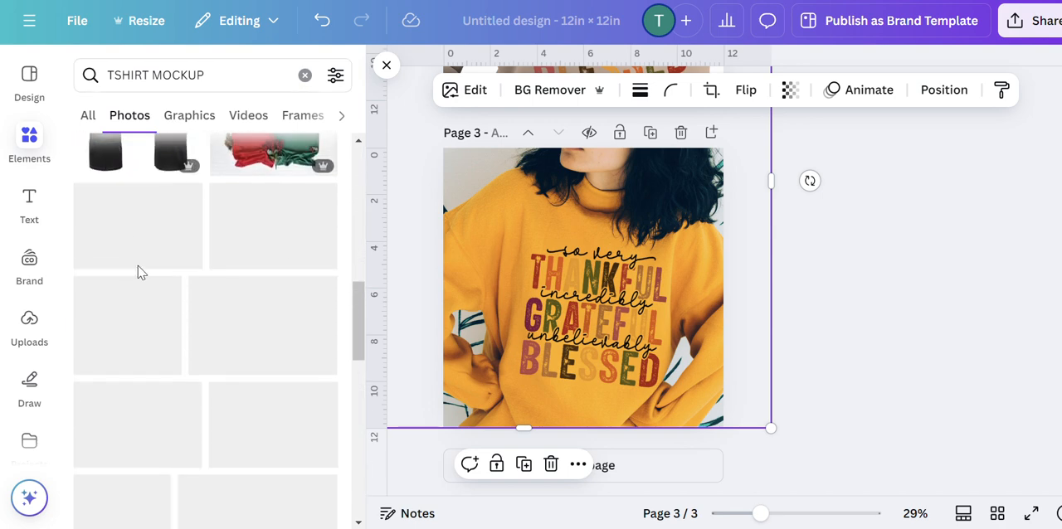
{"action": "scroll", "coordinate": [176, 262], "scroll_direction": "down", "scroll_amount": 10}
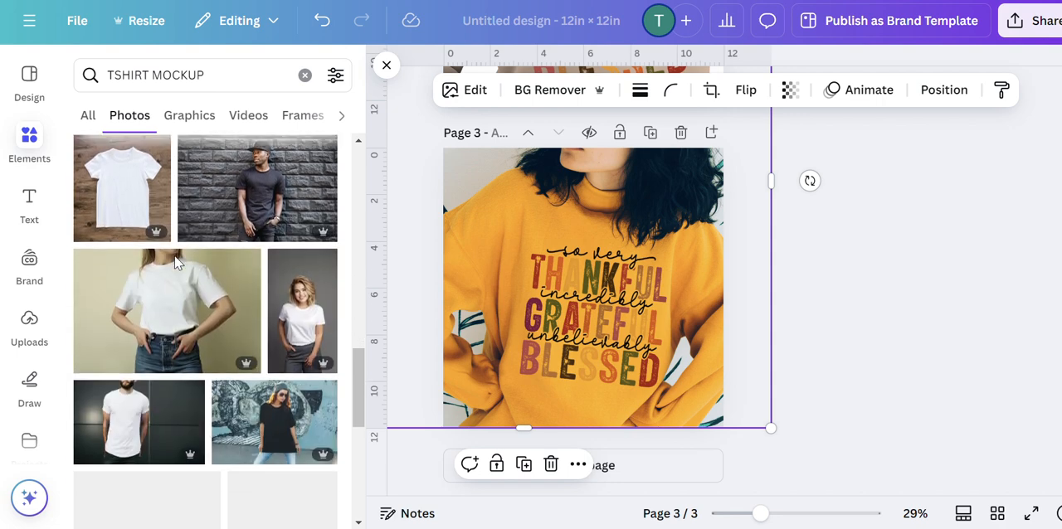
{"action": "scroll", "coordinate": [175, 256], "scroll_direction": "down", "scroll_amount": 1}
{"action": "scroll", "coordinate": [180, 253], "scroll_direction": "up", "scroll_amount": 2}
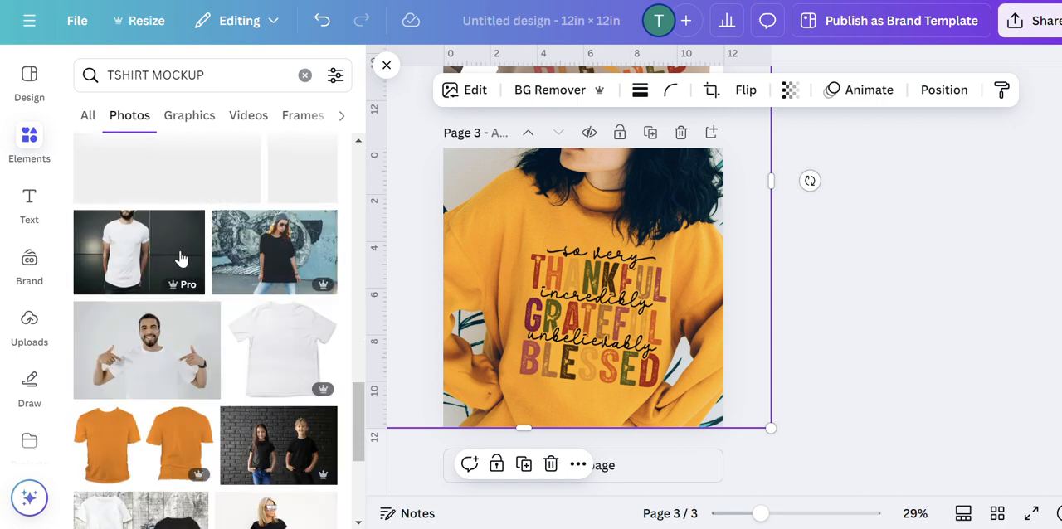
{"action": "scroll", "coordinate": [182, 258], "scroll_direction": "down", "scroll_amount": 4}
{"action": "scroll", "coordinate": [183, 261], "scroll_direction": "down", "scroll_amount": 3}
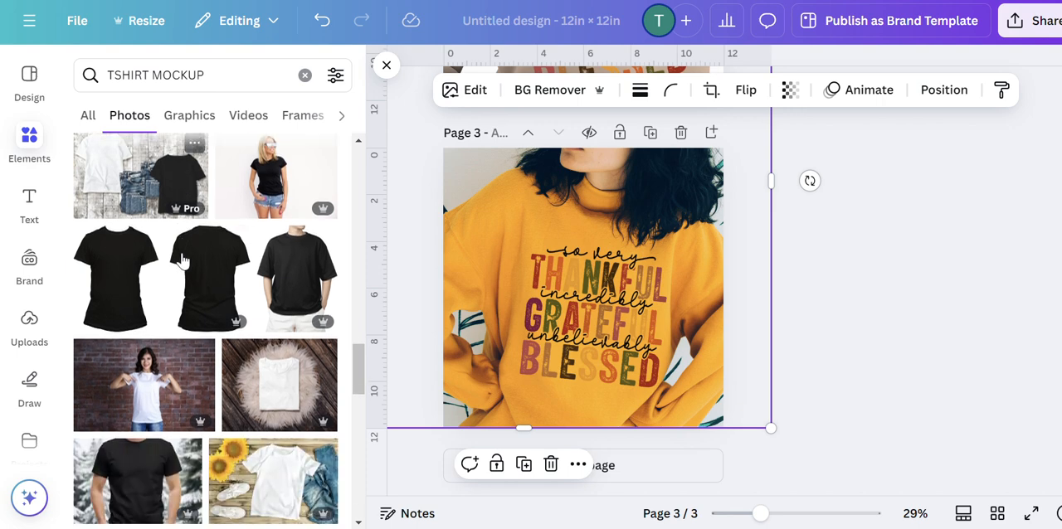
{"action": "scroll", "coordinate": [182, 262], "scroll_direction": "down", "scroll_amount": 7}
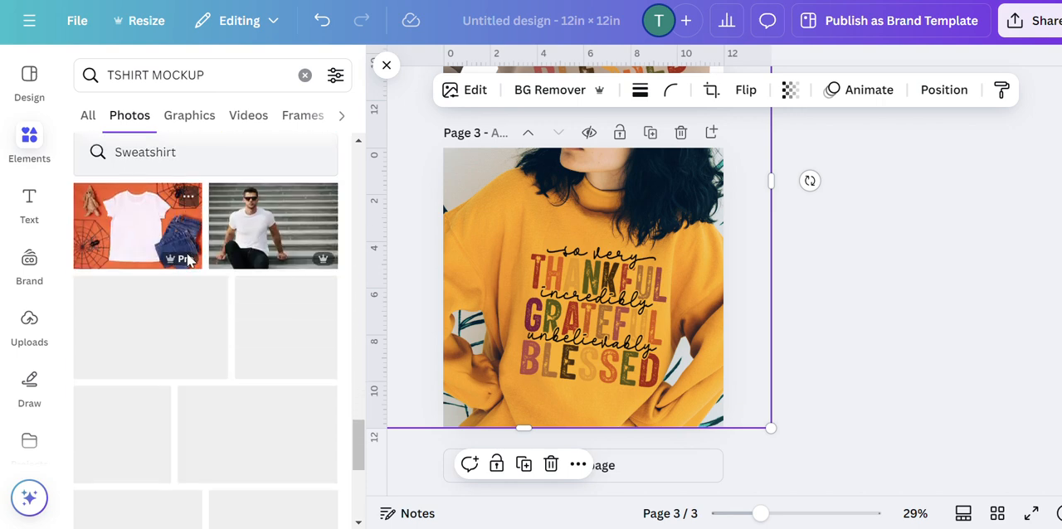
{"action": "scroll", "coordinate": [184, 259], "scroll_direction": "down", "scroll_amount": 2}
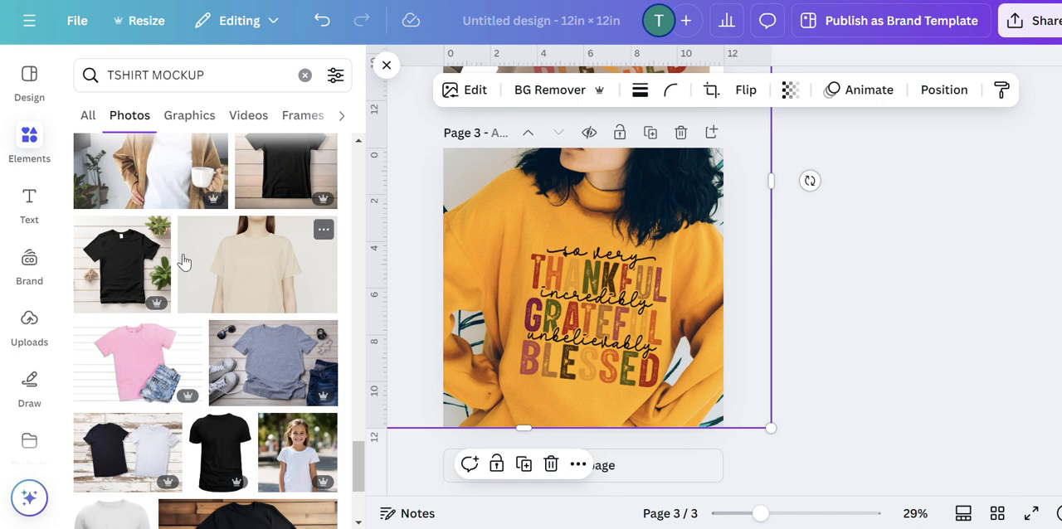
{"action": "scroll", "coordinate": [215, 263], "scroll_direction": "up", "scroll_amount": 2}
{"action": "scroll", "coordinate": [228, 266], "scroll_direction": "up", "scroll_amount": 2}
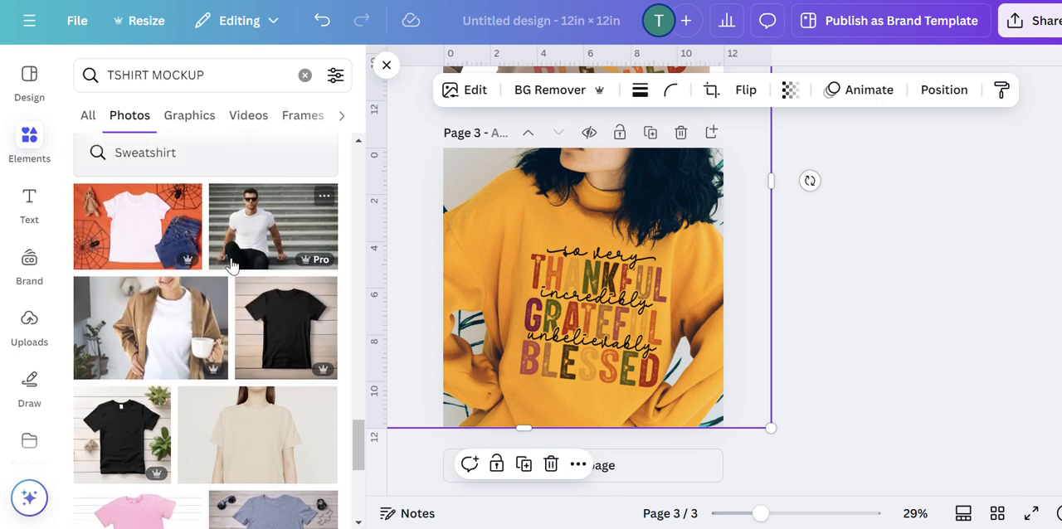
{"action": "scroll", "coordinate": [231, 265], "scroll_direction": "down", "scroll_amount": 1}
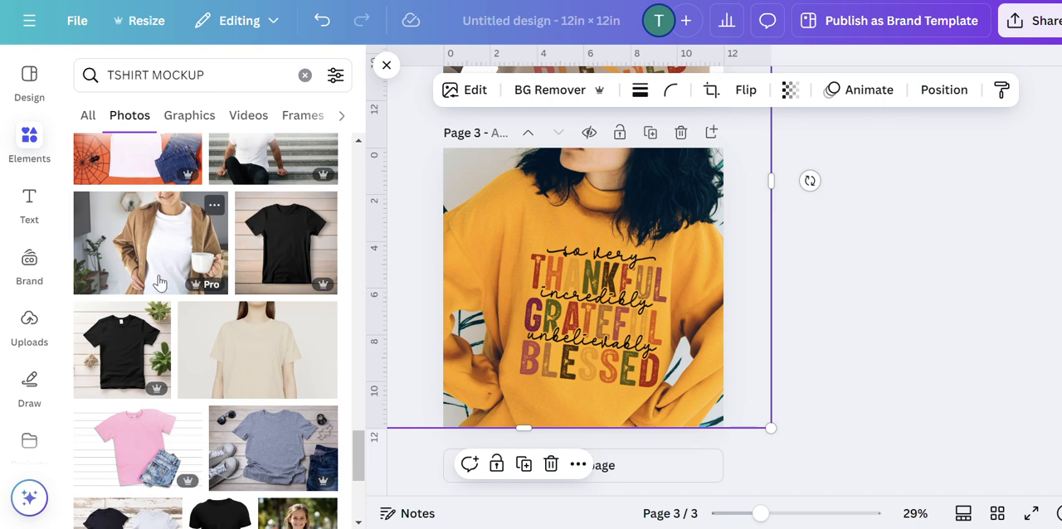
{"action": "scroll", "coordinate": [166, 274], "scroll_direction": "down", "scroll_amount": 1}
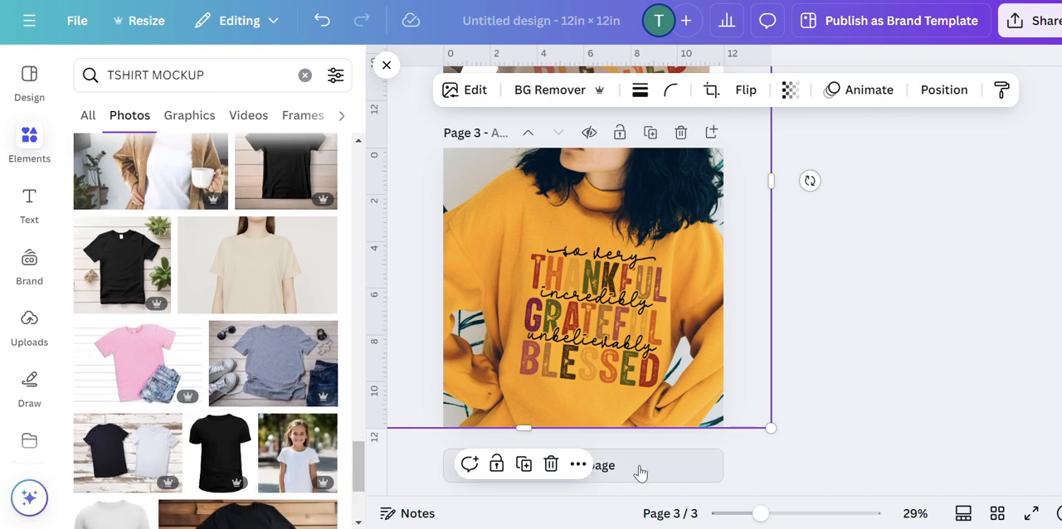
Add page 4 and fill it with the photo of a white T-shirt under a tan jacket, enlarged and centered on the shirt.
{"action": "left_click", "coordinate": [640, 472]}
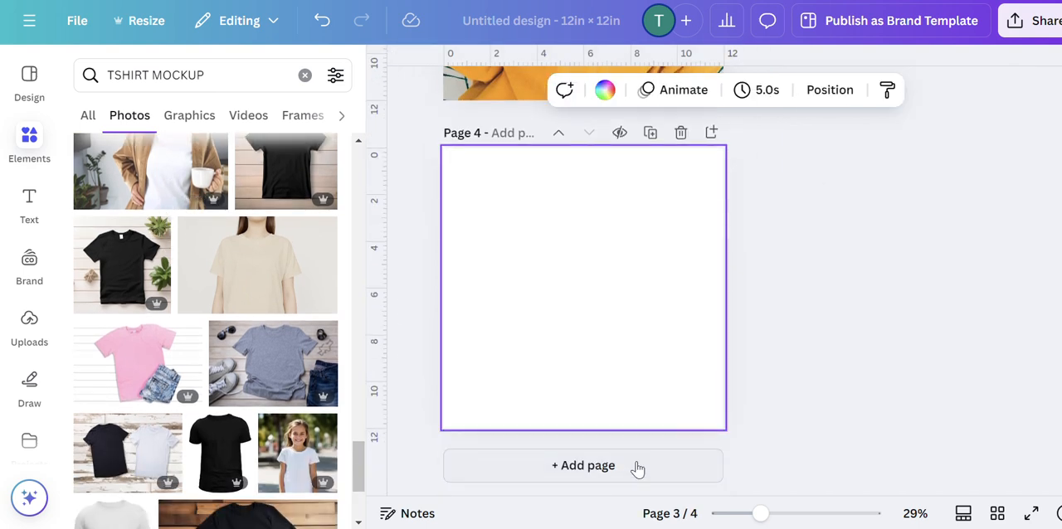
{"action": "left_click", "coordinate": [152, 170]}
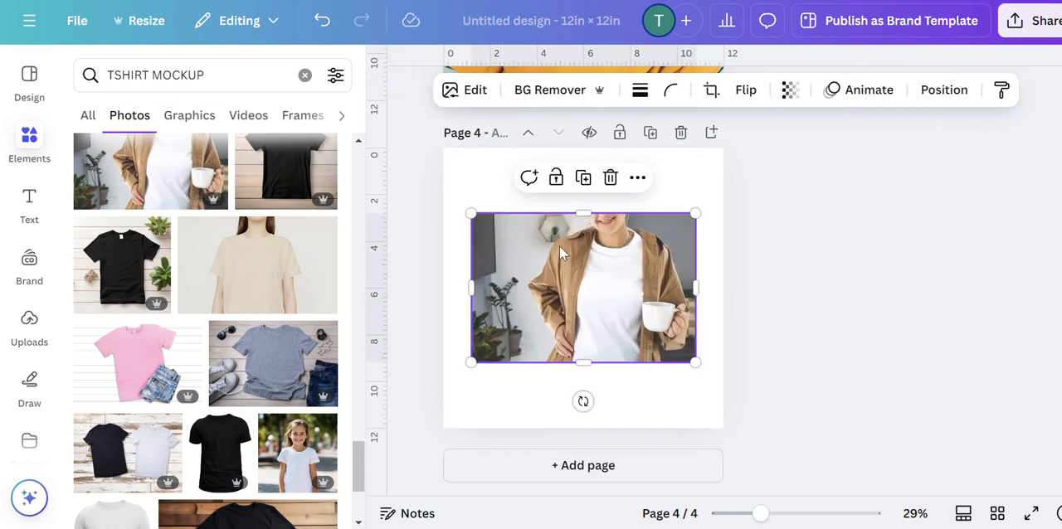
{"action": "left_click_drag", "start_coordinate": [559, 245], "coordinate": [498, 182]}
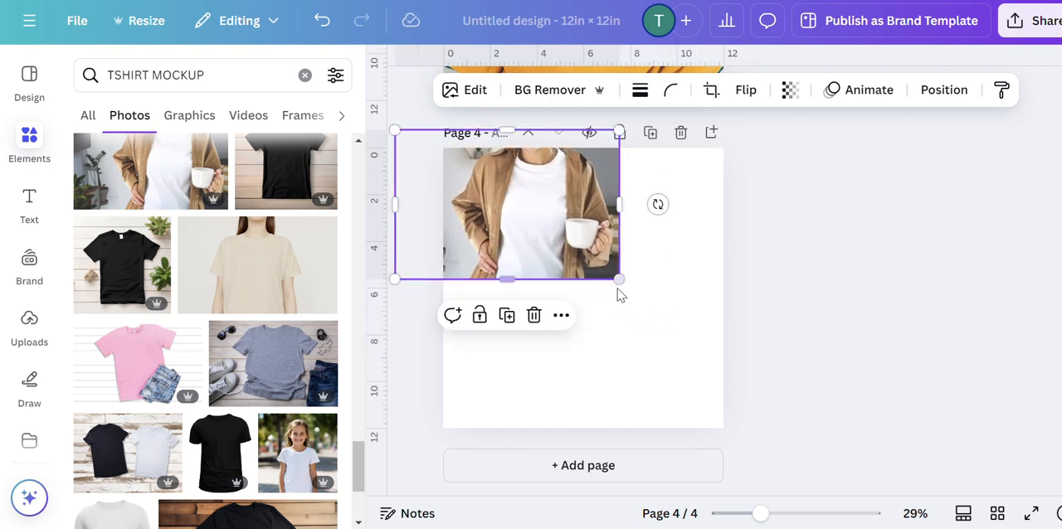
{"action": "left_click_drag", "start_coordinate": [619, 279], "coordinate": [758, 461]}
{"action": "left_click_drag", "start_coordinate": [644, 348], "coordinate": [581, 349]}
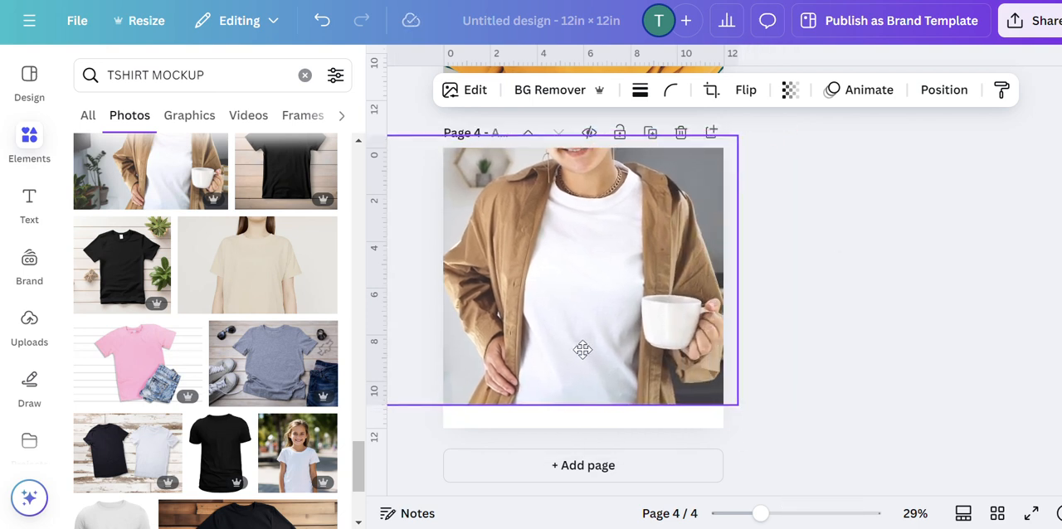
{"action": "left_click_drag", "start_coordinate": [757, 426], "coordinate": [794, 451]}
{"action": "left_click_drag", "start_coordinate": [677, 373], "coordinate": [666, 370]}
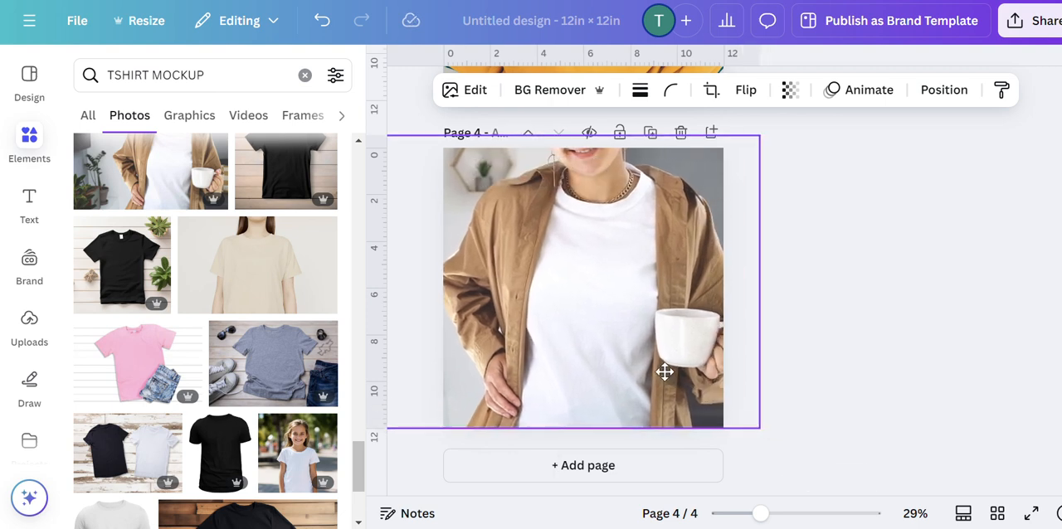
{"action": "left_click", "coordinate": [837, 317]}
Copy the quote image from the mustard sweatshirt on page 3 and paste it onto page 4.
{"action": "scroll", "coordinate": [837, 316], "scroll_direction": "up", "scroll_amount": 3}
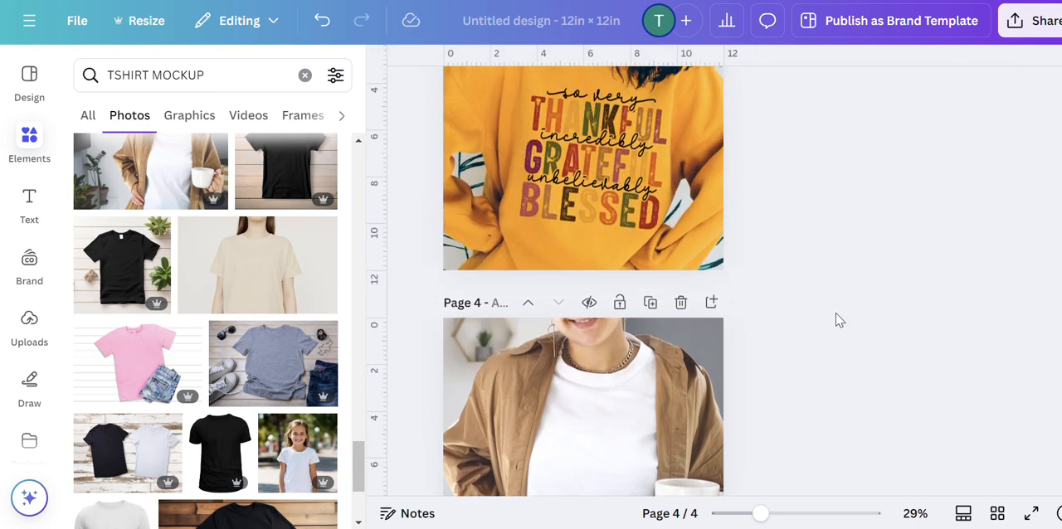
{"action": "right_click", "coordinate": [635, 180]}
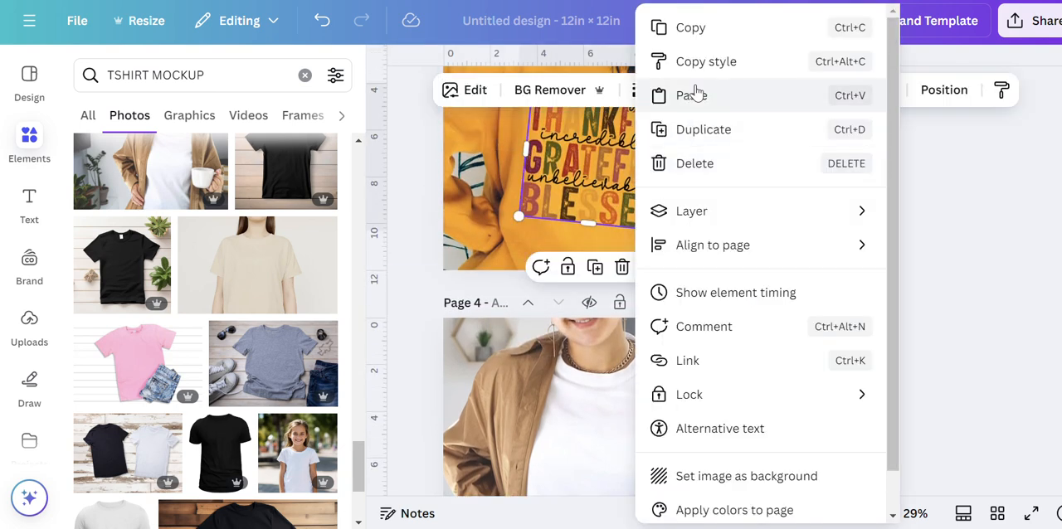
{"action": "left_click", "coordinate": [698, 29]}
{"action": "scroll", "coordinate": [592, 304], "scroll_direction": "down", "scroll_amount": 3}
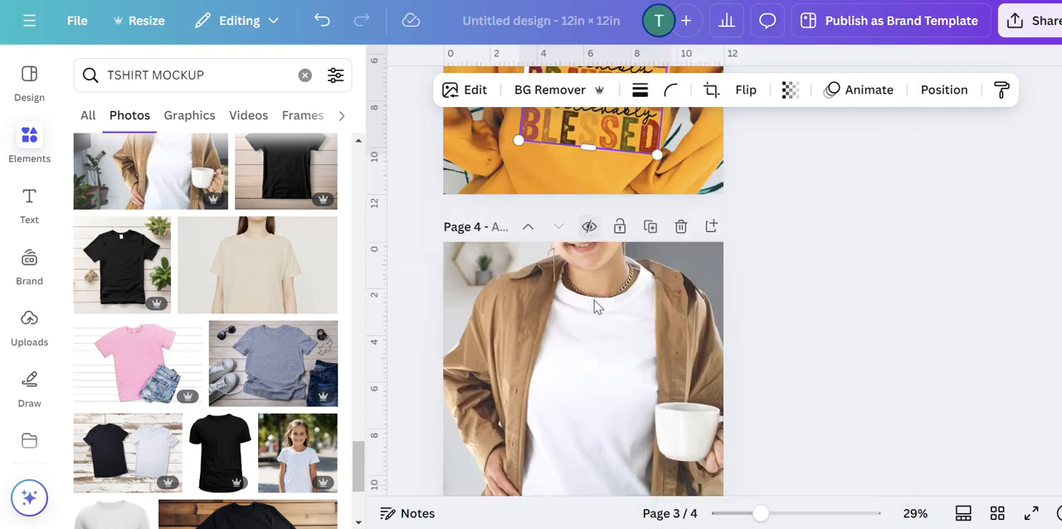
{"action": "right_click", "coordinate": [572, 273]}
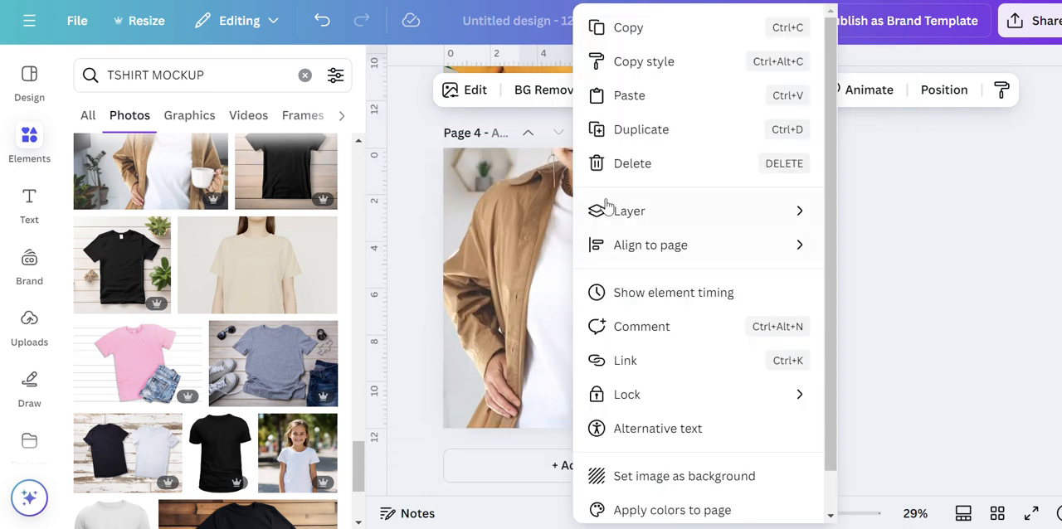
{"action": "left_click", "coordinate": [643, 98]}
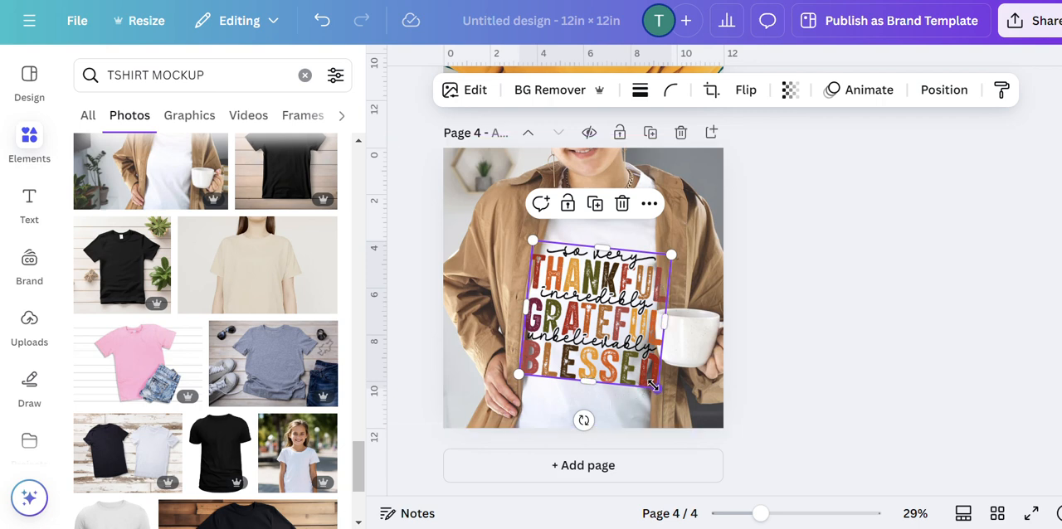
Shrink the page 4 quote image to about 5 in wide, reduce its tilt and center it on the white T-shirt's chest.
{"action": "left_click_drag", "start_coordinate": [656, 387], "coordinate": [641, 369]}
{"action": "mouse_move", "coordinate": [577, 401]}
{"action": "left_mouse_down"}
{"action": "mouse_move", "coordinate": [623, 442]}
{"action": "mouse_move", "coordinate": [579, 402]}
{"action": "left_mouse_up"}
{"action": "left_click_drag", "start_coordinate": [605, 332], "coordinate": [609, 316]}
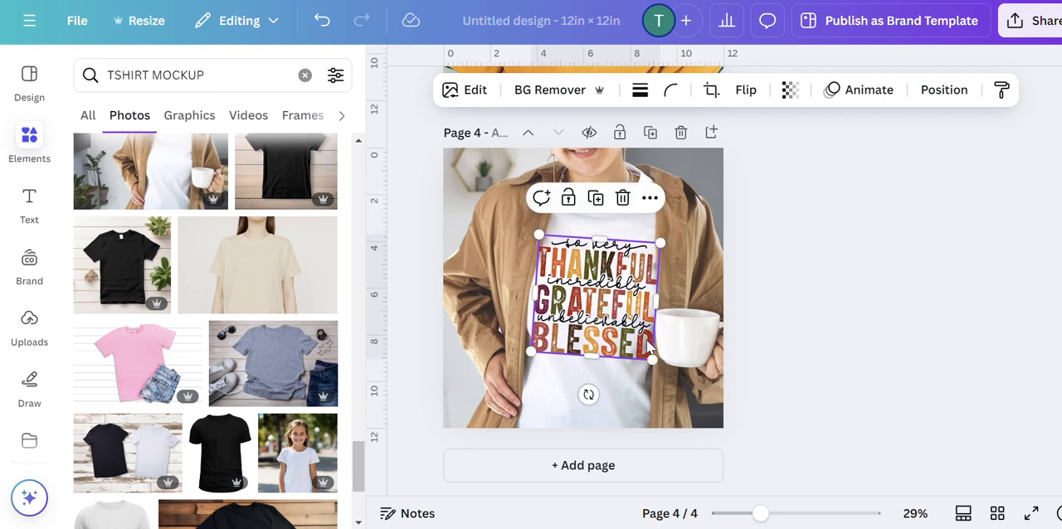
{"action": "left_click_drag", "start_coordinate": [656, 360], "coordinate": [596, 334]}
{"action": "left_click", "coordinate": [873, 314]}
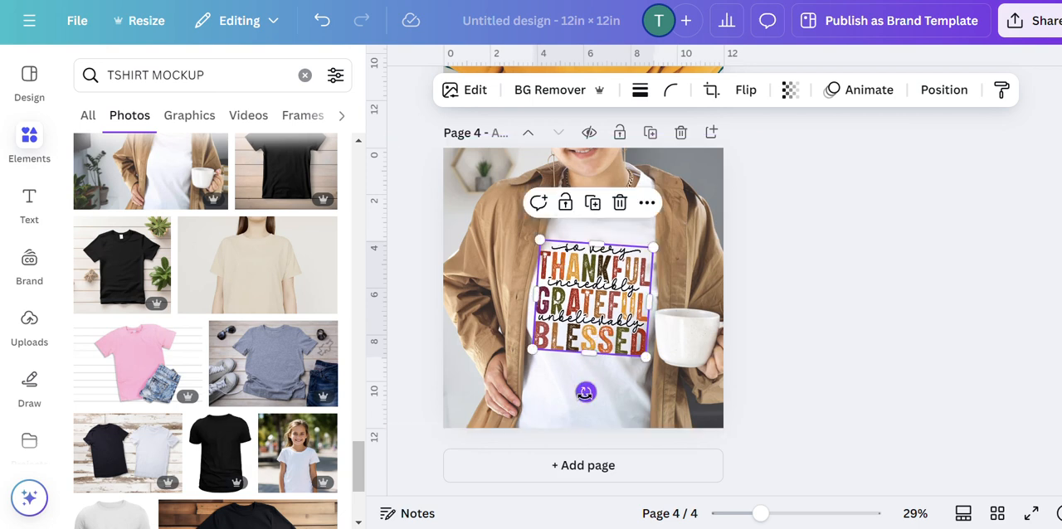
Fine-tune the page 4 quote image's rotation to a very slight clockwise tilt that follows the white T-shirt.
{"action": "left_click_drag", "start_coordinate": [585, 392], "coordinate": [583, 395]}
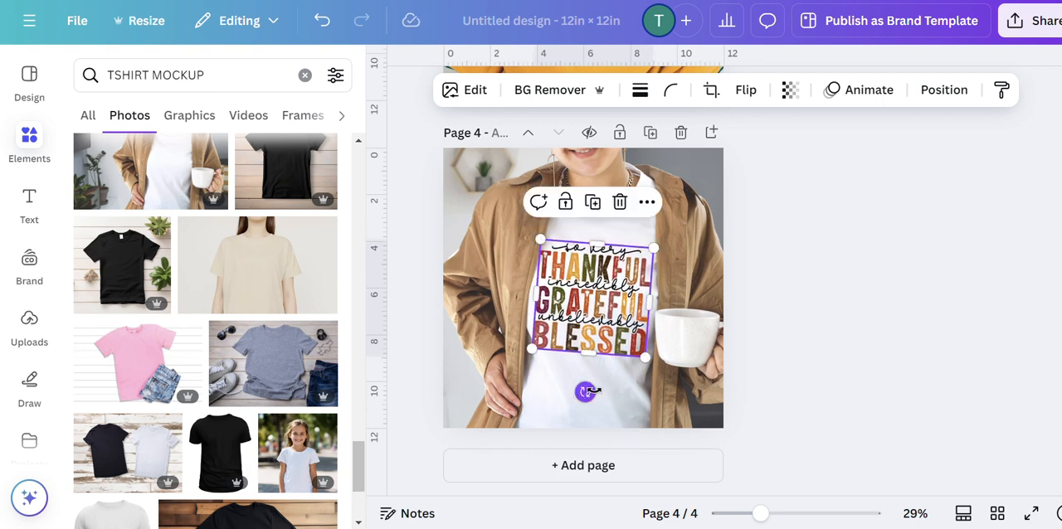
{"action": "left_click", "coordinate": [871, 292]}
{"action": "left_click", "coordinate": [640, 324]}
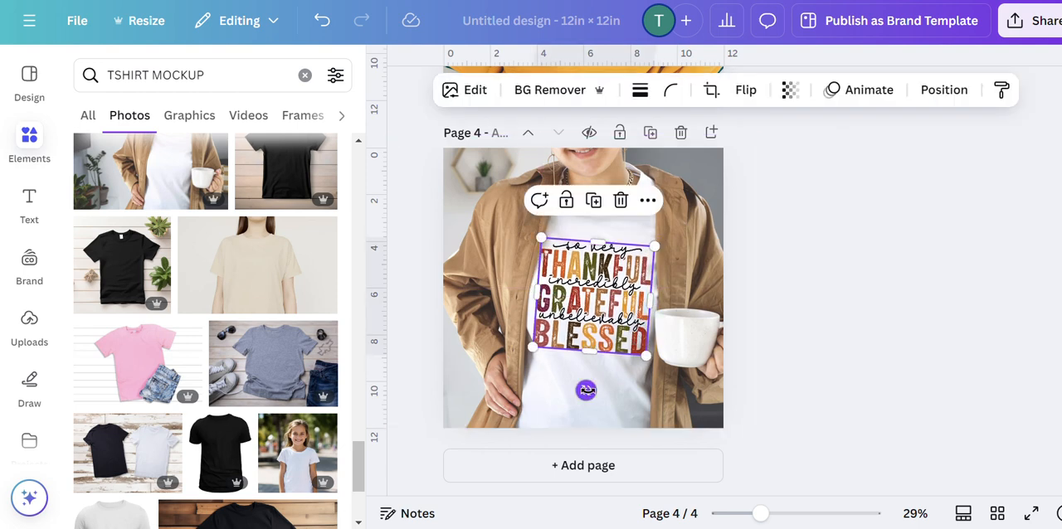
{"action": "left_click_drag", "start_coordinate": [584, 389], "coordinate": [588, 389]}
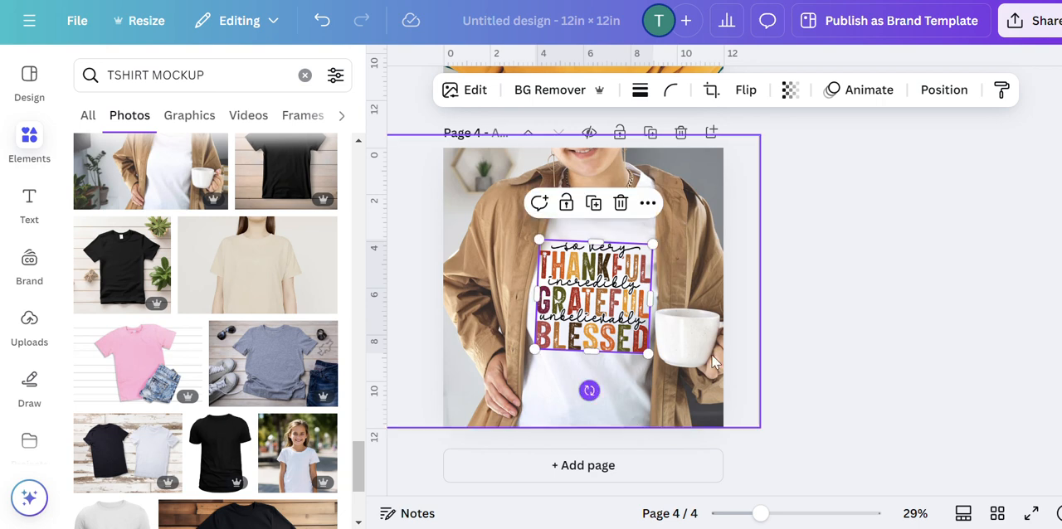
{"action": "left_click", "coordinate": [784, 329]}
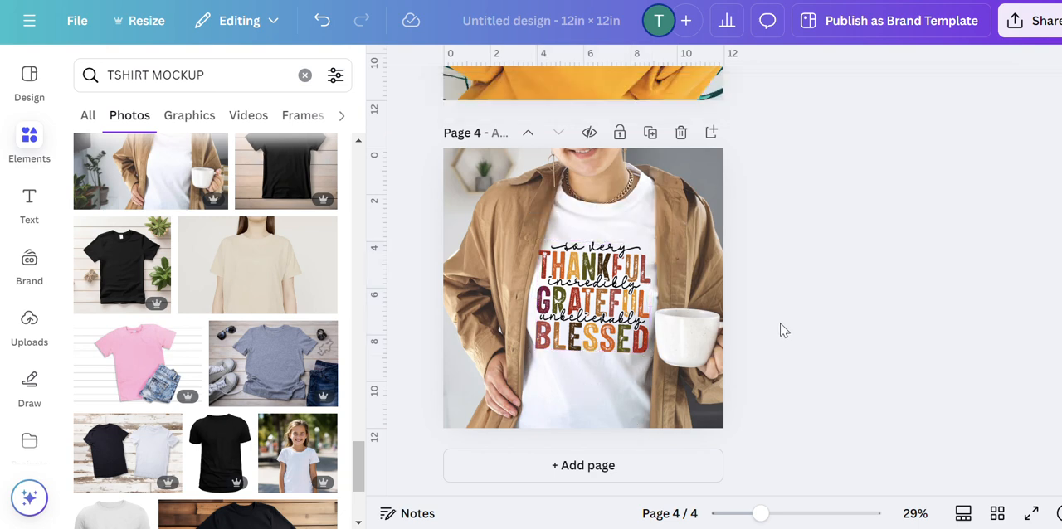